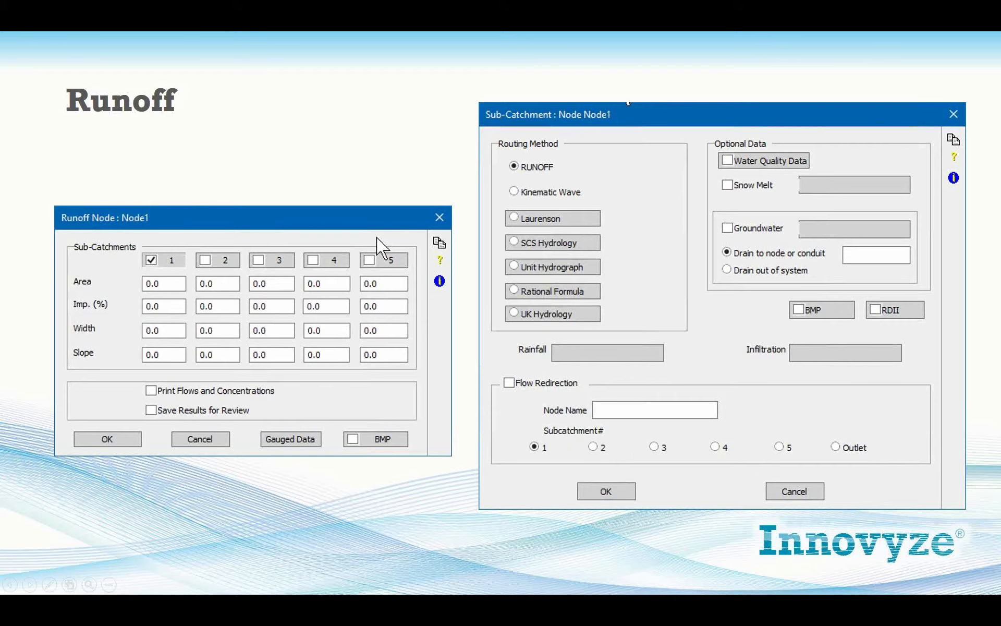
left_click(377, 237)
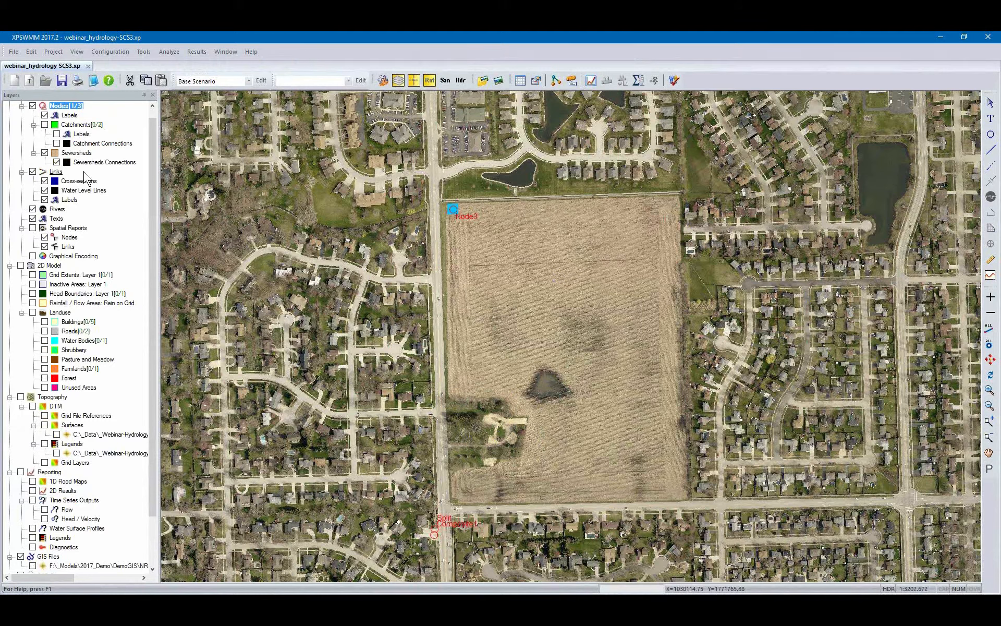
- Show the Catchments layer and the DTM surface contours over the aerial image around Node3
left_click(44, 126)
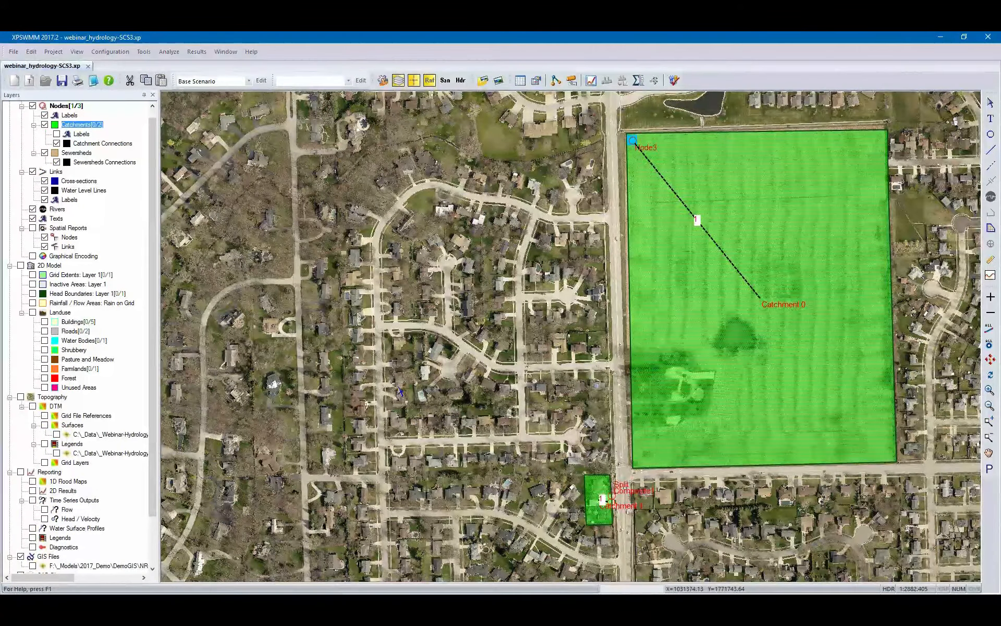
left_click_drag(552, 341, 364, 361)
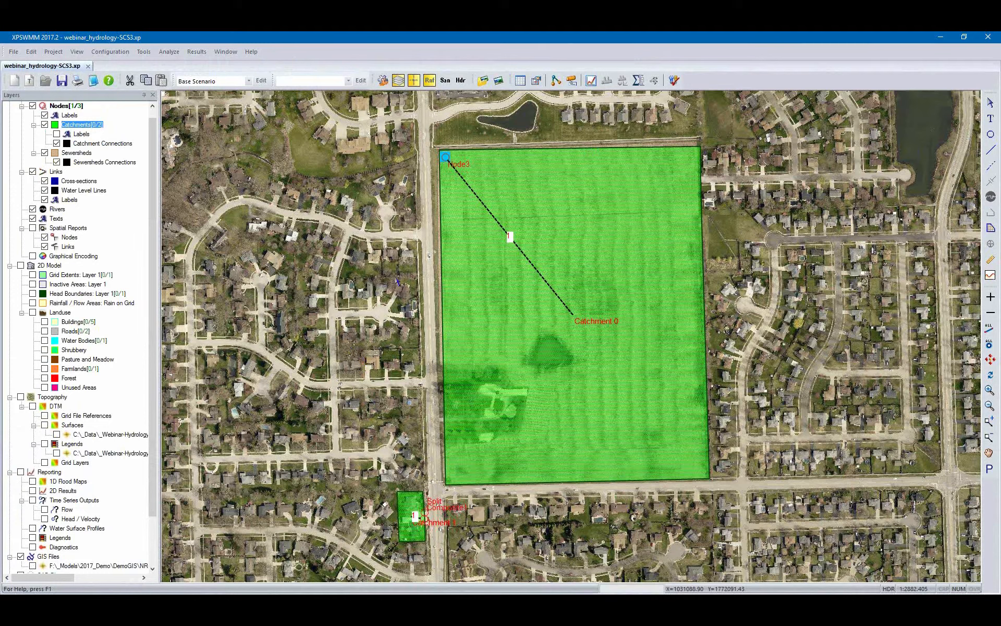
left_click(45, 425)
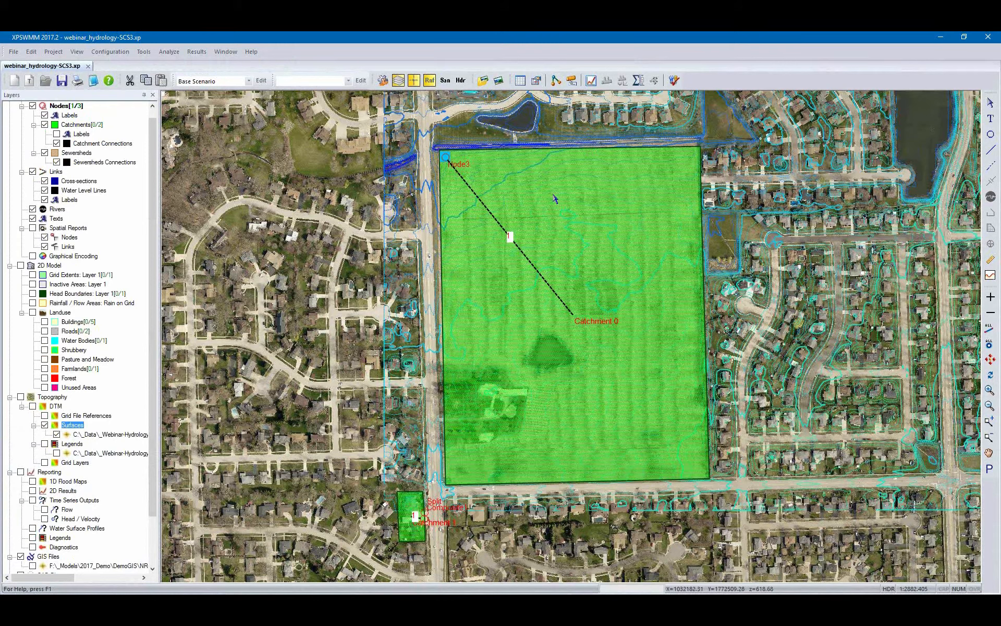
- Hide the Catchments layer and the background images to leave the terrain contours alone around Node3
left_click(44, 124)
left_click(45, 124)
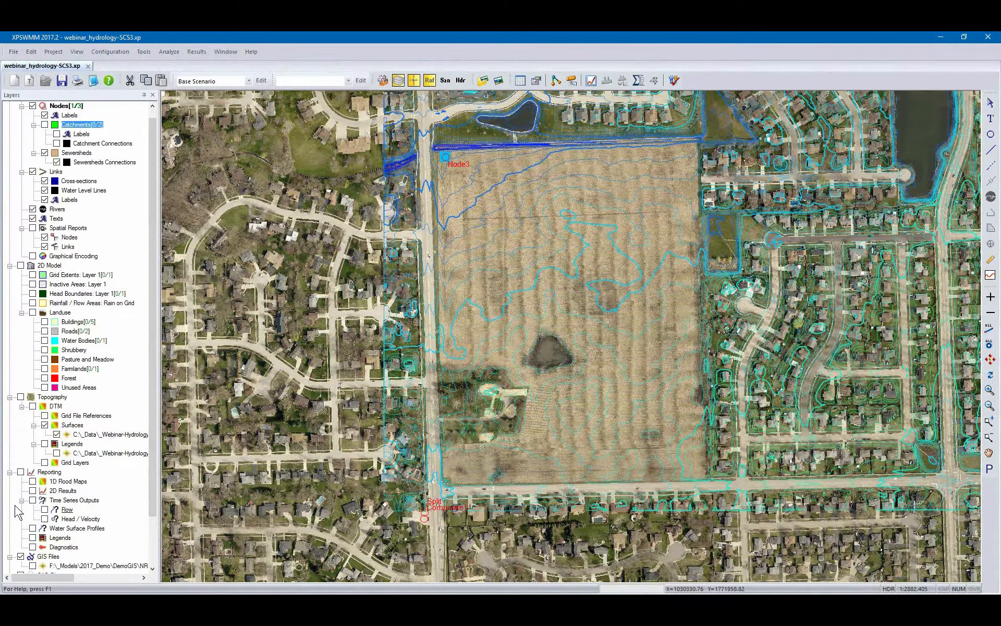
scroll(21, 535, "down", 2)
left_click(20, 529)
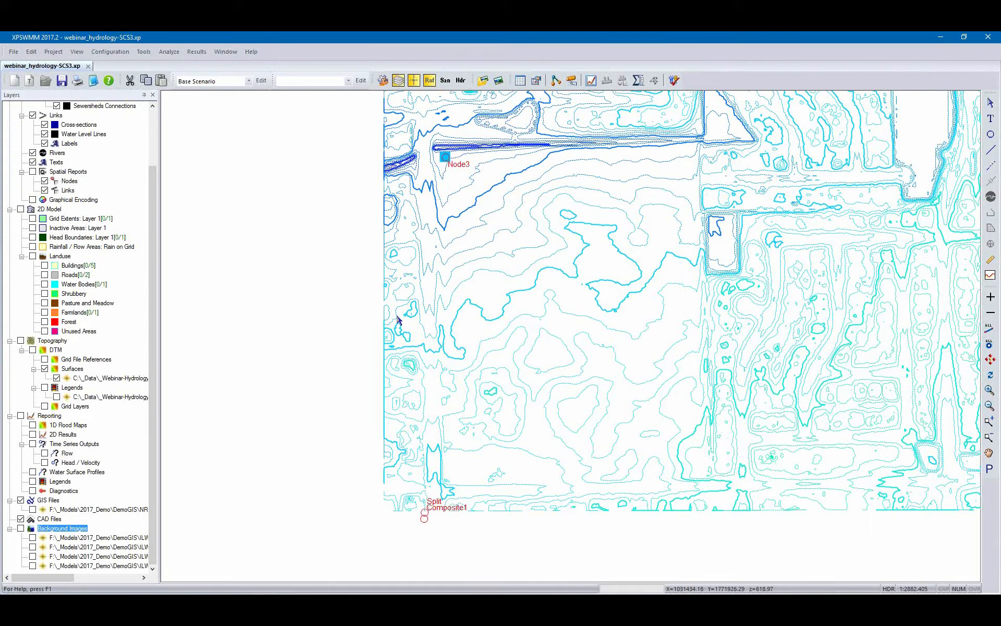
- Turn the Catchments layer and the background images back on
scroll(146, 130, "up", 3)
left_click(45, 134)
scroll(22, 469, "down", 2)
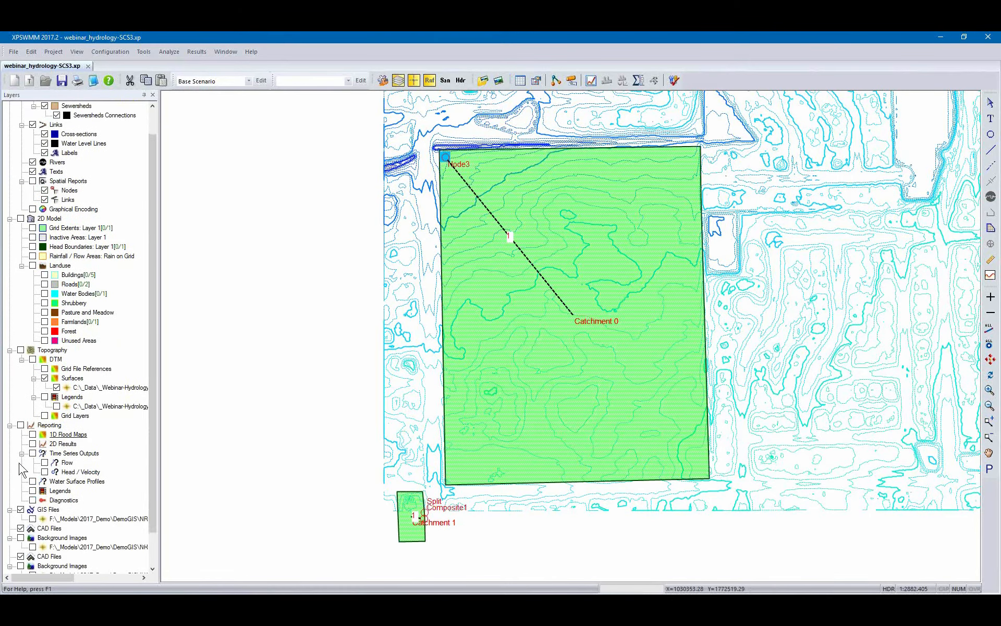
scroll(21, 469, "down", 1)
left_click(21, 528)
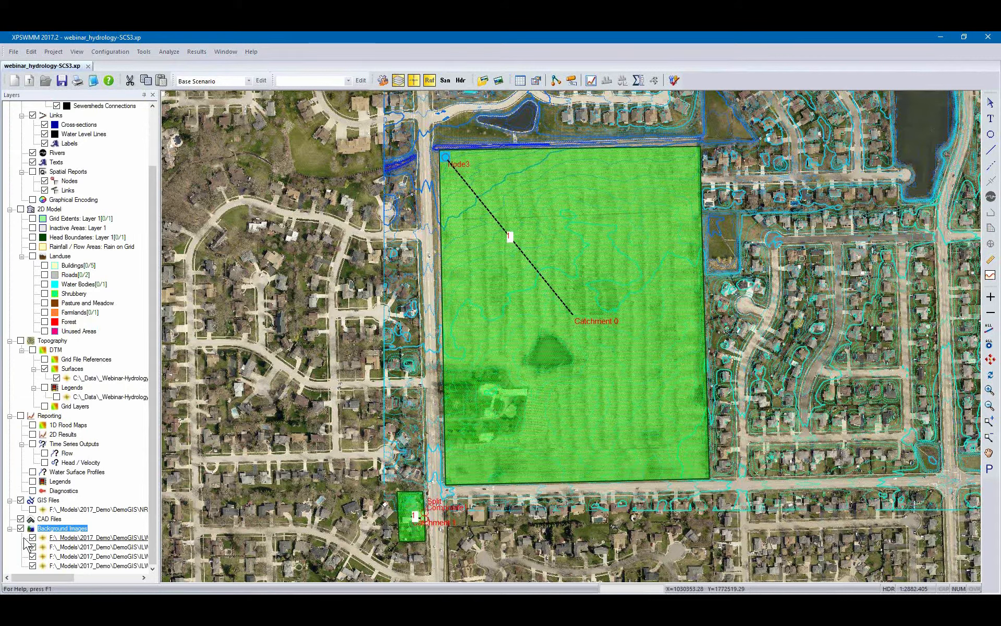
- Draw a four-sided catchment polygon over the residential blocks just west of the large field catchment, across the road
scroll(139, 235, "up", 3)
left_click(83, 134)
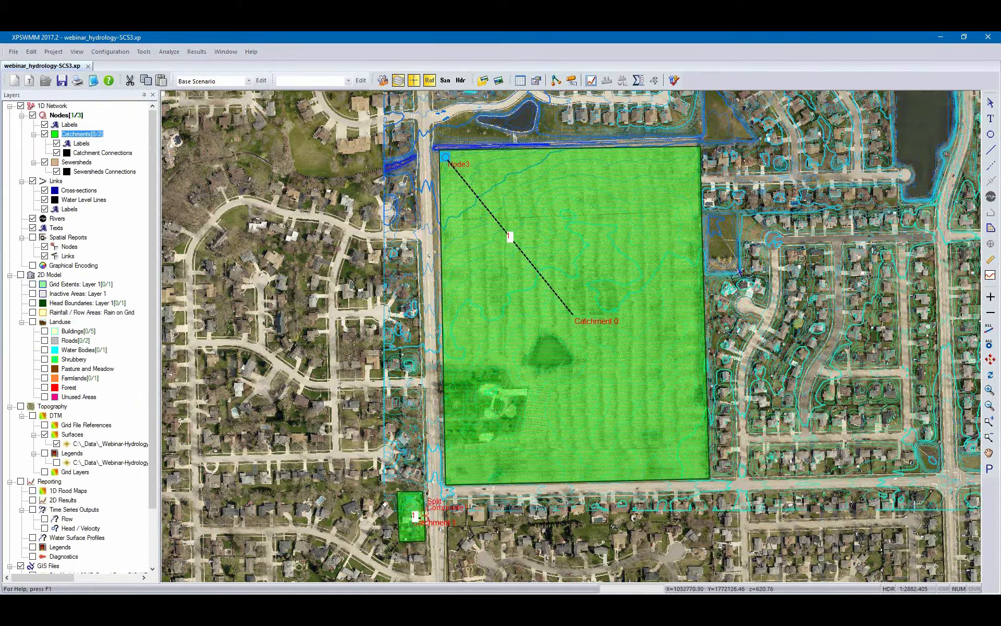
left_click(990, 229)
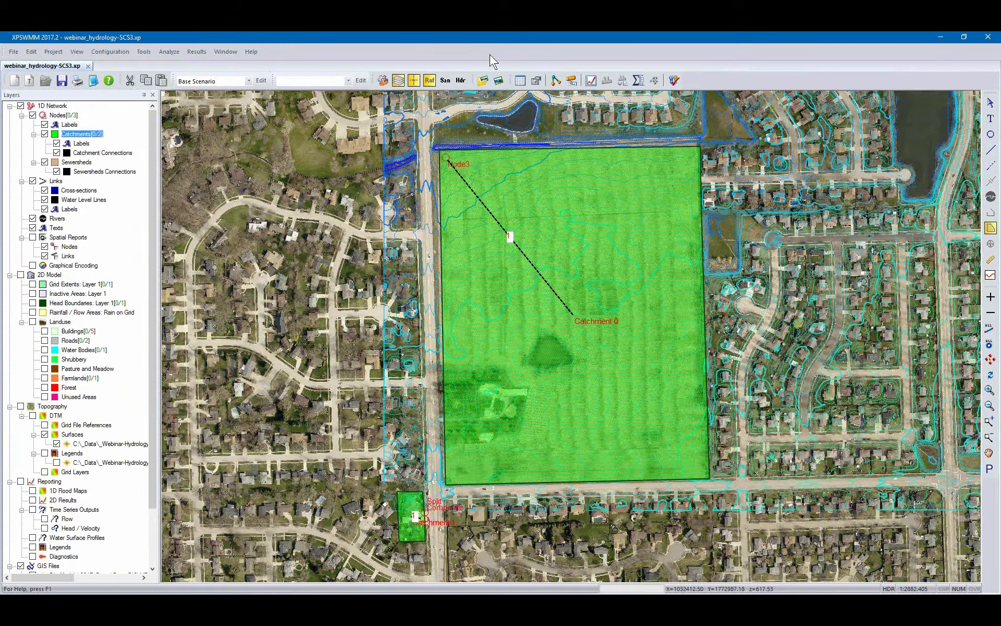
left_click(399, 170)
left_click(399, 360)
left_click(244, 355)
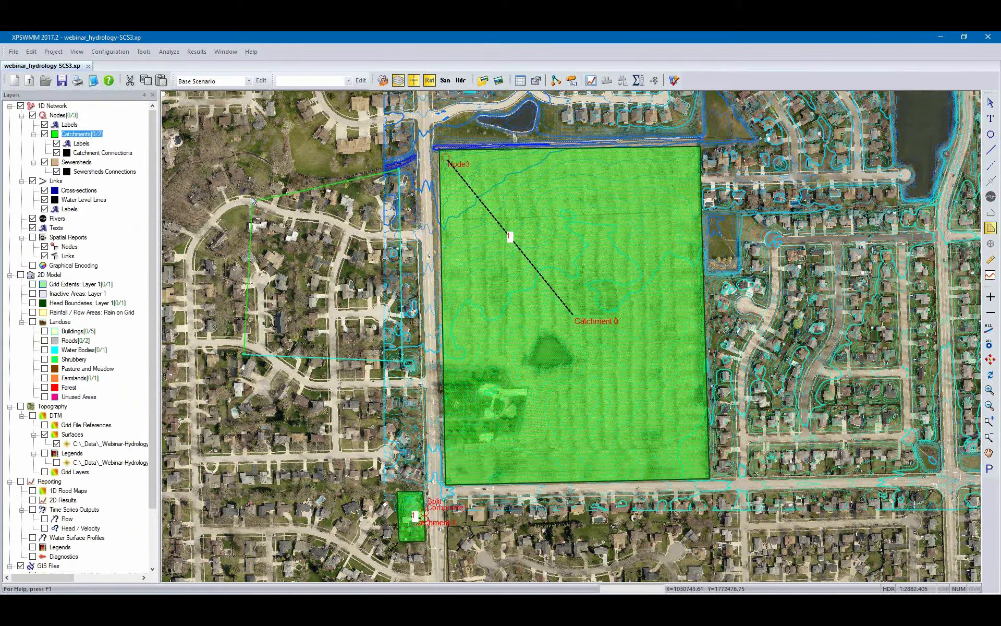
double_click(254, 158)
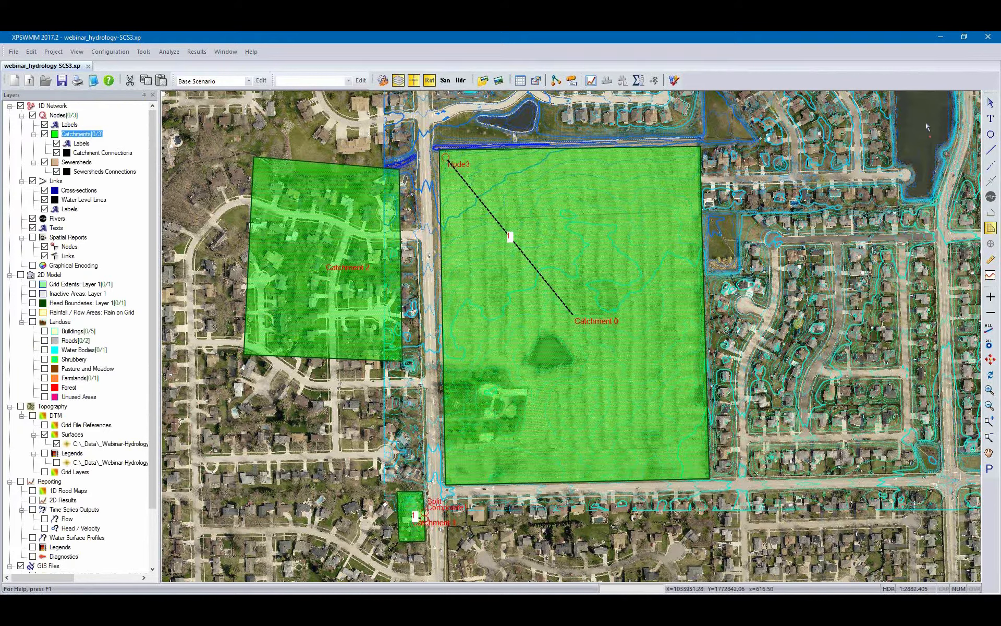
- Connect the new western catchment to Node3, draining it as Subcatchment 5
left_click(991, 103)
left_click(339, 256)
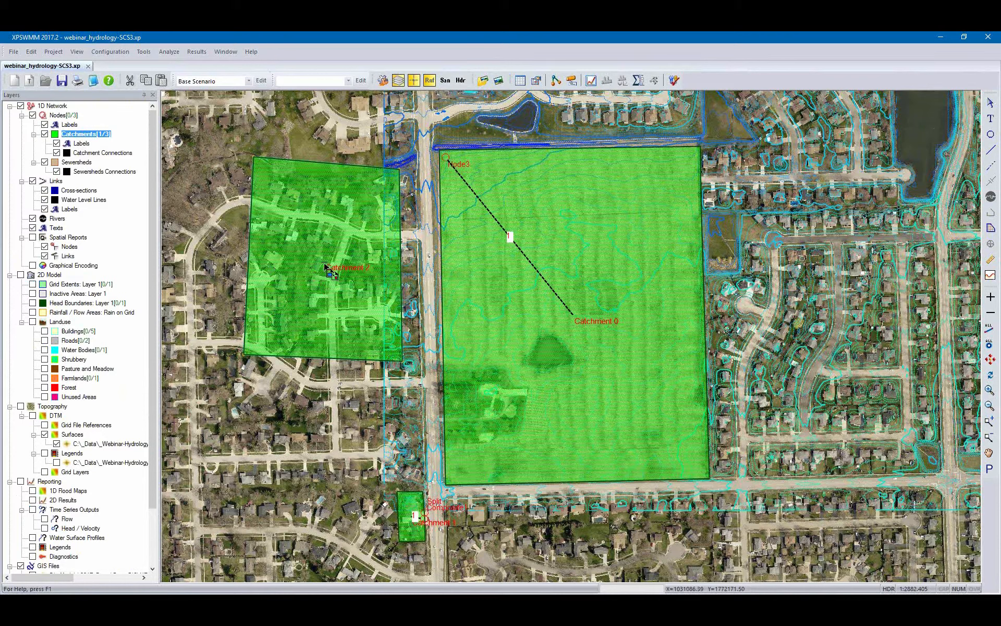
mouse_move(325, 266)
left_mouse_down()
mouse_move(425, 187)
mouse_move(446, 157)
left_mouse_up()
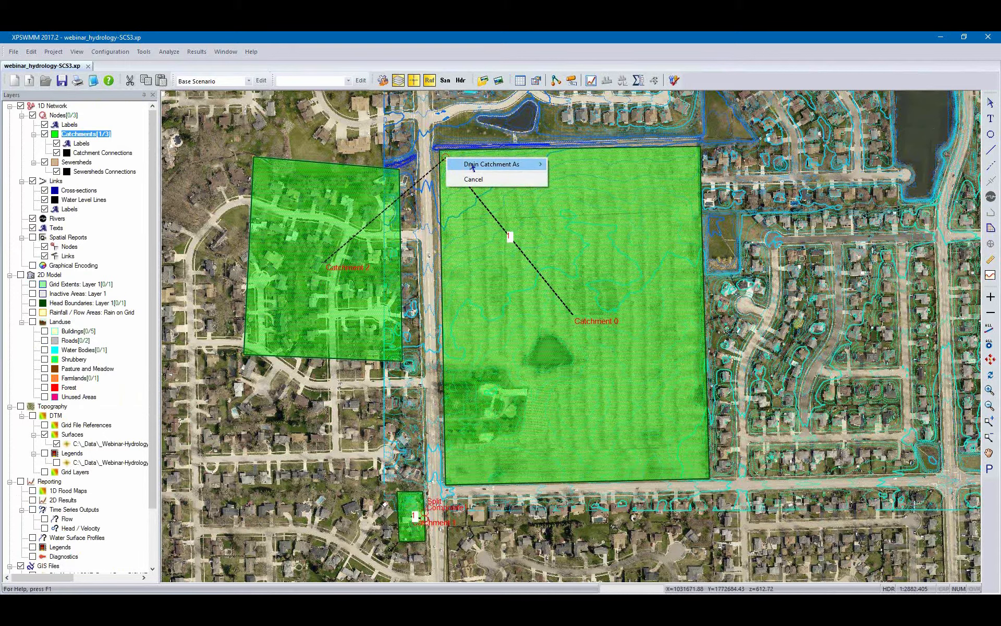
mouse_move(472, 166)
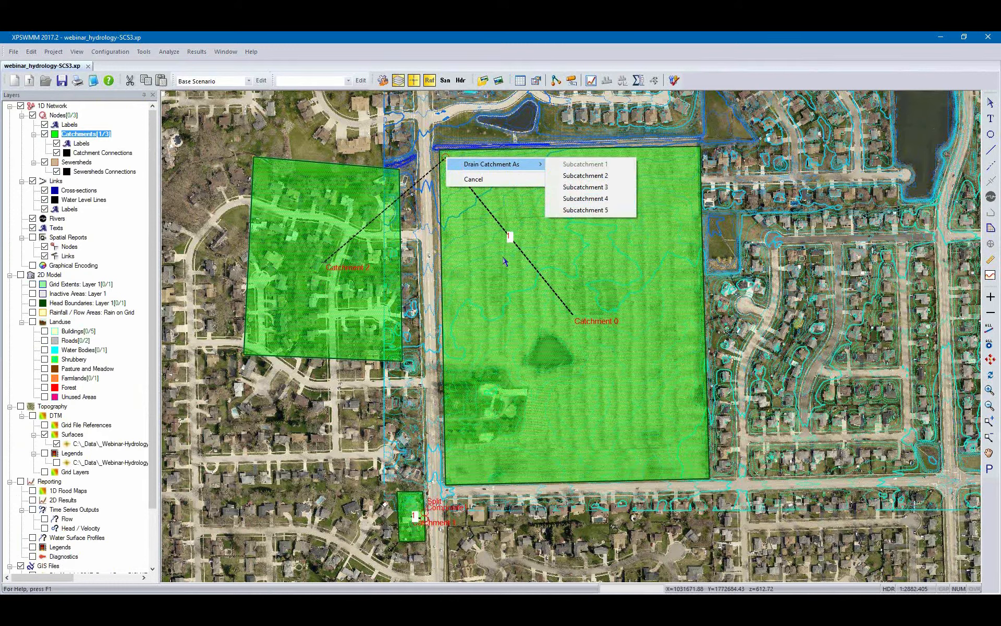
left_click(582, 211)
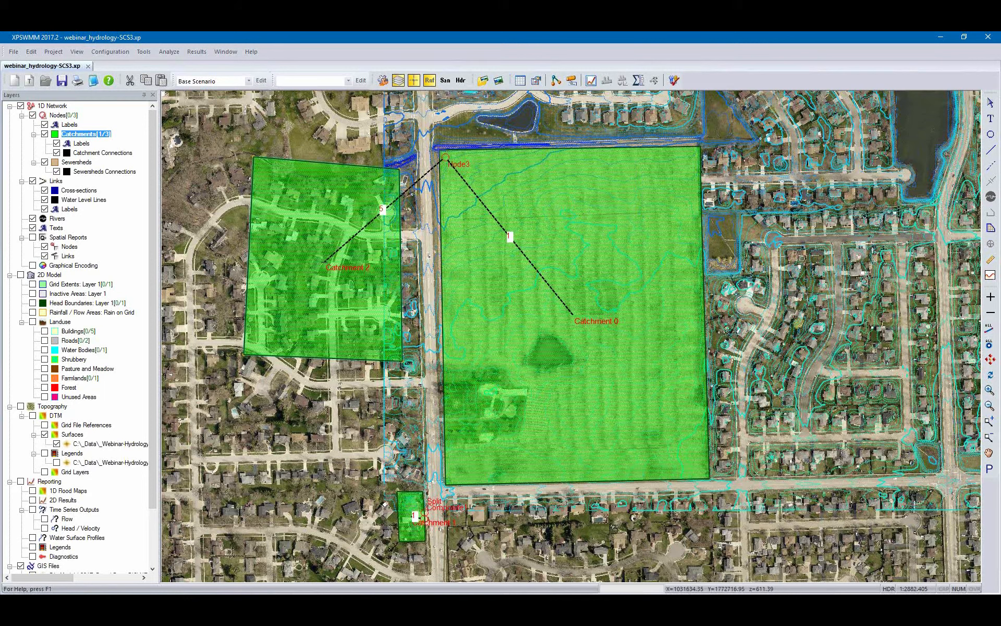
- Set the area of sub-catchment 5 in Node3's runoff data to 0
double_click(445, 158)
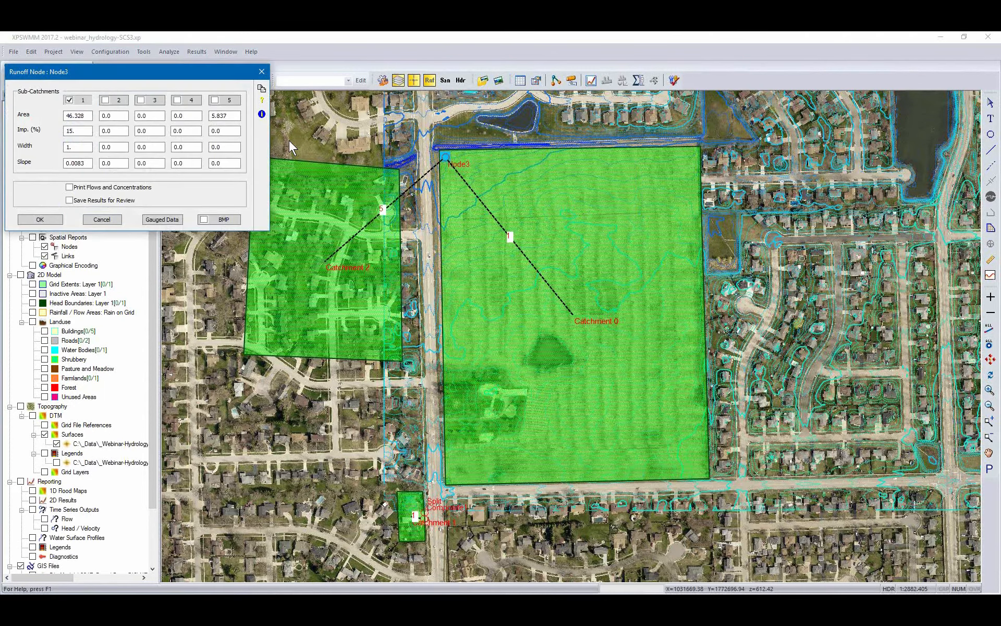
double_click(222, 116)
type("0")
left_click(37, 220)
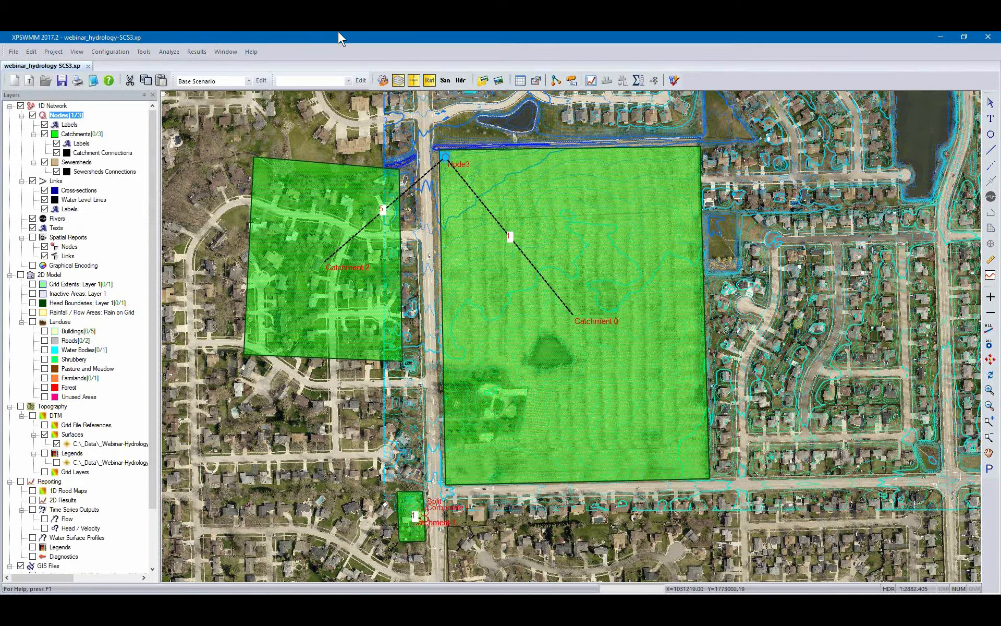
- Calculate the node catchment areas for all network elements and accept the new areas
left_click(144, 52)
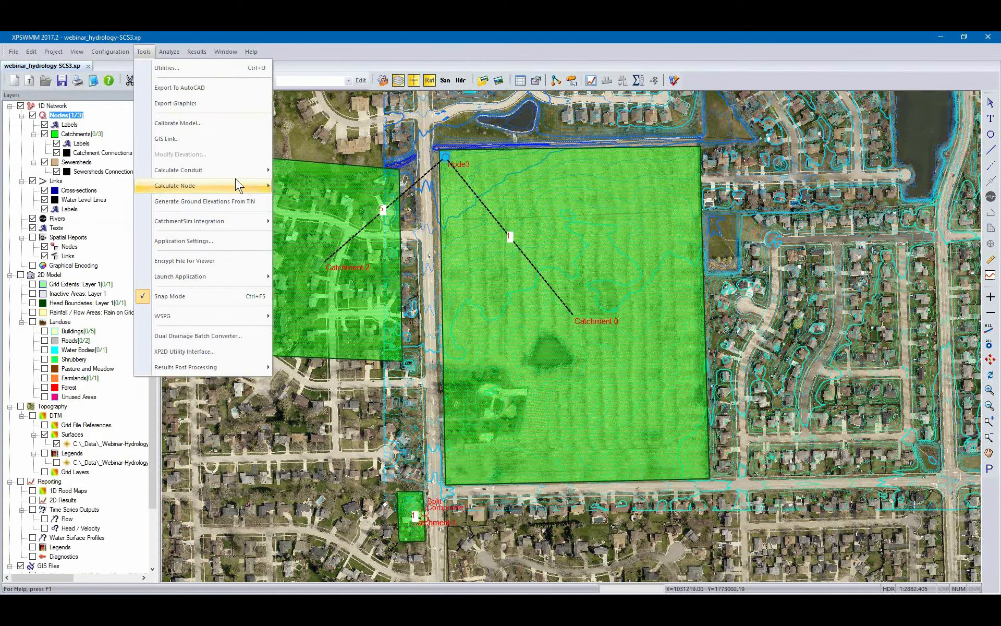
mouse_move(239, 186)
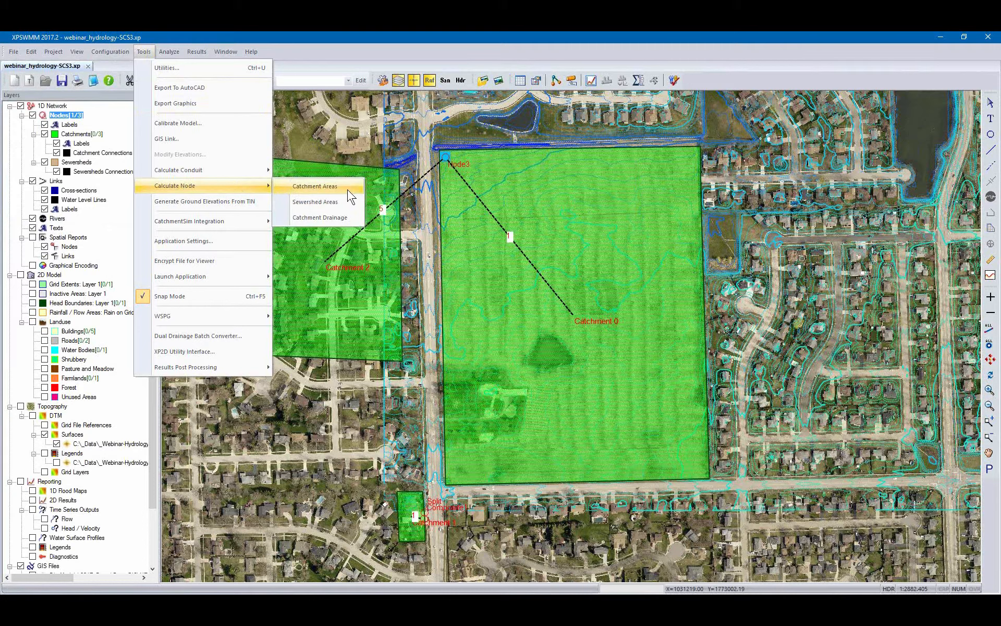
left_click(316, 186)
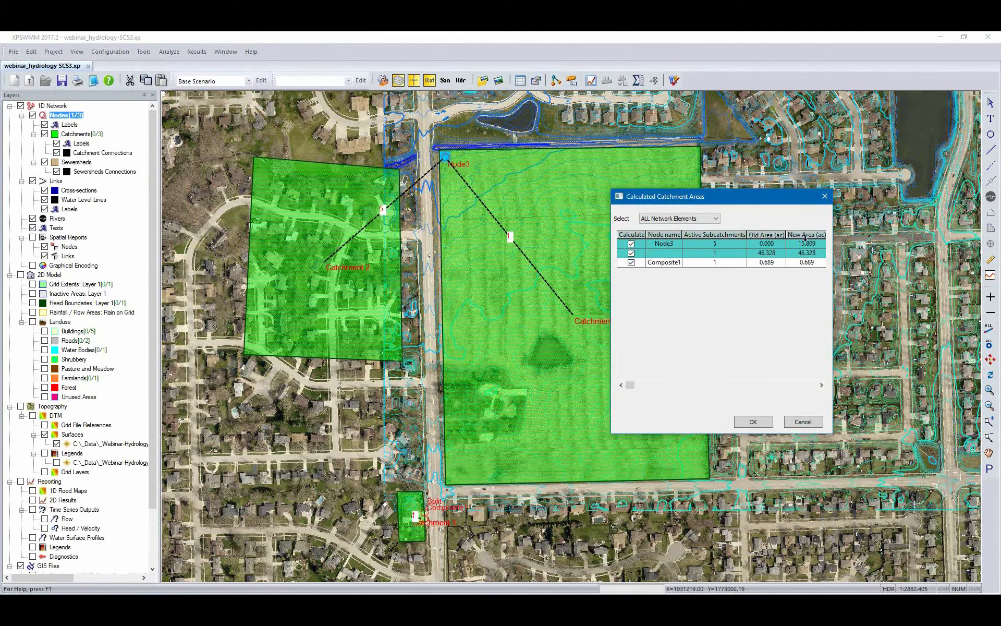
left_click(770, 243)
key("Tab")
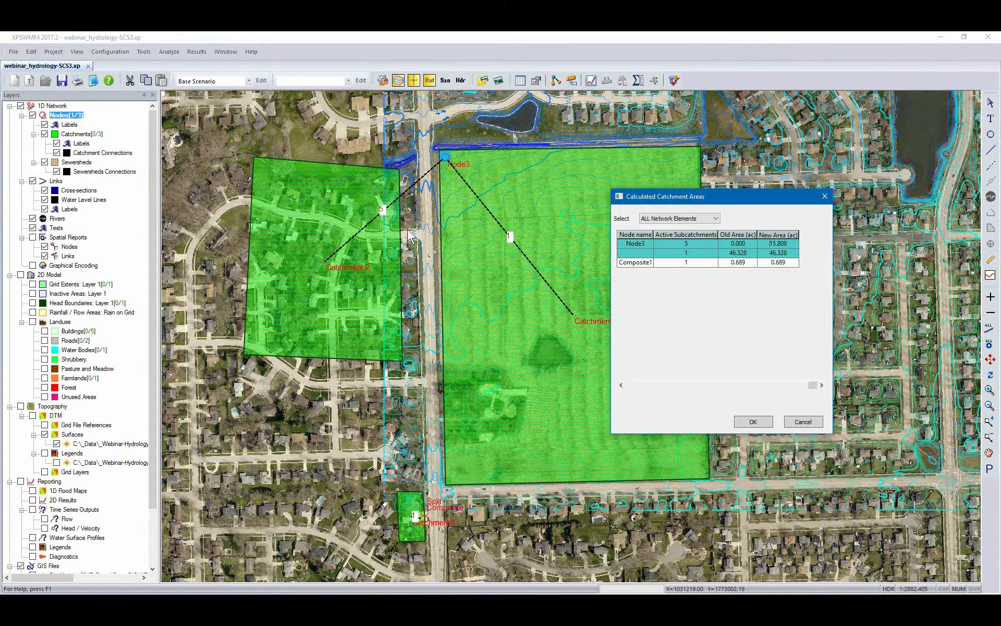
left_click_drag(769, 244, 809, 246)
left_click(754, 422)
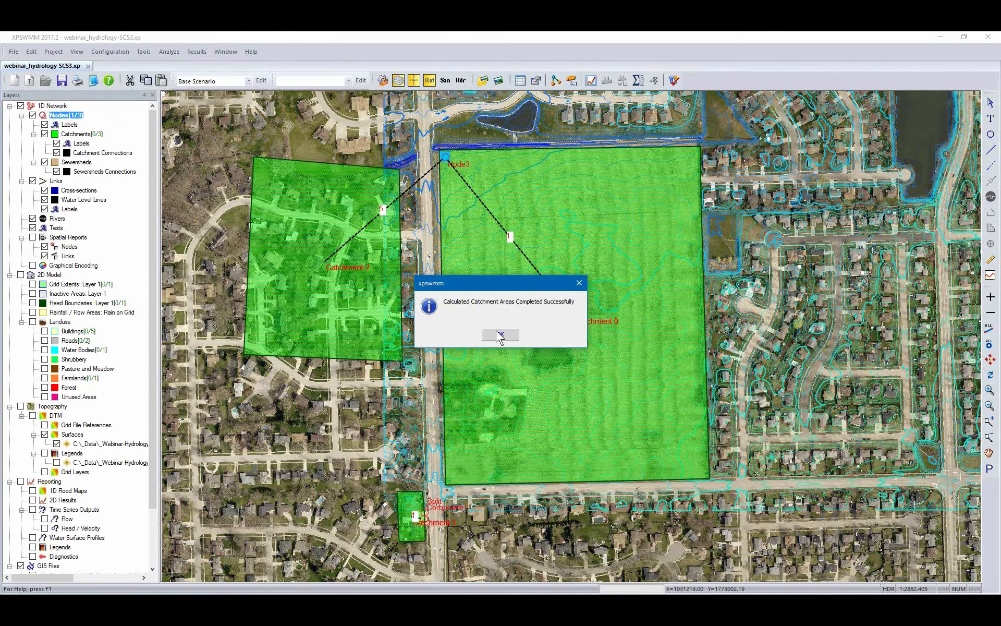
left_click(514, 339)
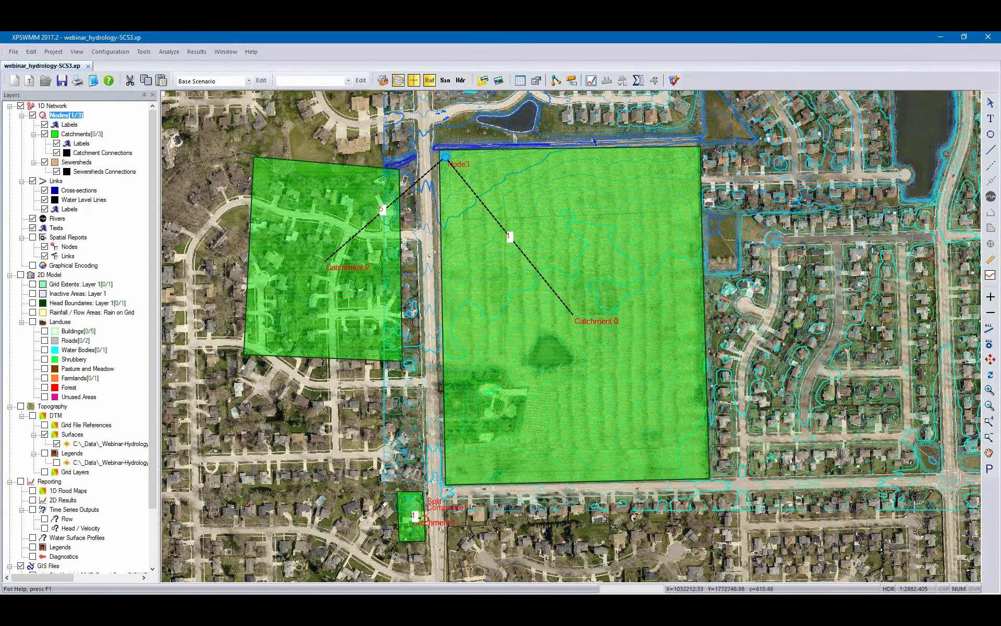
- Activate sub-catchment 5 in Node3's runoff data and choose SCS Hydrology as its routing method
right_click(447, 156)
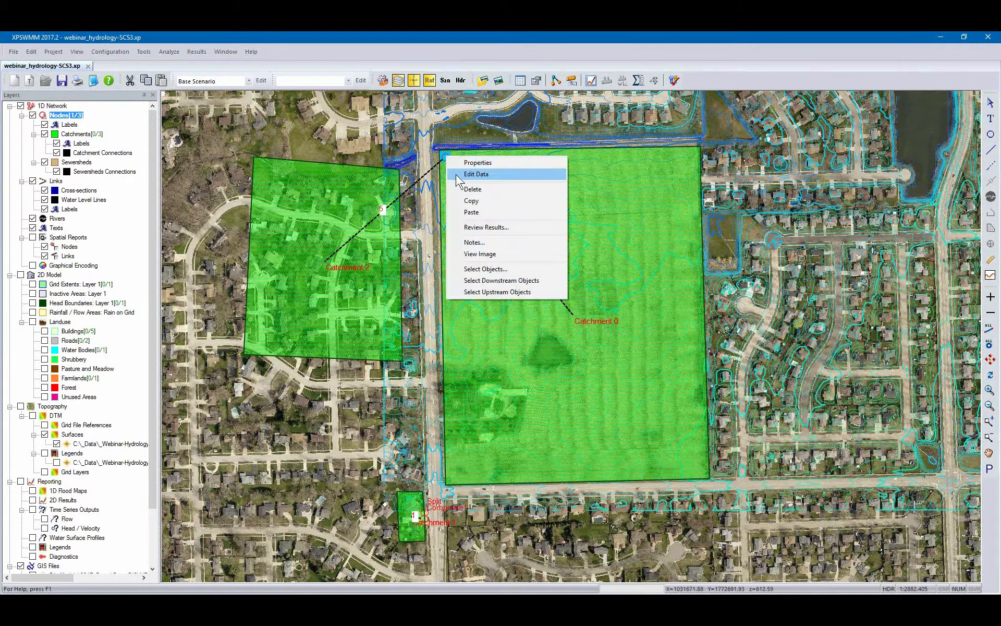
left_click(457, 175)
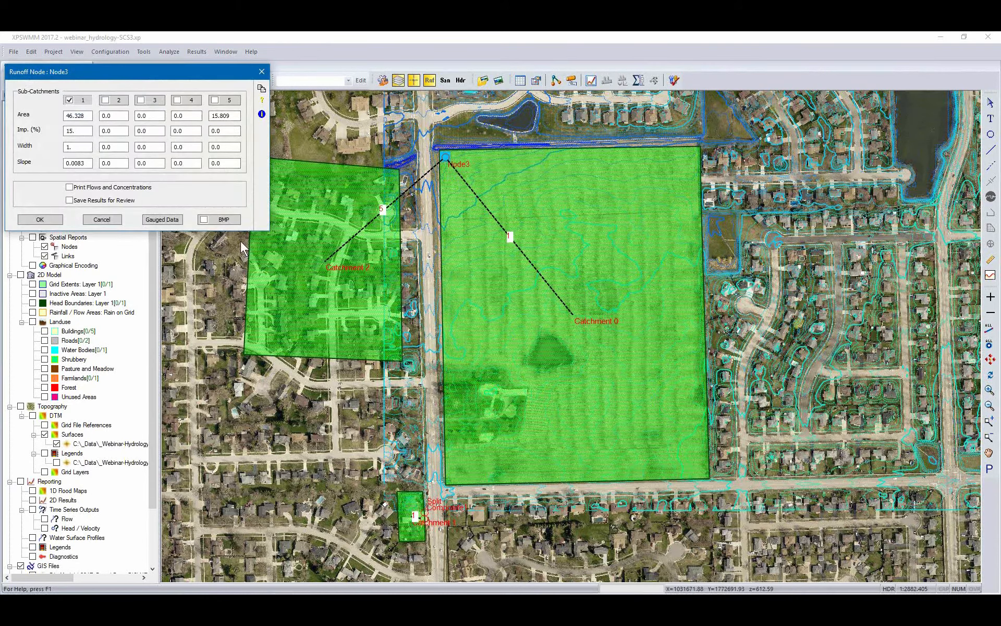
left_click(216, 101)
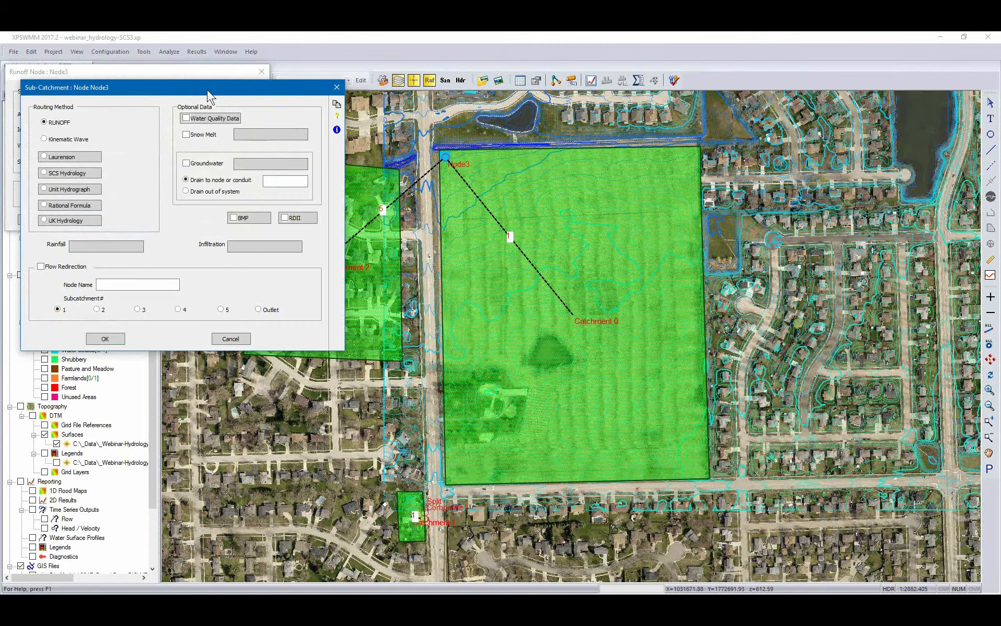
left_click_drag(215, 97, 513, 119)
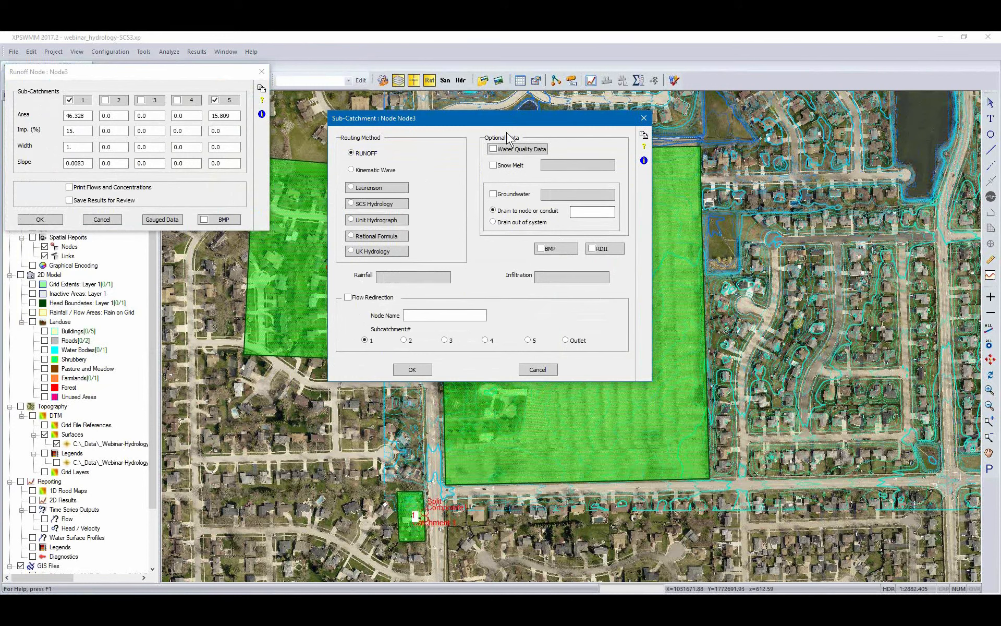
left_click(371, 203)
- Set the sub-catchment's pervious area curve number to 80 and its time of concentration to 30
left_click_drag(116, 73, 524, 196)
type("80")
left_click(550, 232)
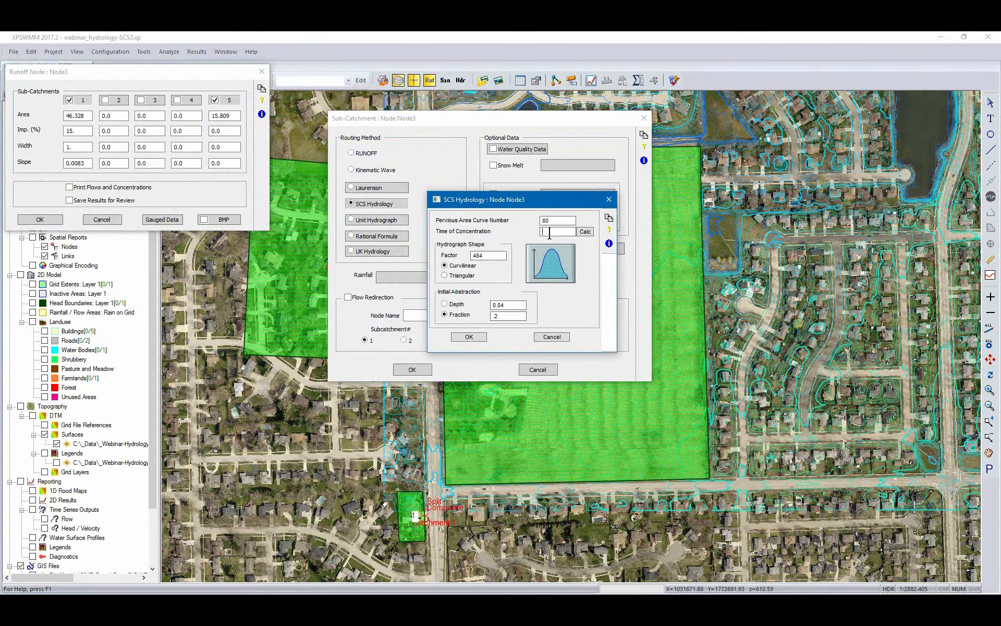
type("30")
- Review the time of concentration methods in the TC Calculator, including the Kirpich parameters, and leave without applying one
left_click(582, 232)
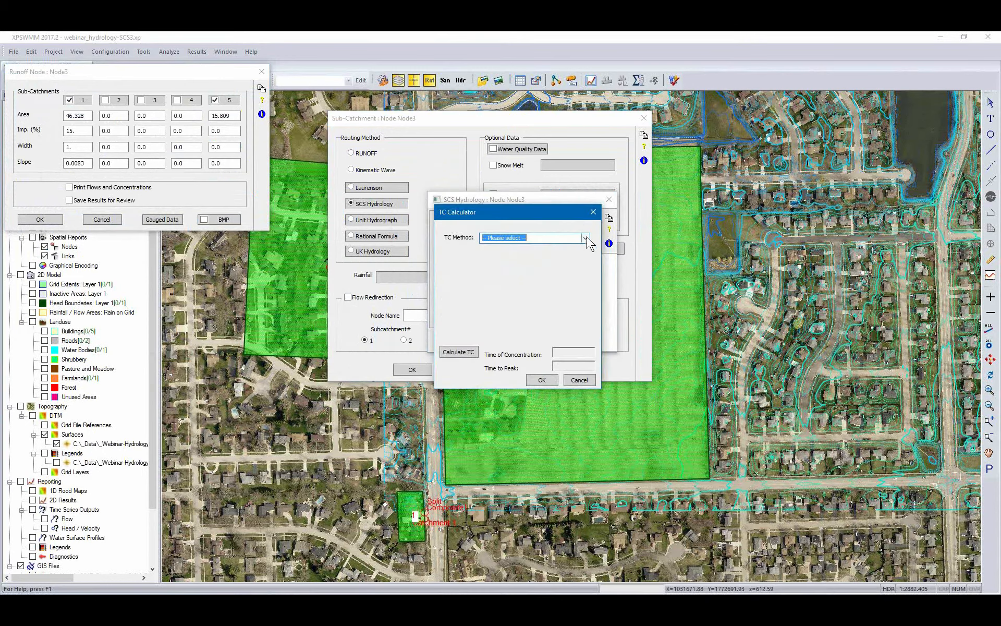
left_click(585, 237)
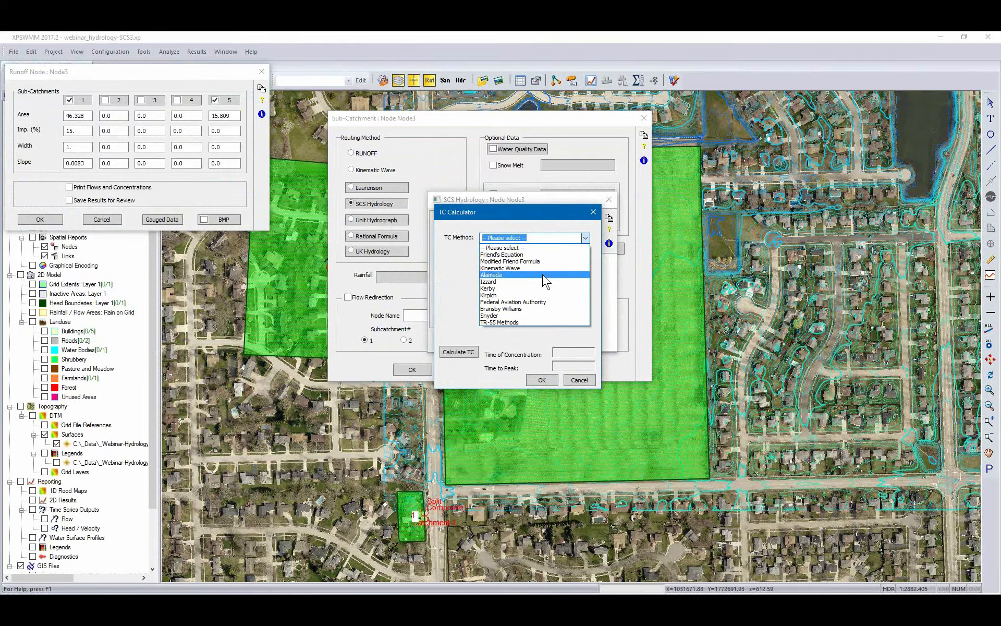
left_click(533, 295)
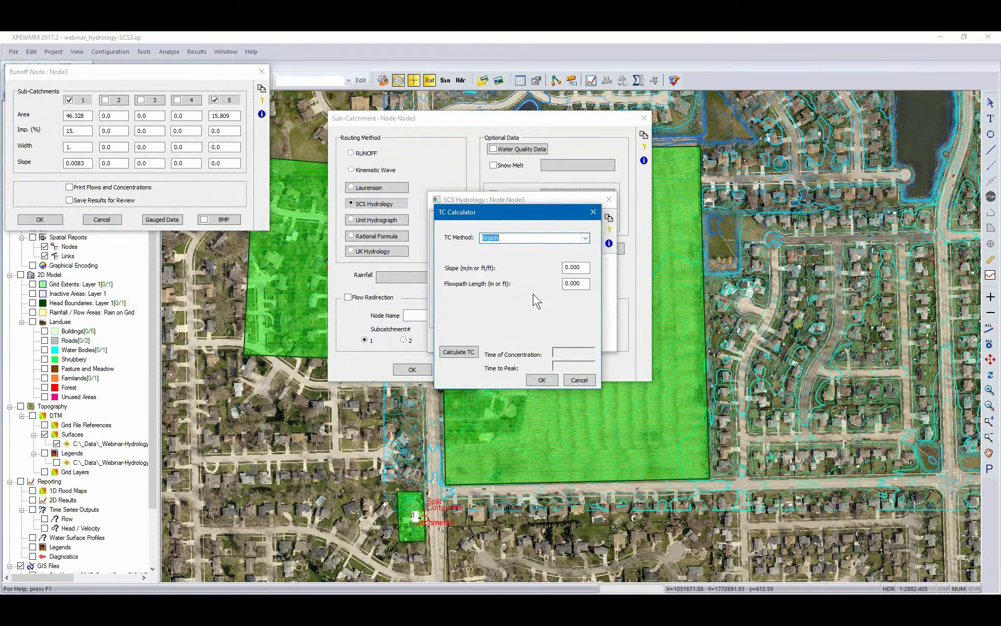
left_click(580, 267)
double_click(573, 239)
left_click(566, 239)
left_click(585, 238)
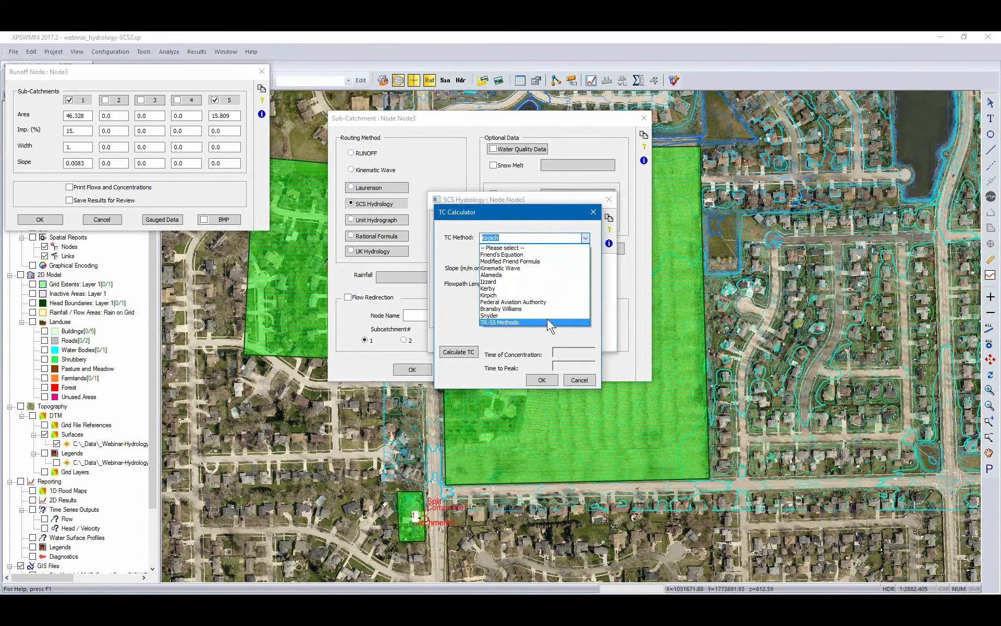
left_click(502, 345)
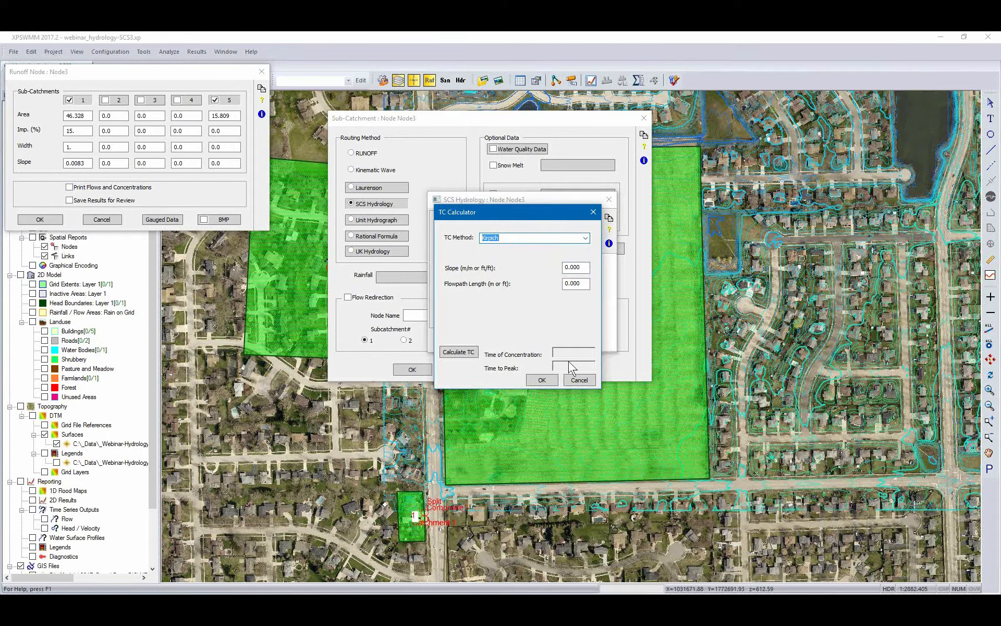
left_click(578, 377)
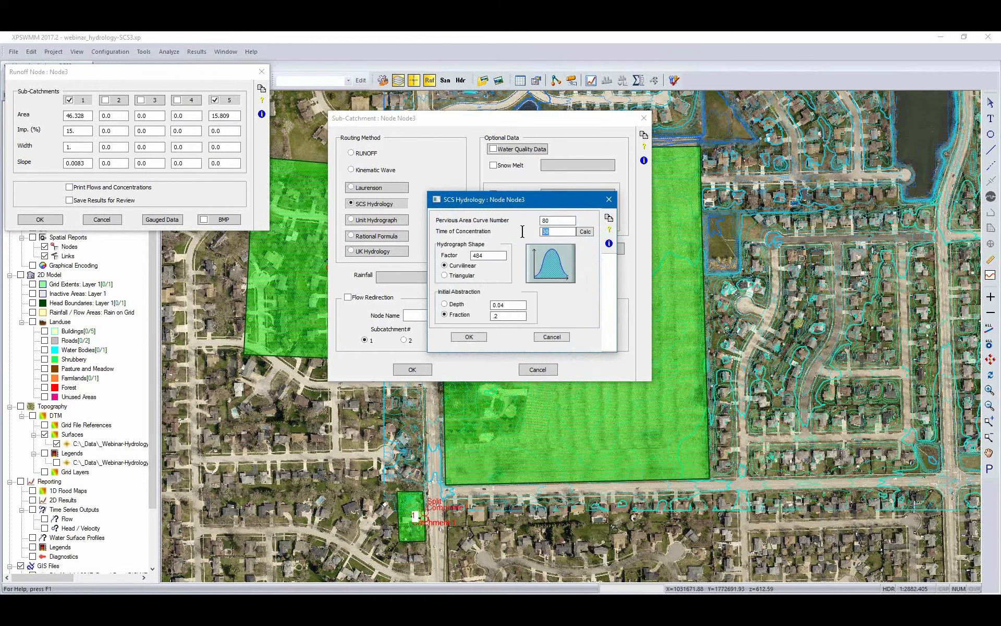
- Leave sub-catchment 5's SCS Hydrology and routing settings without saving, and deactivate sub-catchment 5 in Node3's runoff data
left_click(556, 338)
left_click(537, 370)
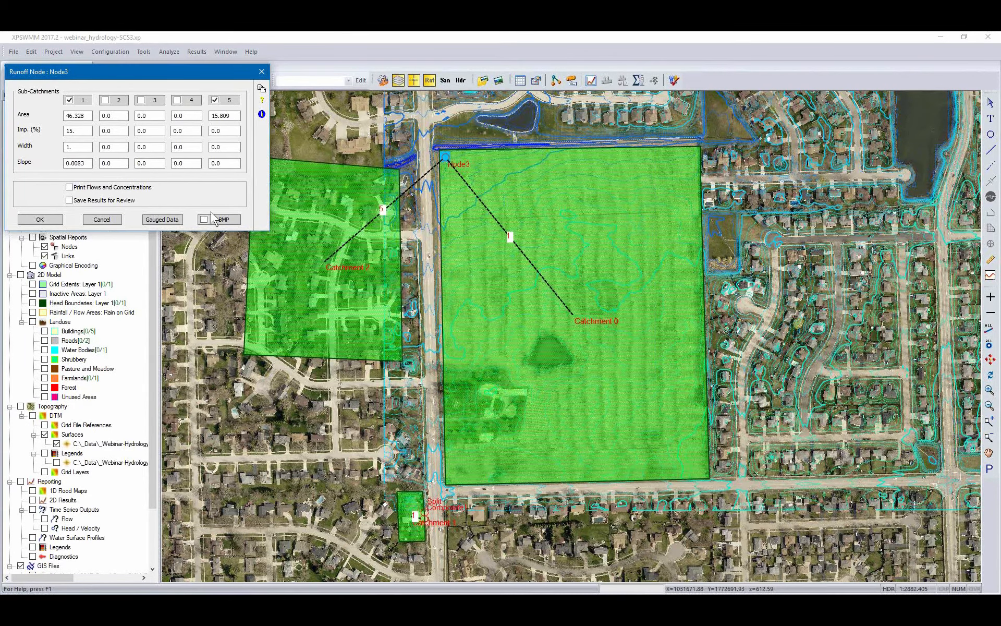
left_click(214, 99)
- Check sub-catchment 1's area and impervious percentage in Node3's runoff data and open its routing settings
left_click(85, 113)
left_click(78, 131)
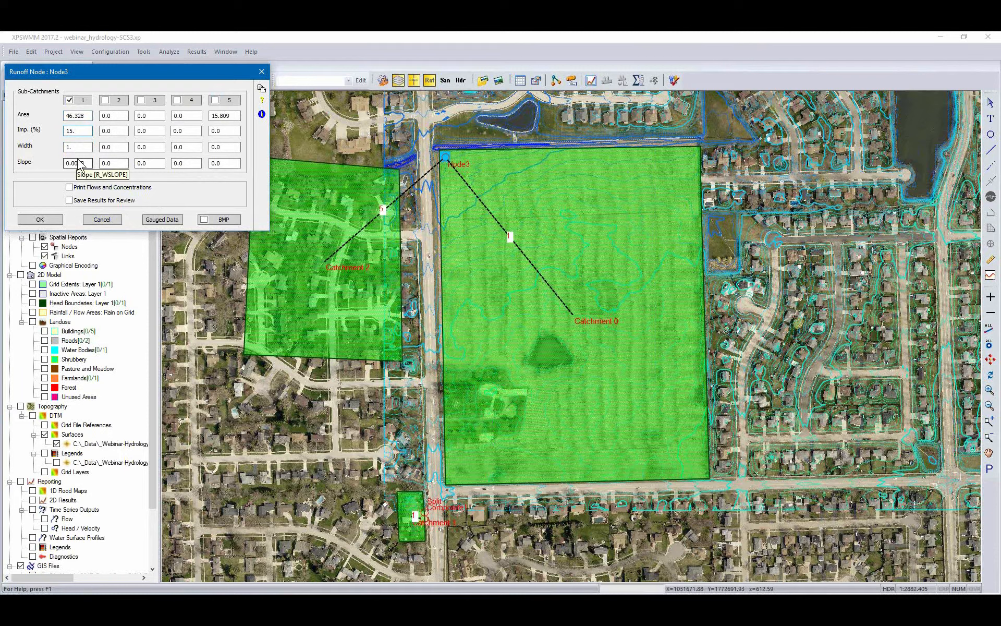
left_click(85, 101)
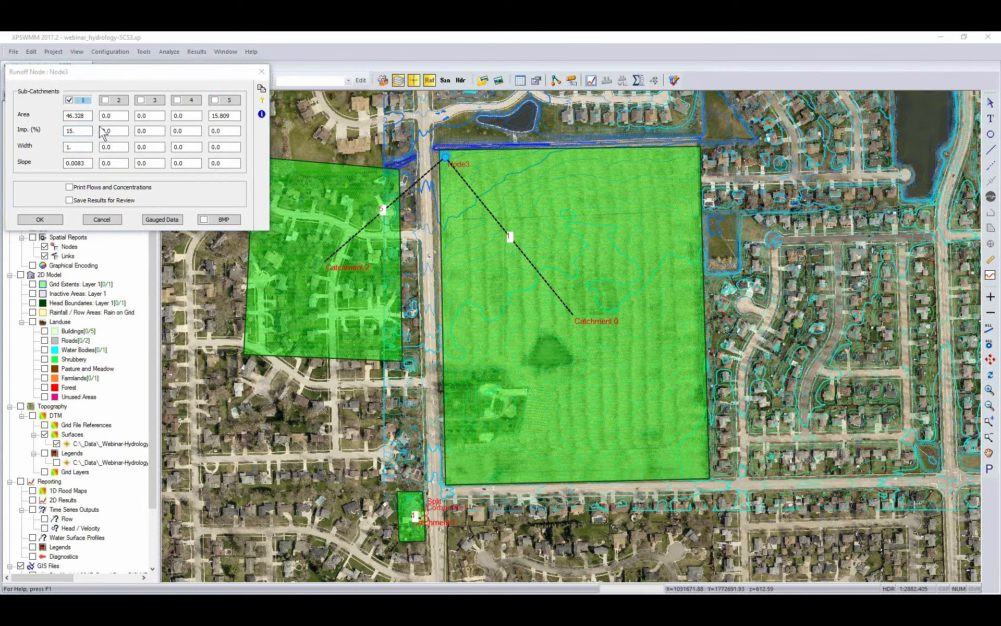
left_click(85, 102)
left_click_drag(145, 83, 410, 72)
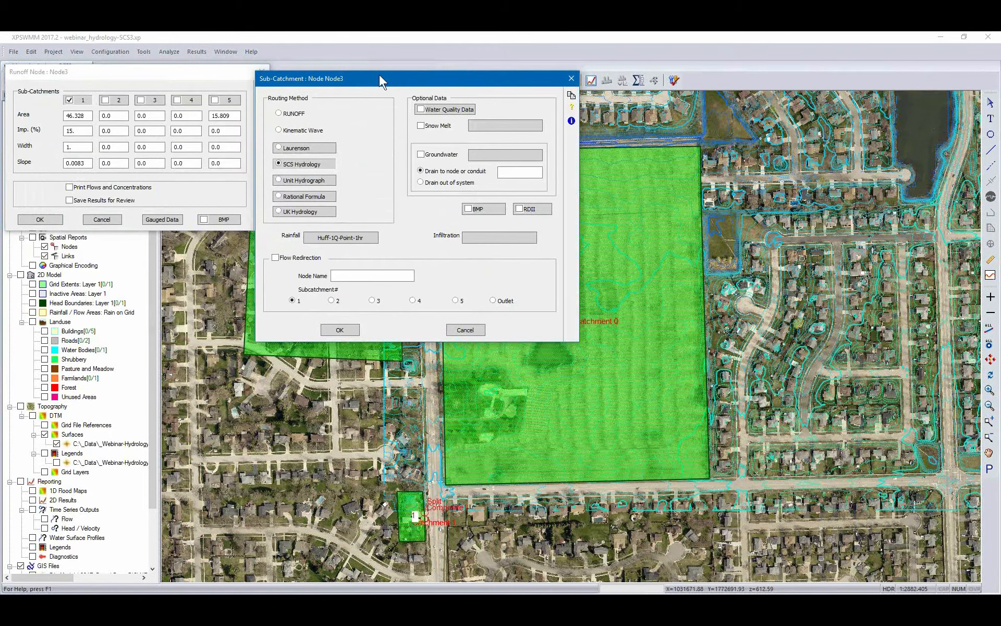
- Review sub-catchment 1's SCS curve number, time of concentration and hydrograph shape, discard any edits there, and accept Node3's runoff data
left_click(309, 165)
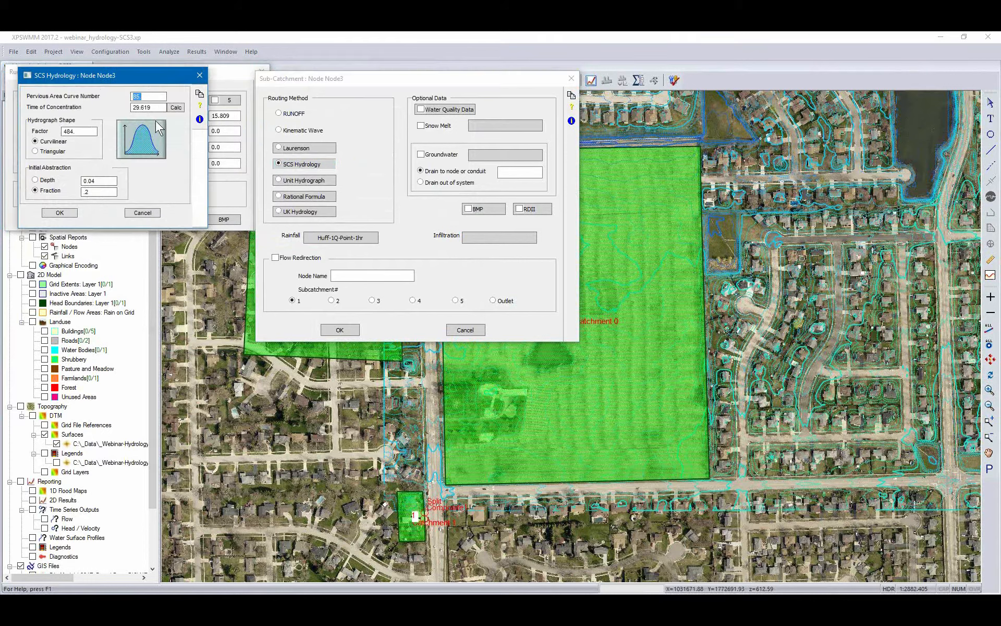
double_click(150, 97)
type("7")
left_click(141, 108)
left_click_drag(157, 109, 129, 109)
left_click(84, 131)
left_click(142, 213)
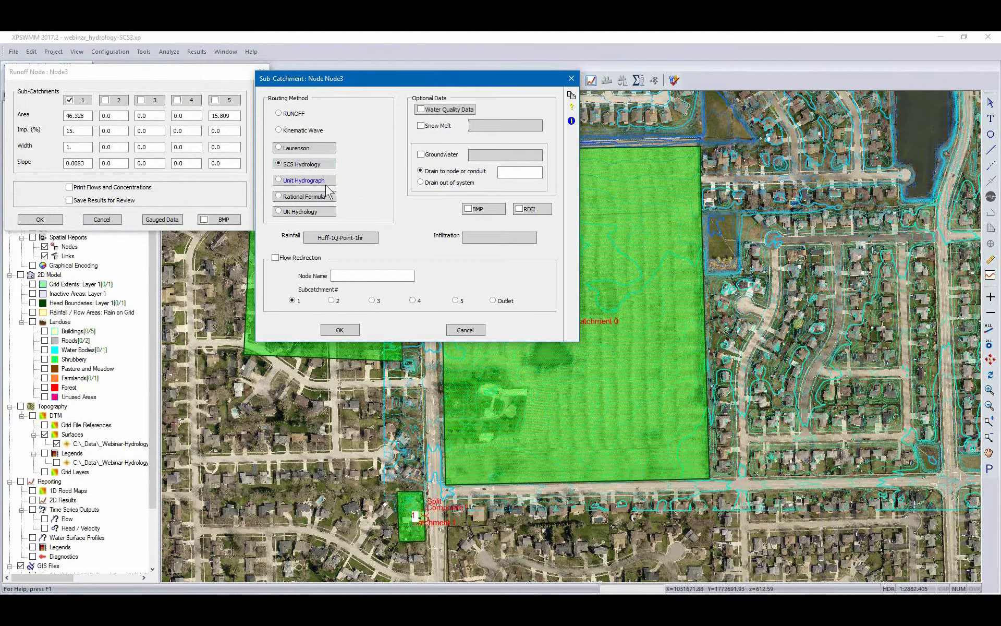
left_click(303, 165)
left_click(142, 214)
left_click(351, 332)
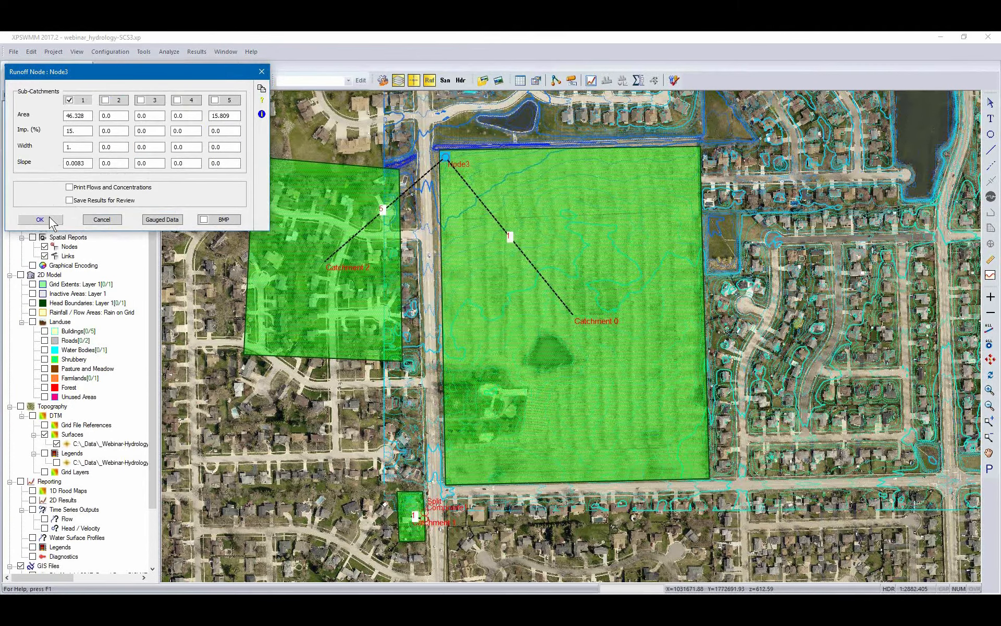
left_click(58, 219)
- Delete the Catchment 2 polygon that drains to Node3
left_click(343, 265)
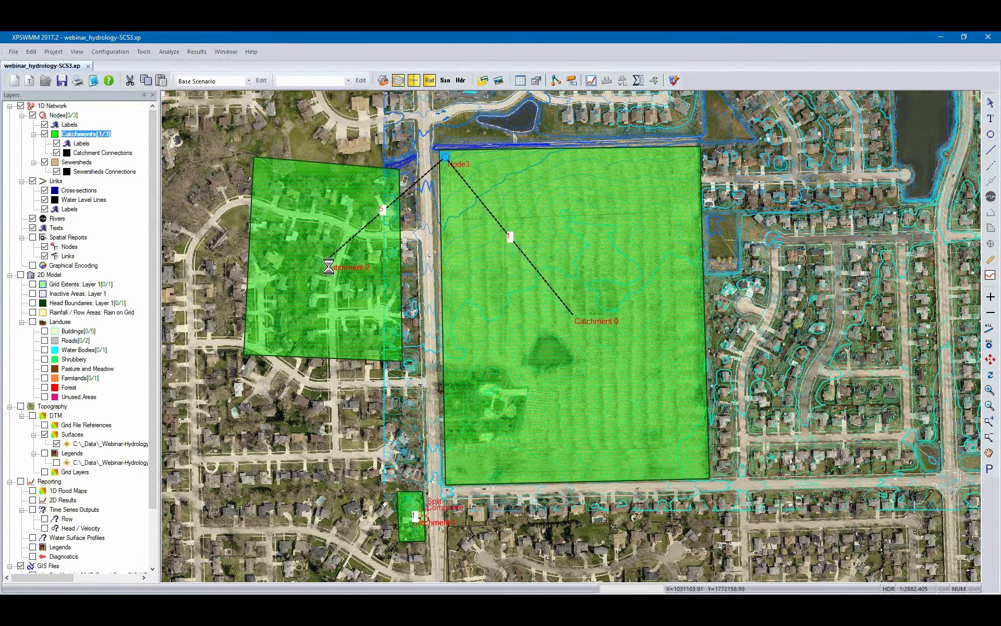
double_click(328, 267)
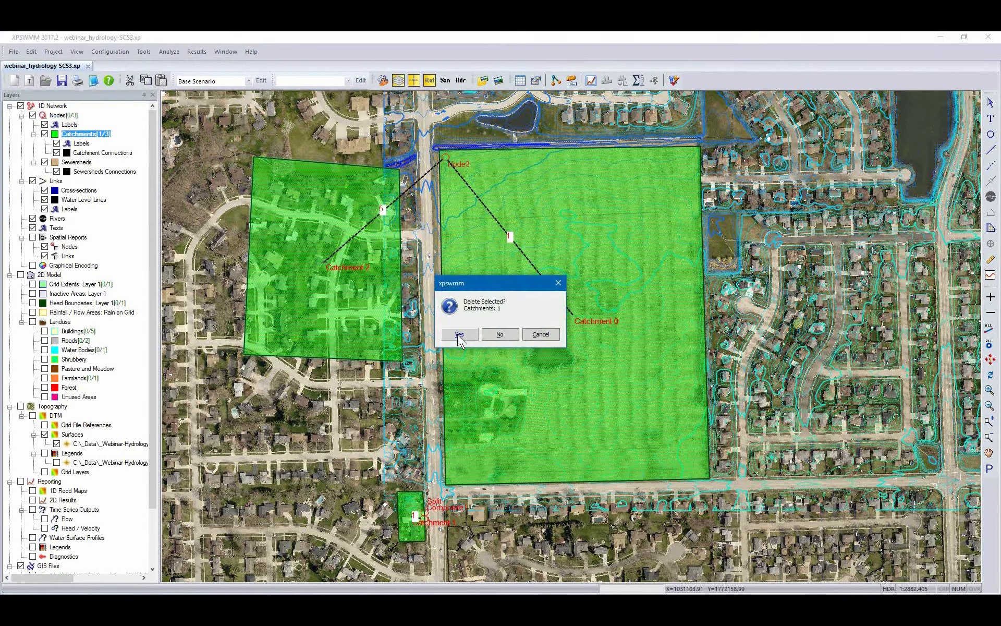
left_click(460, 339)
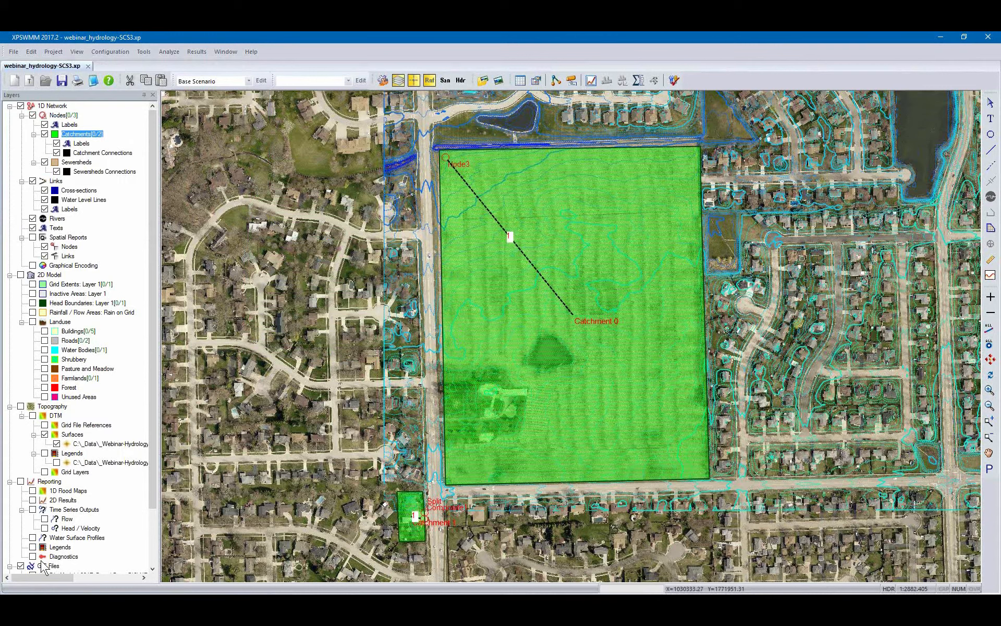
- Show the NRCS soil GIS layer and hide the background images and the DTM surfaces
scroll(102, 495, "down", 3)
left_click(32, 509)
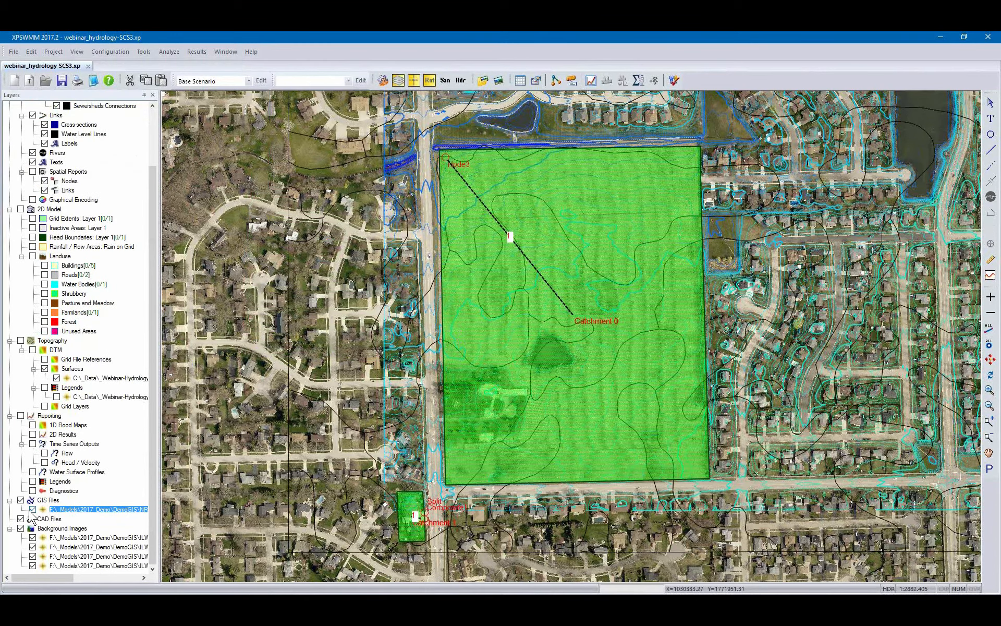
left_click(20, 528)
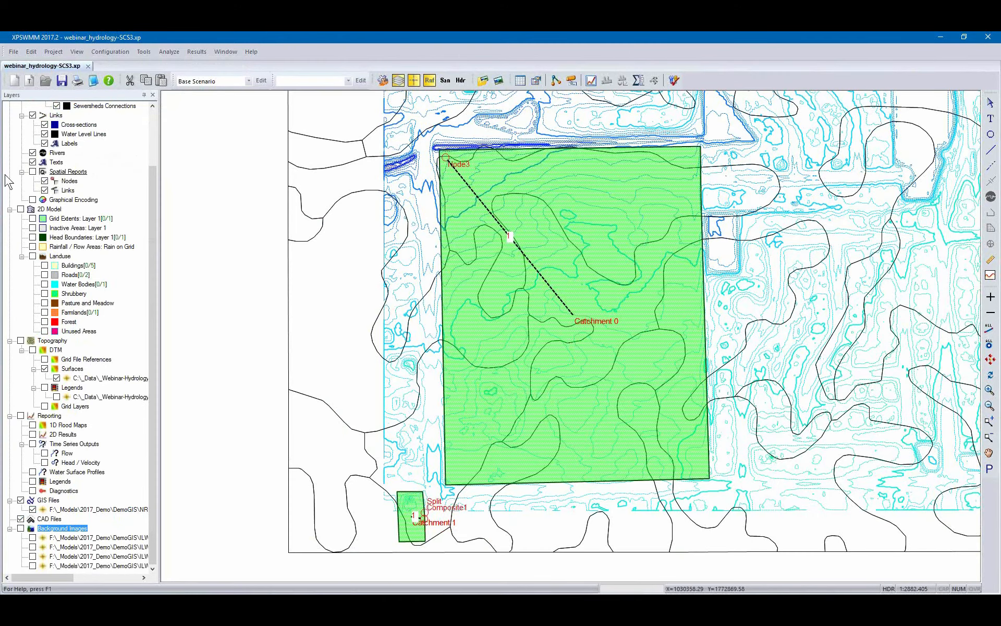
left_click(44, 369)
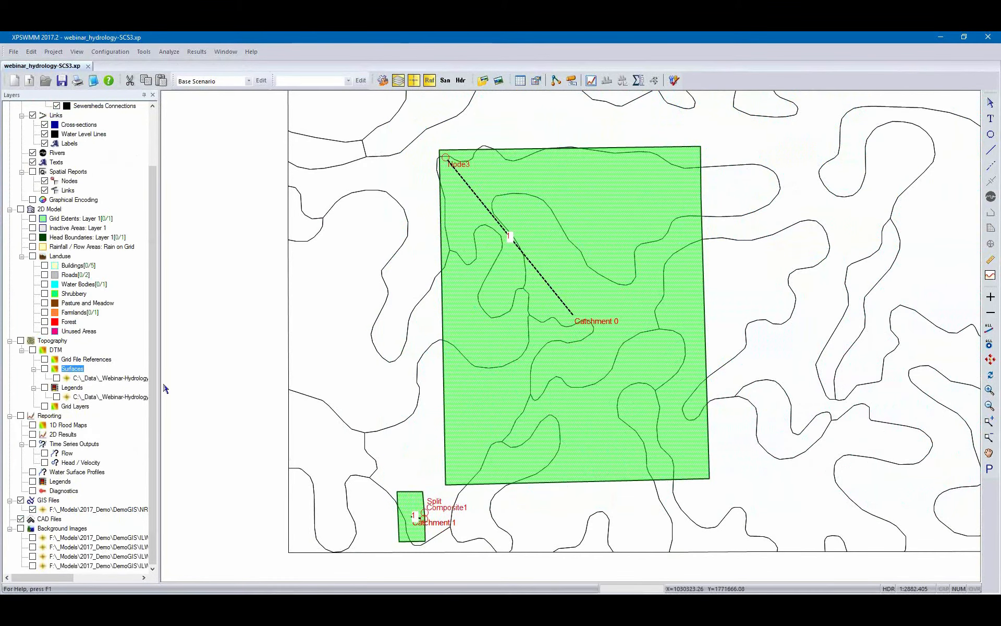
- Examine the GIS attributes of two soil polygons overlapping Catchment 0, including their MUSYM and CN values
left_click(351, 358)
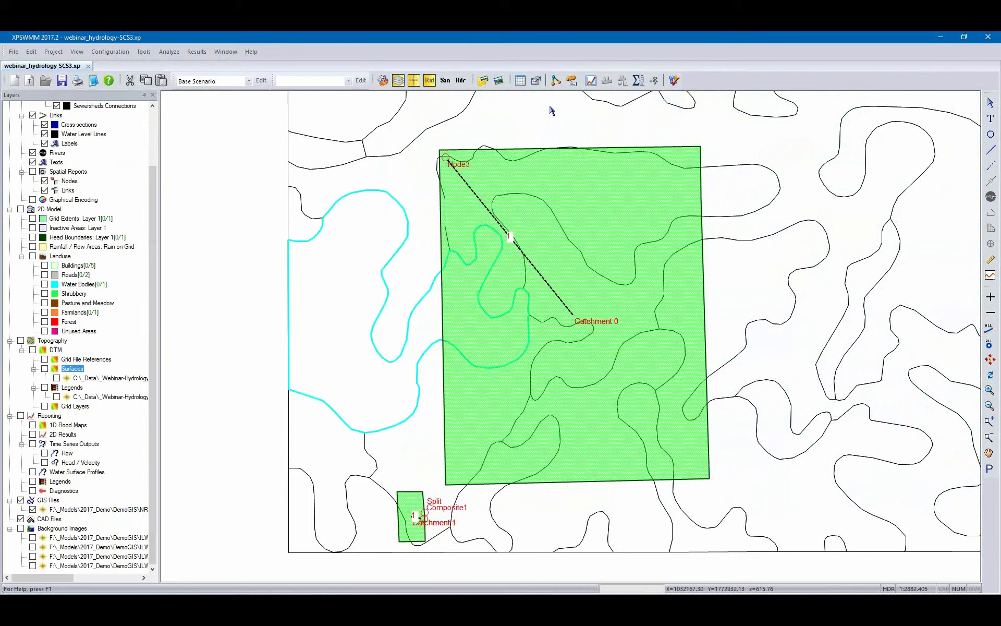
left_click(536, 79)
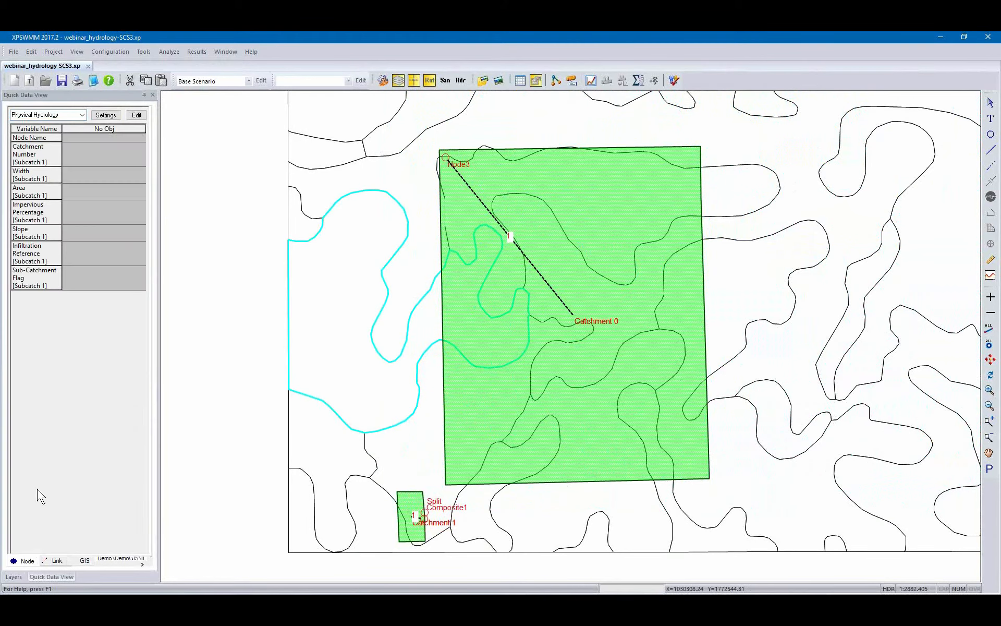
left_click(84, 560)
left_click(379, 391)
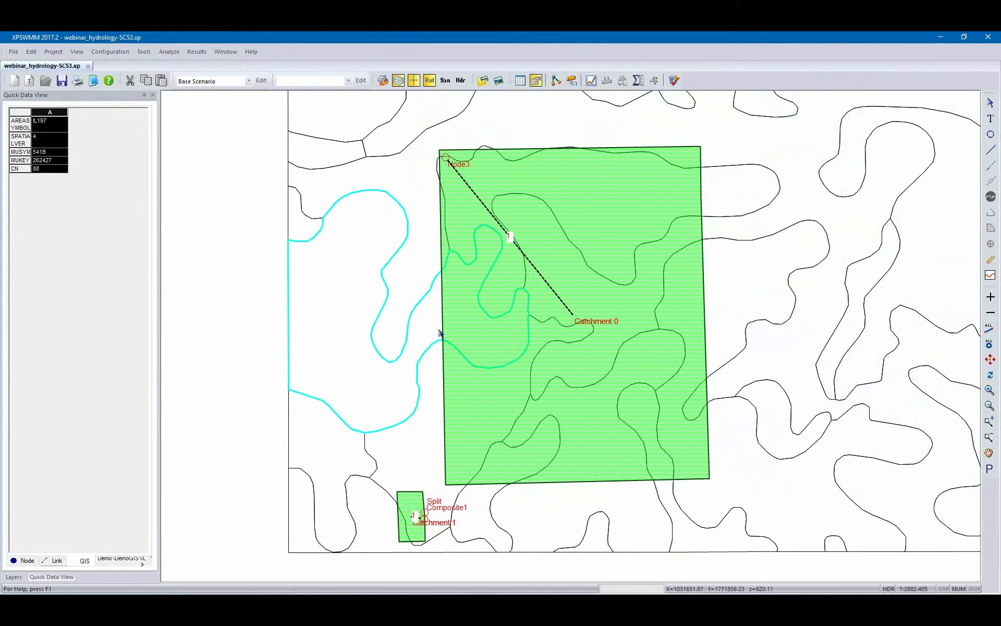
left_click_drag(31, 112, 46, 112)
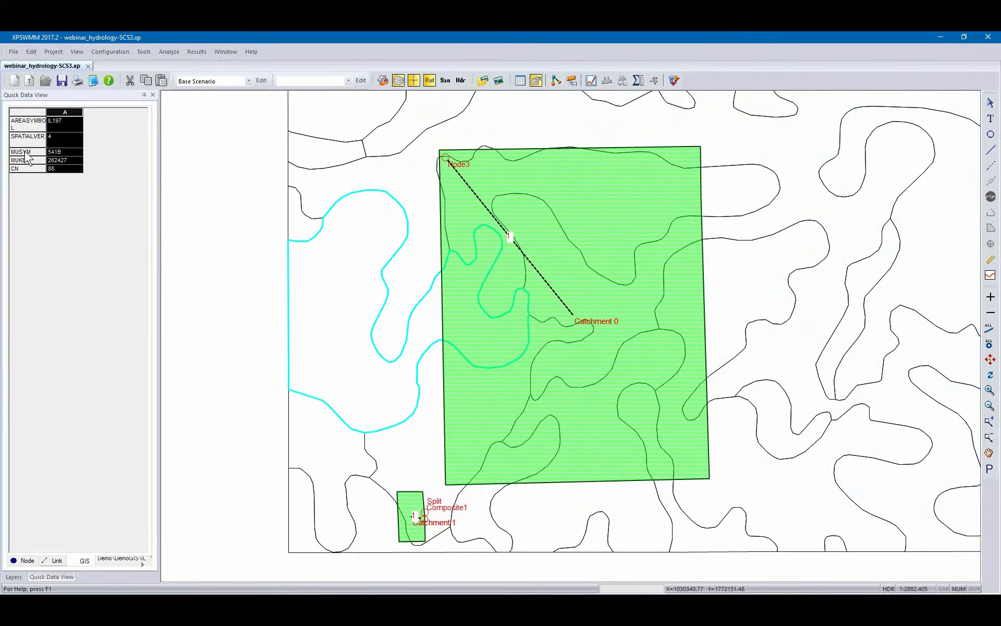
left_click(67, 152)
left_click(18, 168)
left_click(76, 169)
left_click(711, 208)
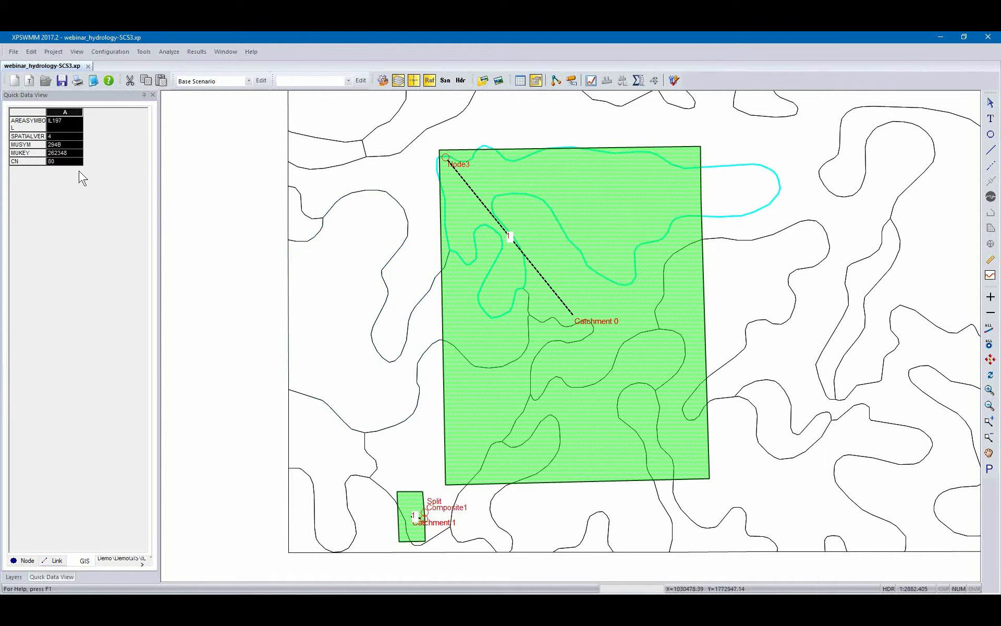
left_click(69, 162)
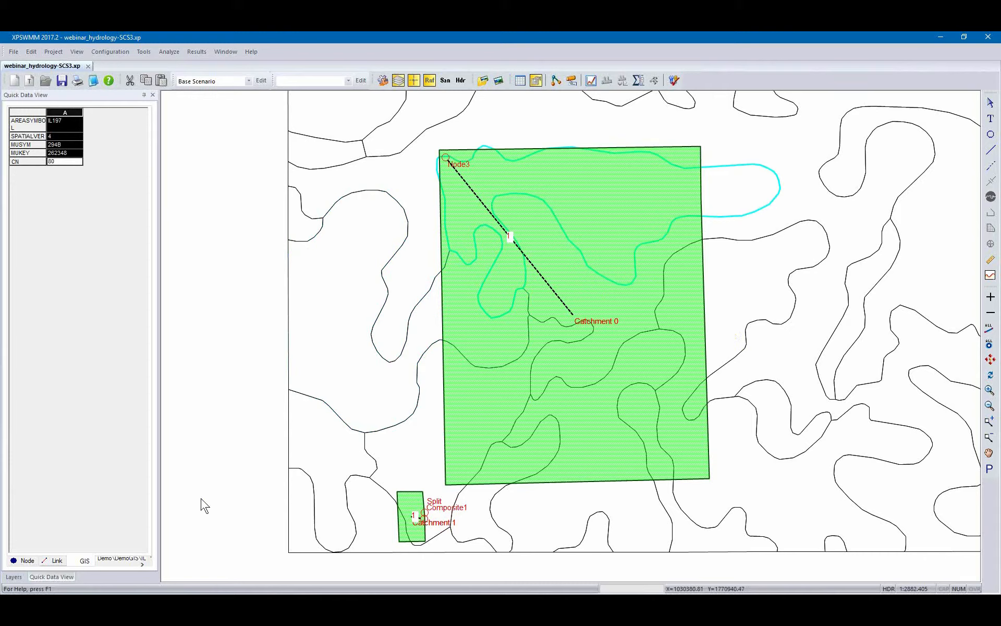
- Start a hydrologic parameter import from the NRCS.shp layer and set its Poly ID attribute to MUSYM
left_click(13, 577)
right_click(111, 522)
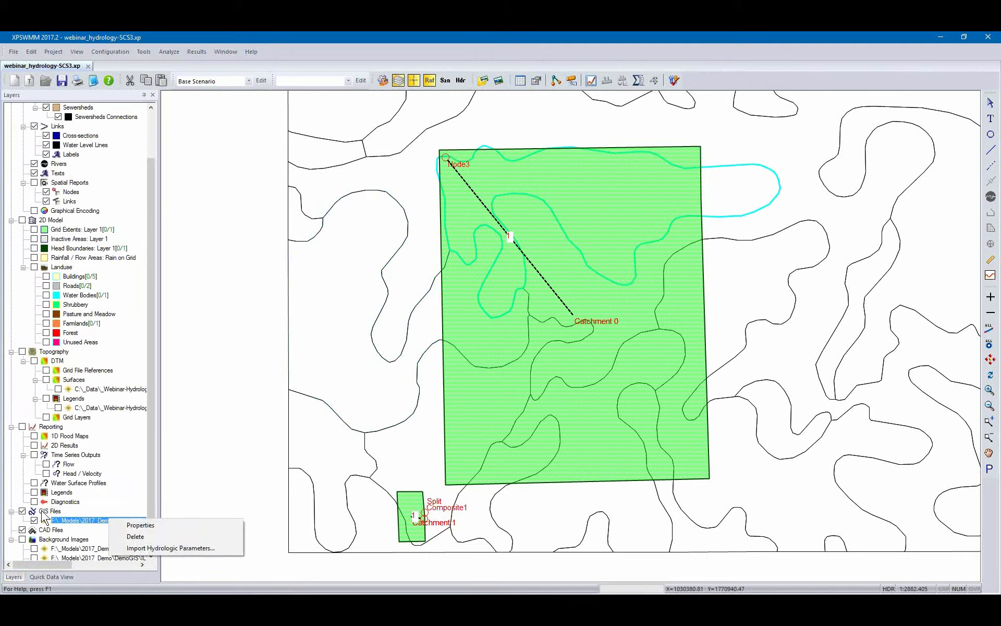
left_click(214, 554)
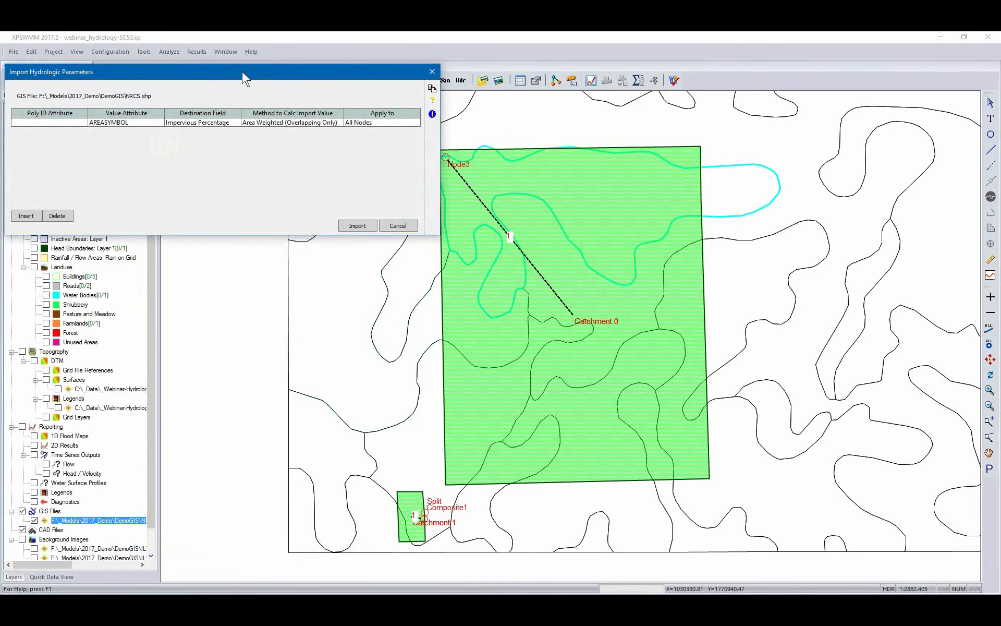
left_click_drag(246, 68, 375, 102)
left_click(206, 153)
left_click(215, 154)
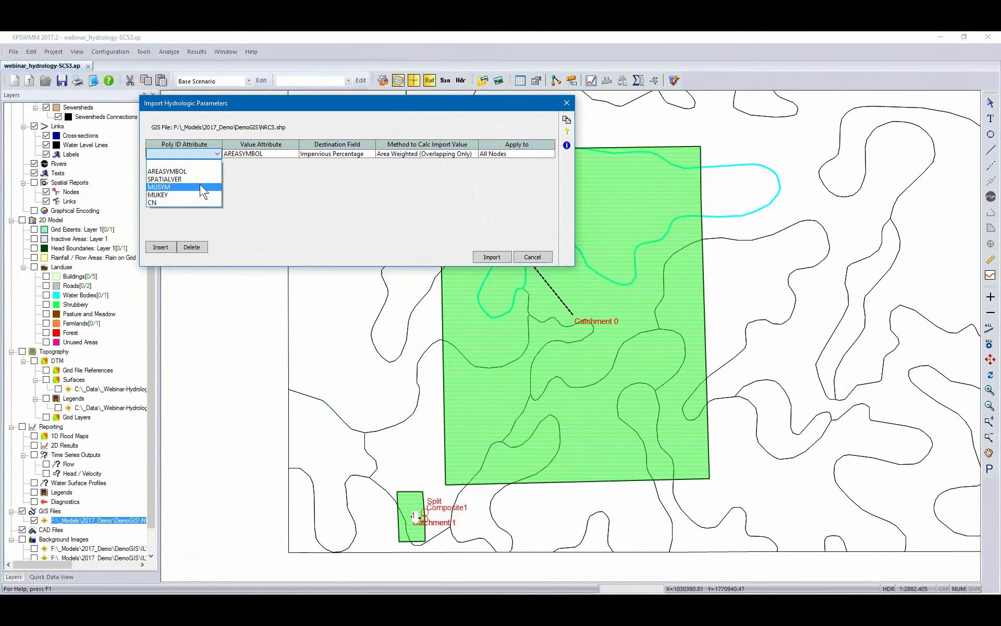
left_click(201, 187)
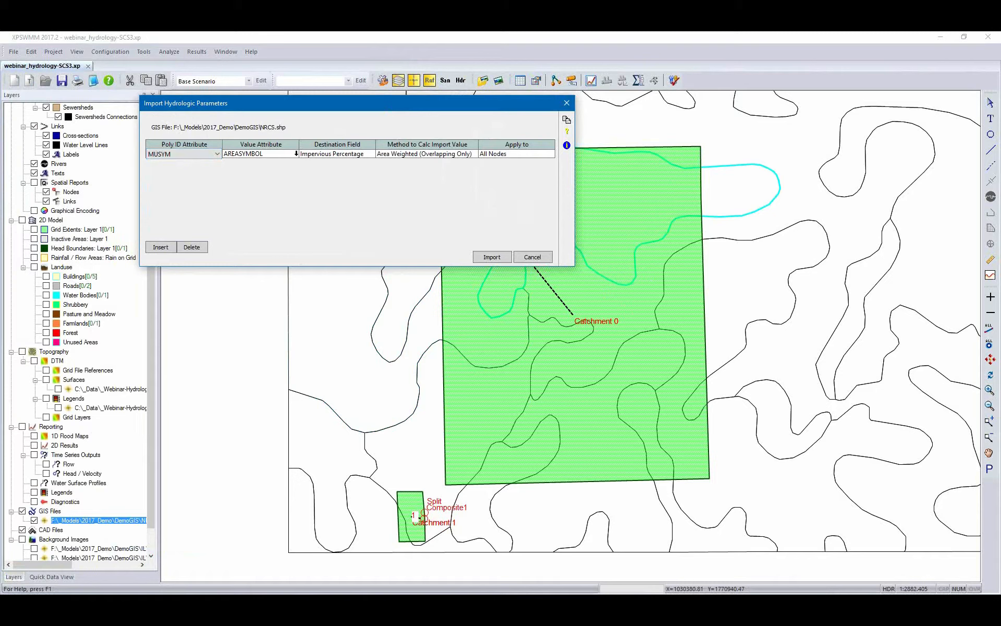
- Set the import's value attribute to CN and its destination field to Pervious Area Curve Number
left_click(294, 156)
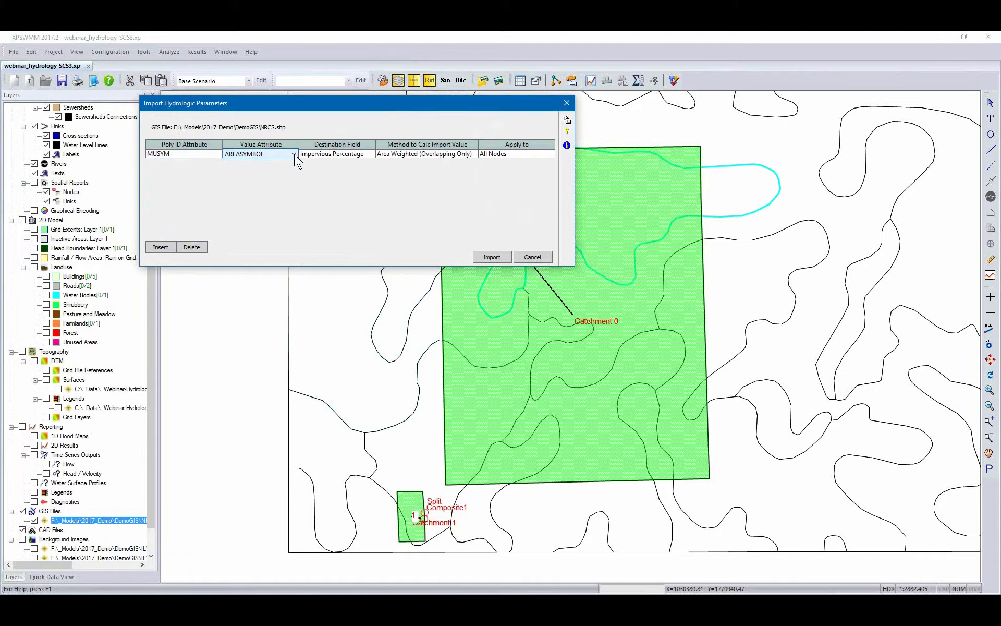
left_click(294, 155)
left_click(274, 193)
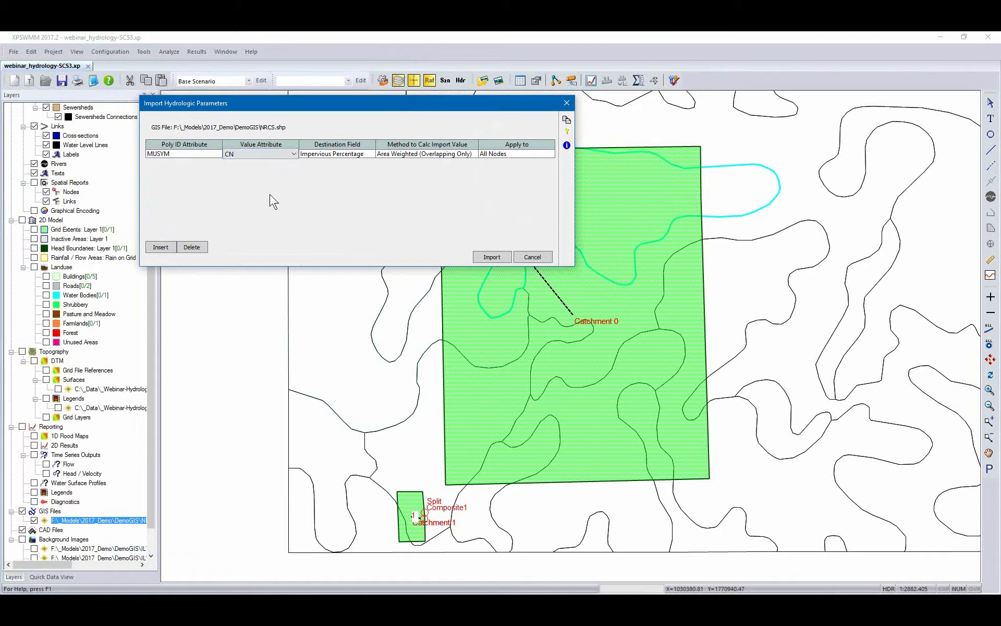
left_click(368, 156)
left_click(370, 155)
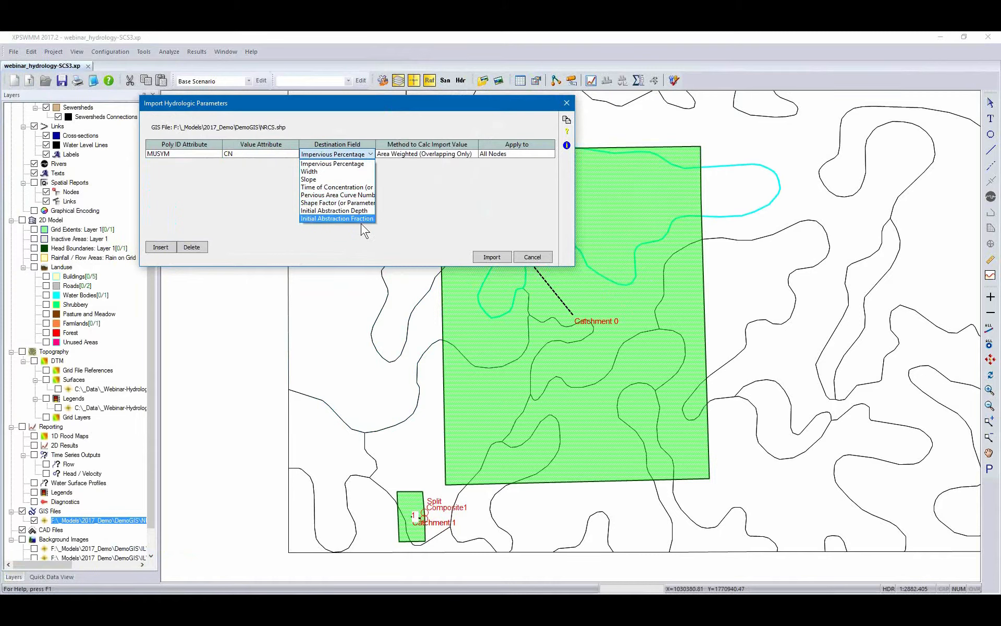
left_click(365, 195)
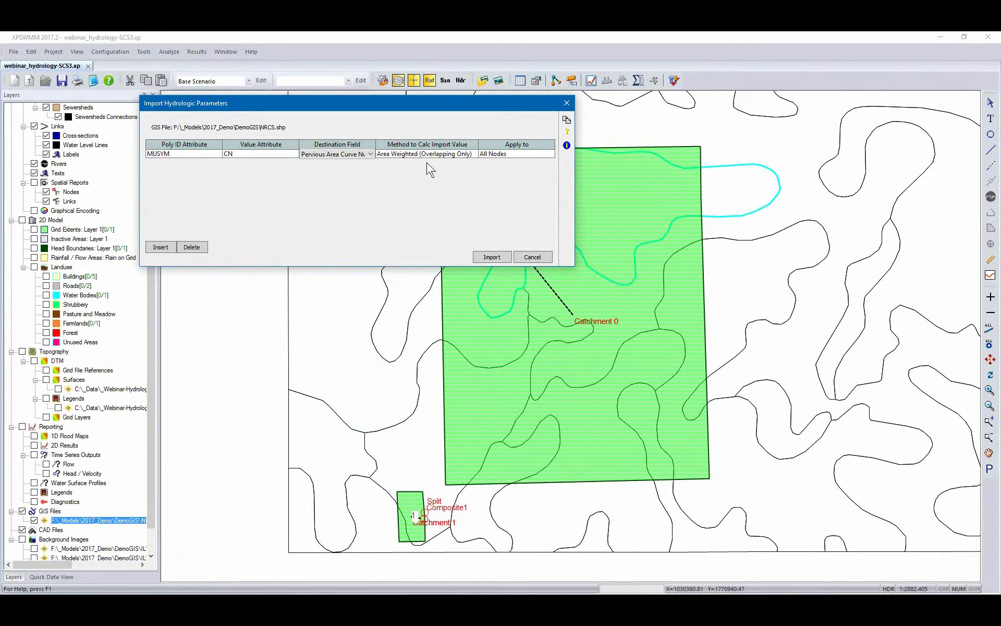
- Import the curve numbers with the Area Weighted (Overlapping Only) method for All Nodes and bring the import report into clear view
left_click(467, 152)
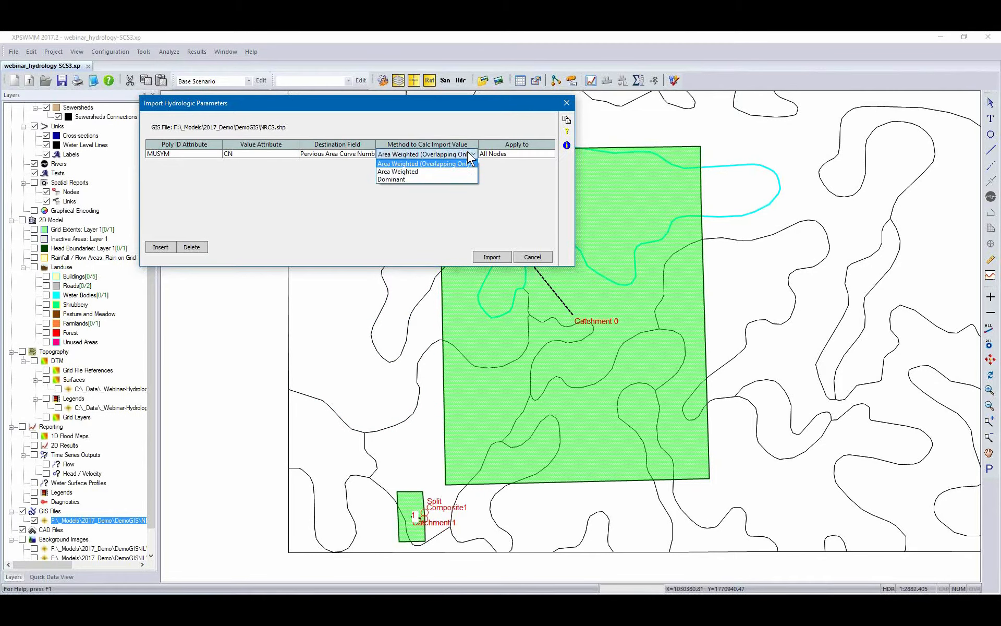
left_click(468, 150)
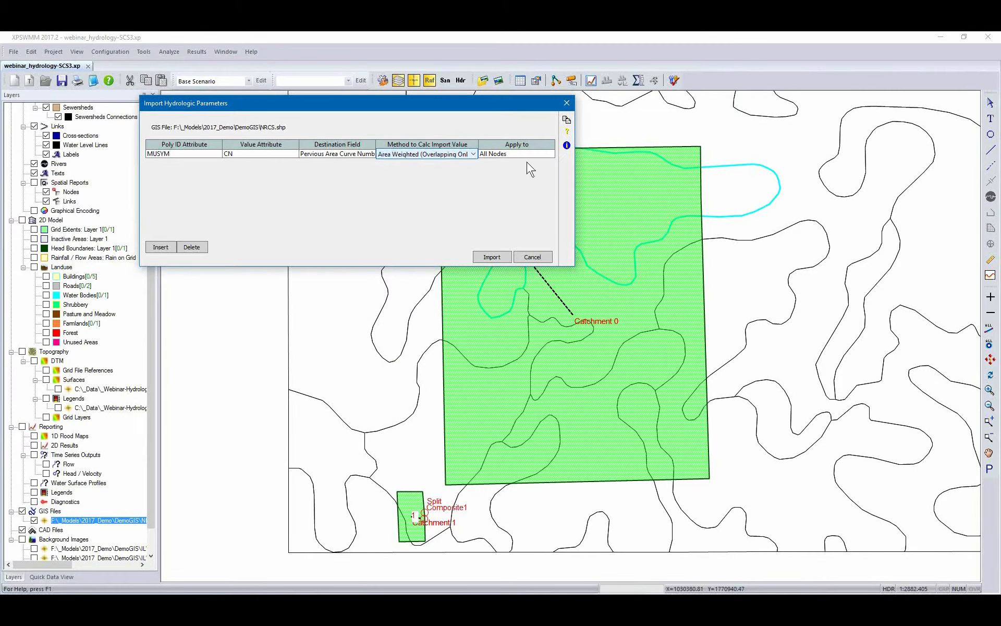
left_click(468, 153)
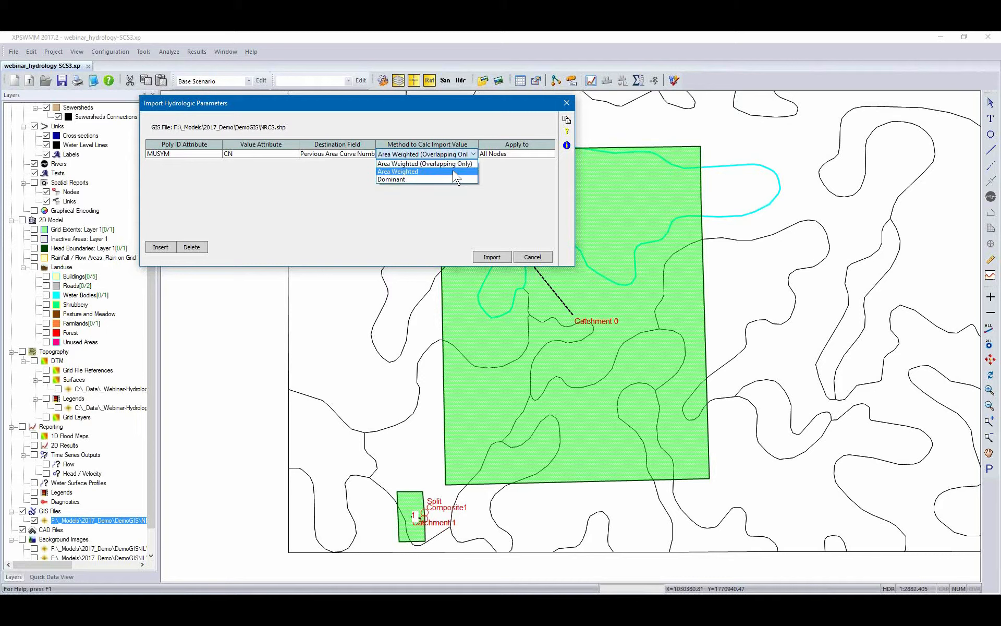
left_click(466, 125)
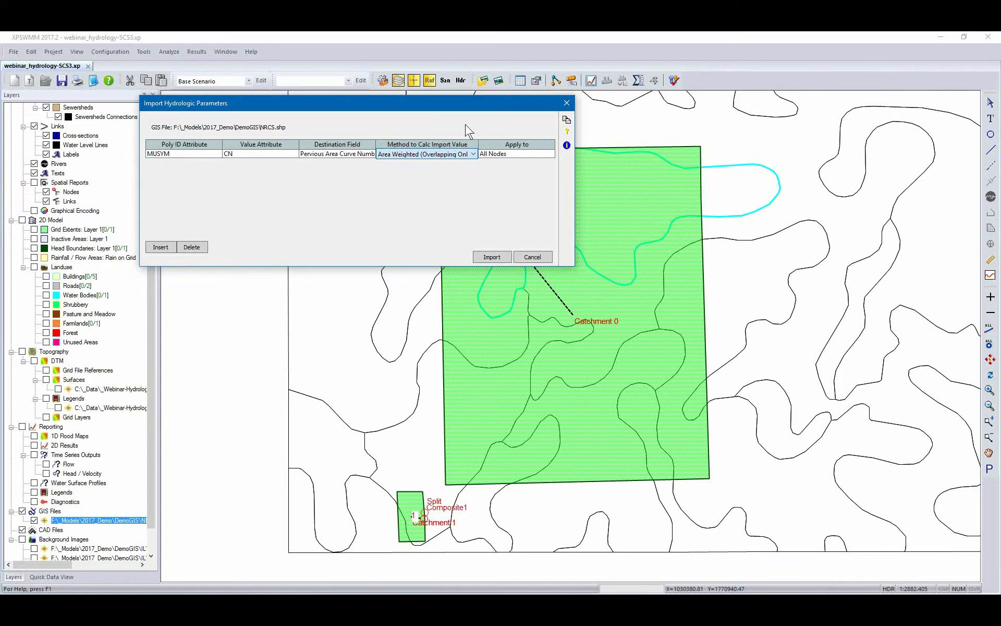
left_click(490, 259)
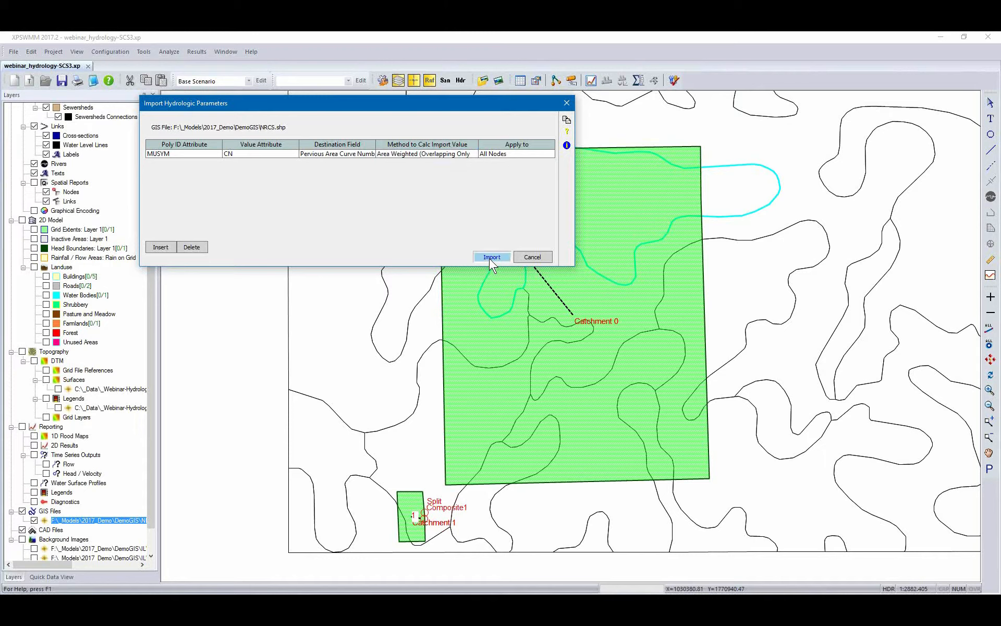
left_click(527, 154)
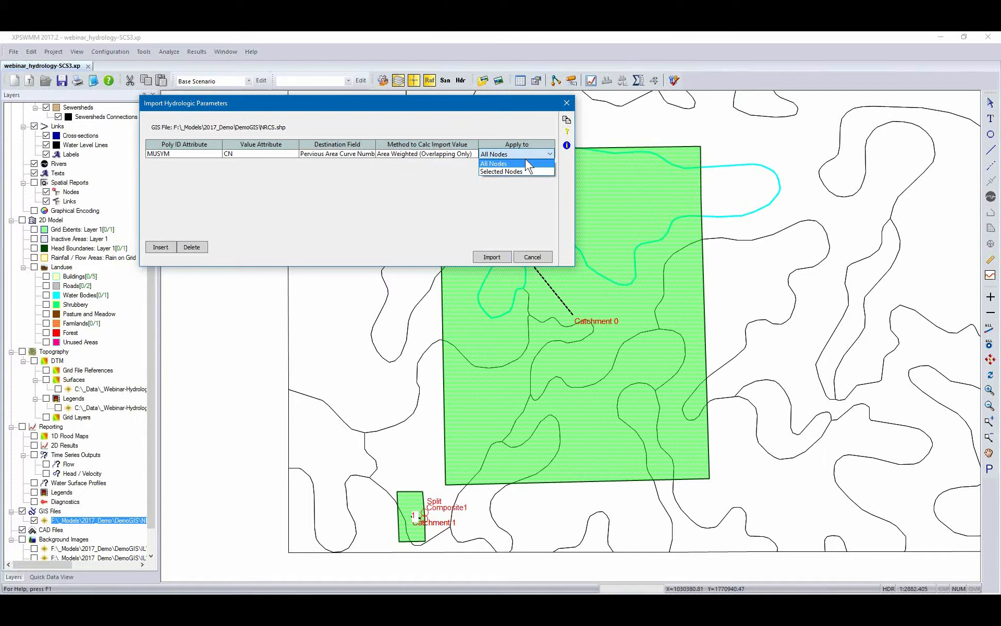
left_click(512, 152)
left_click(491, 258)
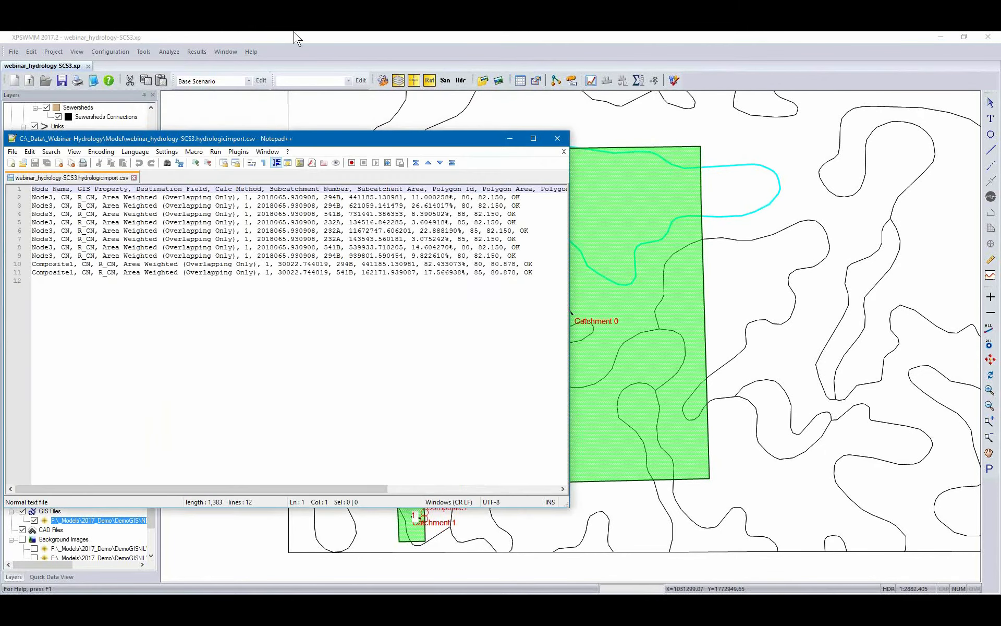
left_click_drag(316, 139, 446, 144)
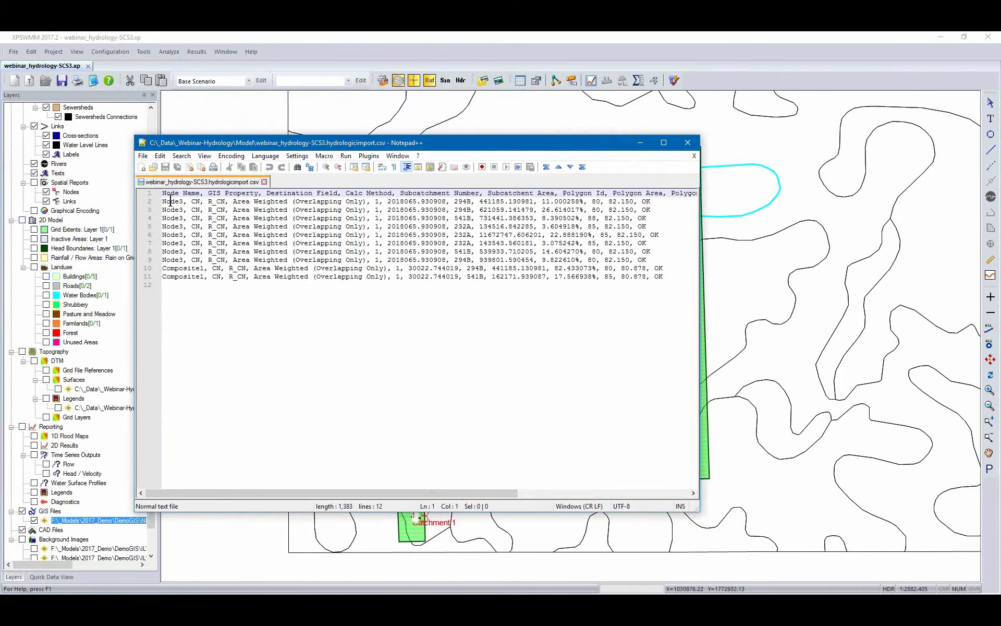
- Examine Node3's rows in the hydrologic import report, including polygon areas, overlap percentages, CN values and the weighted curve number
left_click_drag(171, 201, 186, 205)
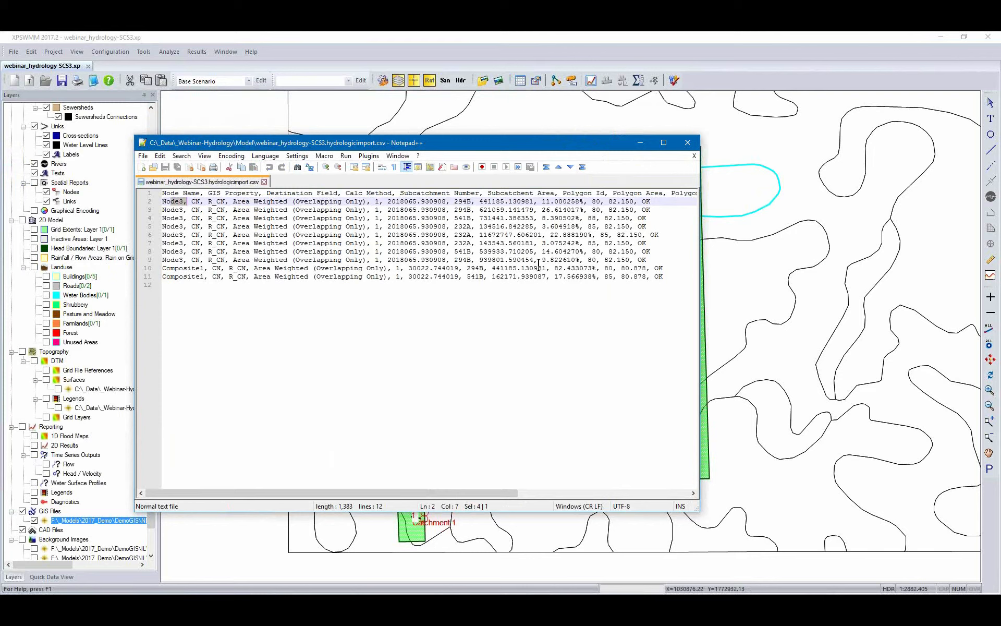
left_click_drag(478, 204, 505, 210)
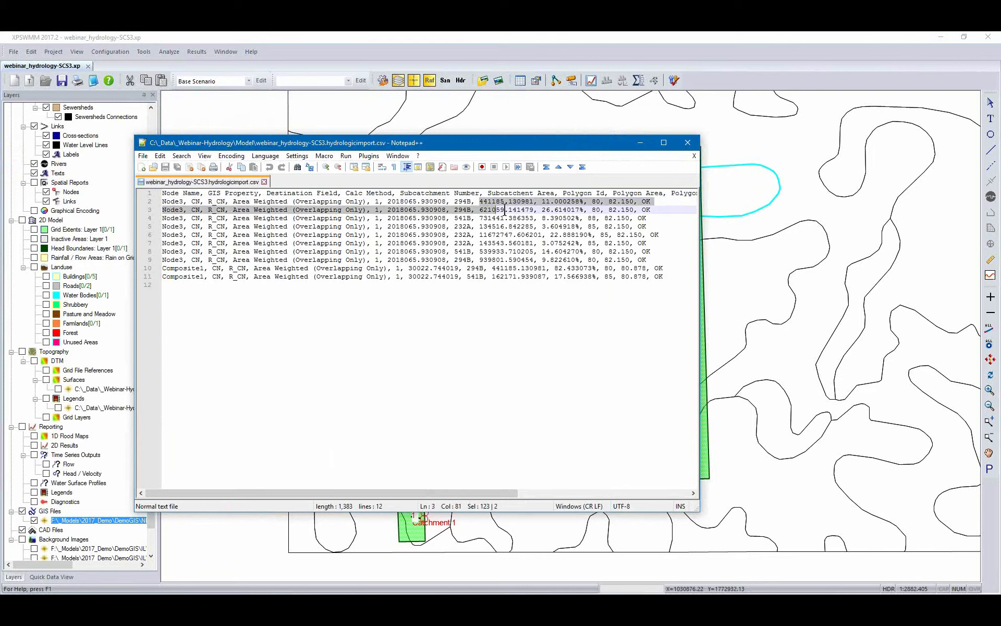
left_click(553, 221)
double_click(598, 201)
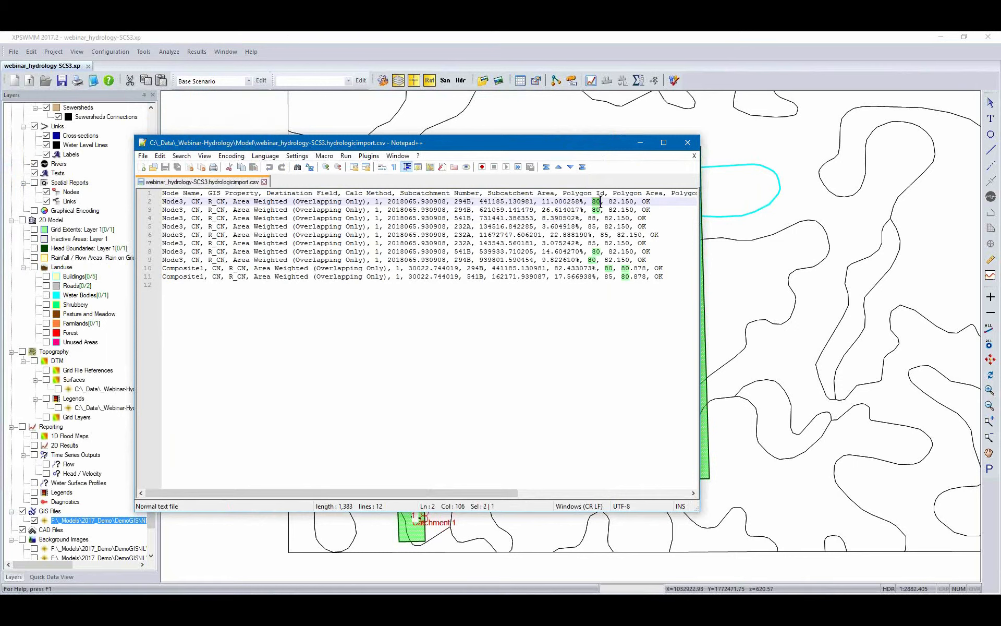
left_click(607, 252)
left_click_drag(605, 260, 628, 261)
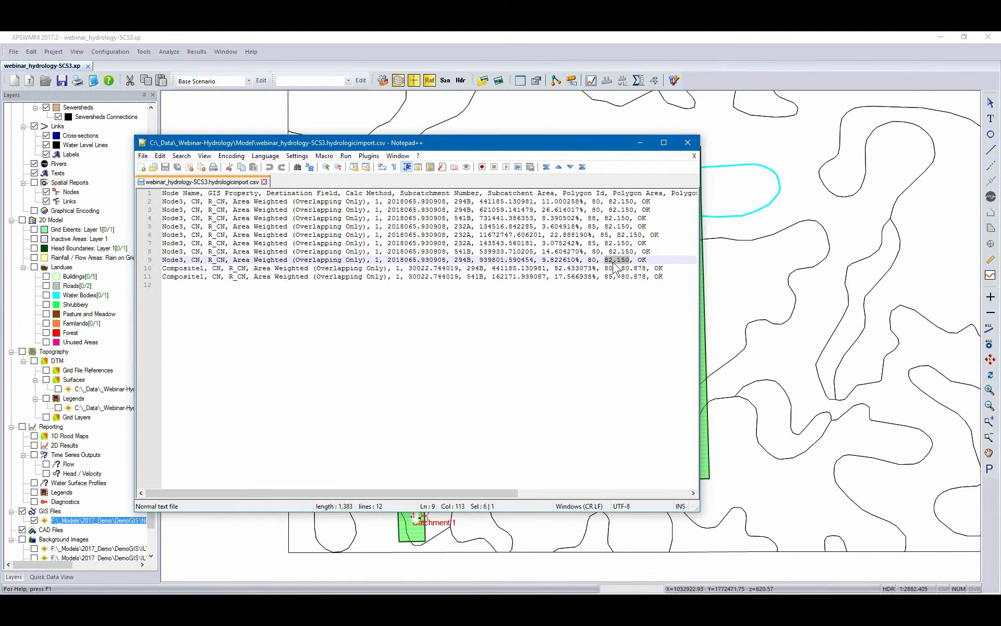
left_click(693, 140)
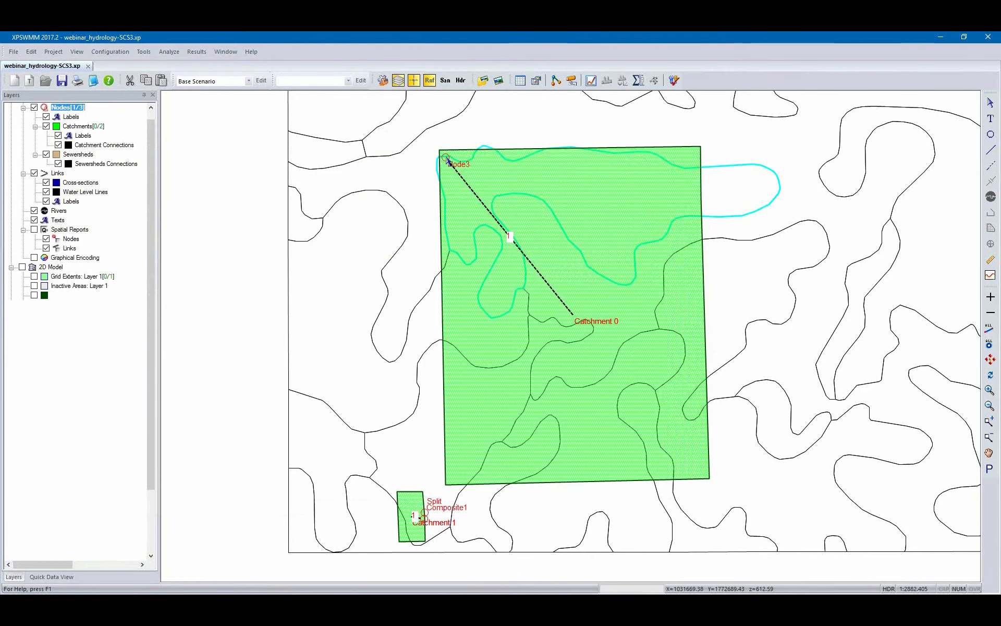
- Check the Pervious Area Curve Number in the SCS Hydrology settings of Node3's subcatchment 1
double_click(446, 158)
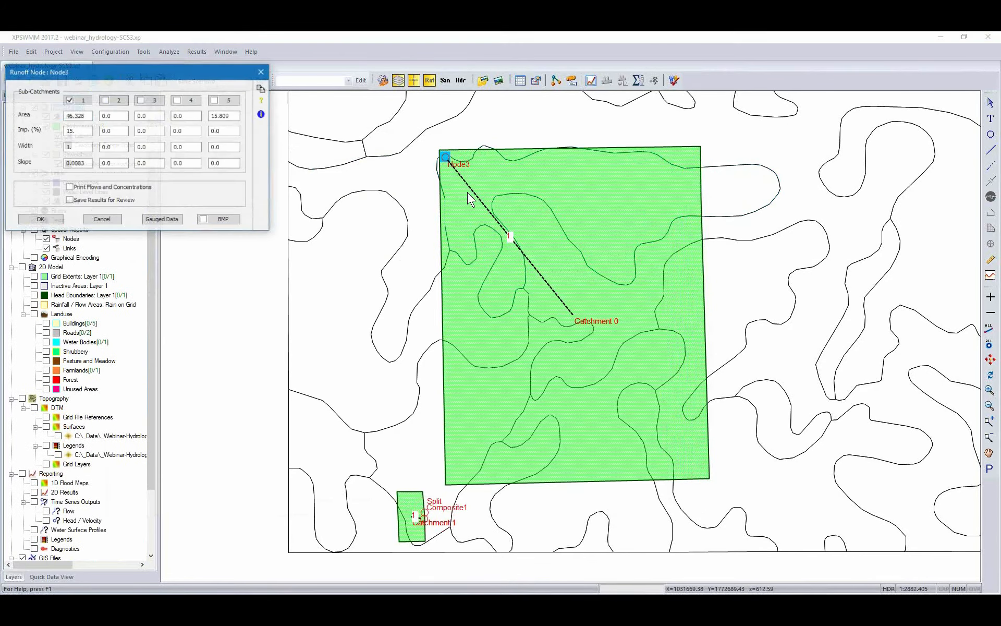
left_click(84, 100)
left_click(89, 174)
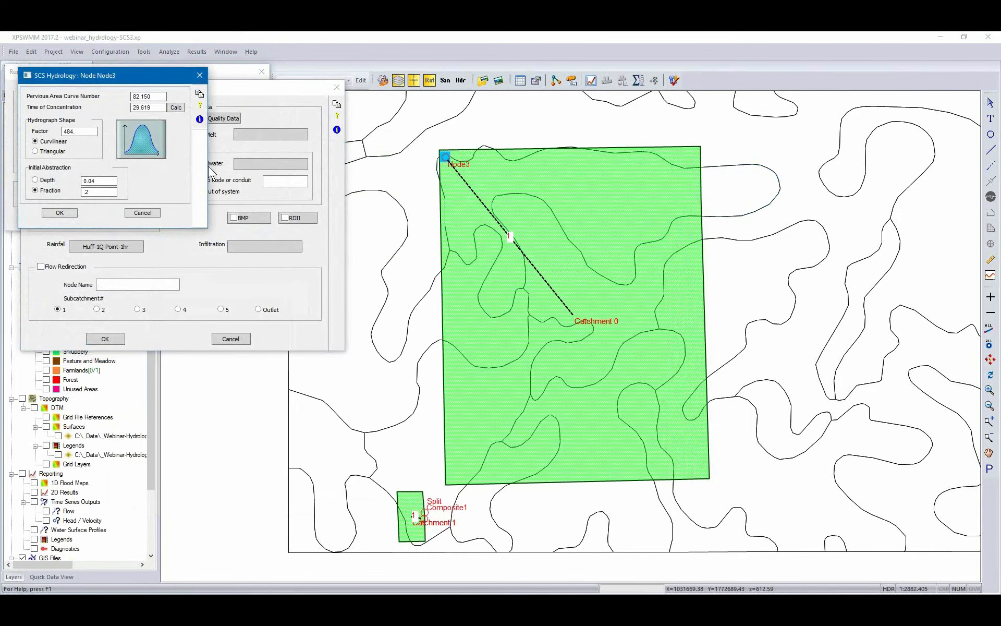
left_click_drag(139, 96, 241, 111)
left_click(61, 213)
left_click(61, 213)
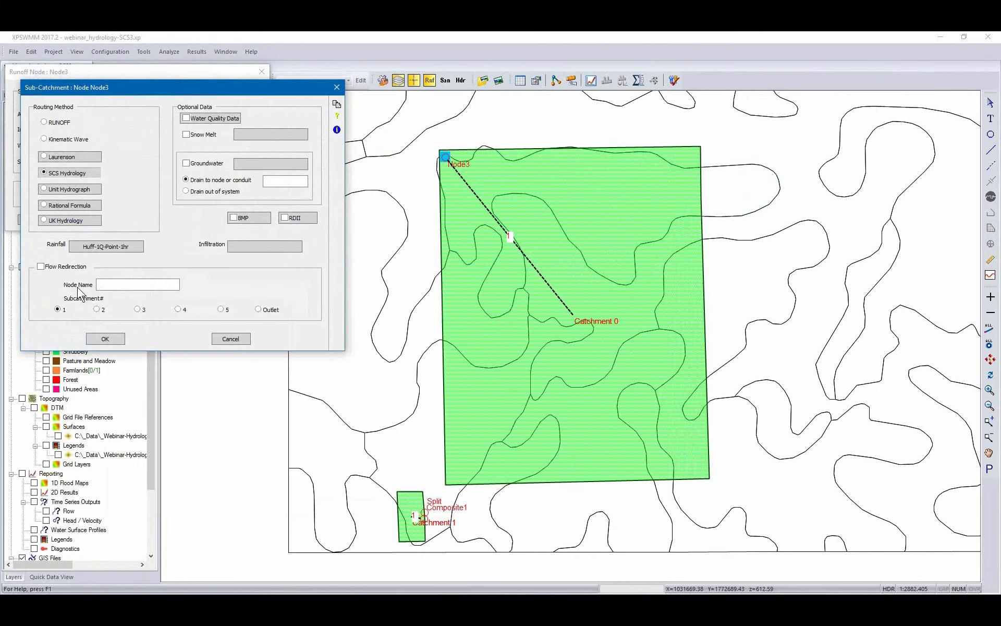
left_click(106, 340)
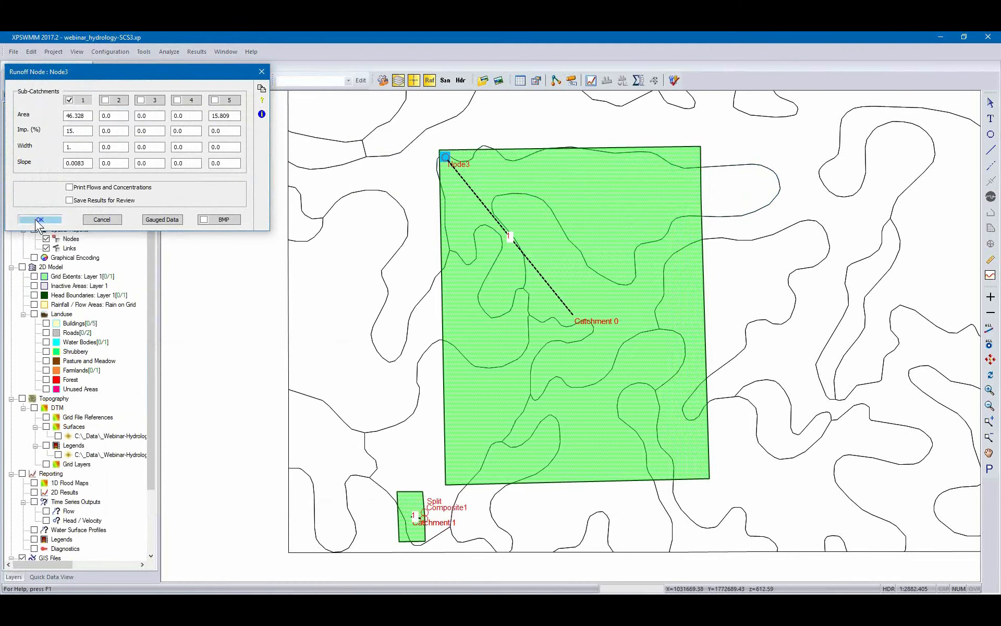
left_click(37, 219)
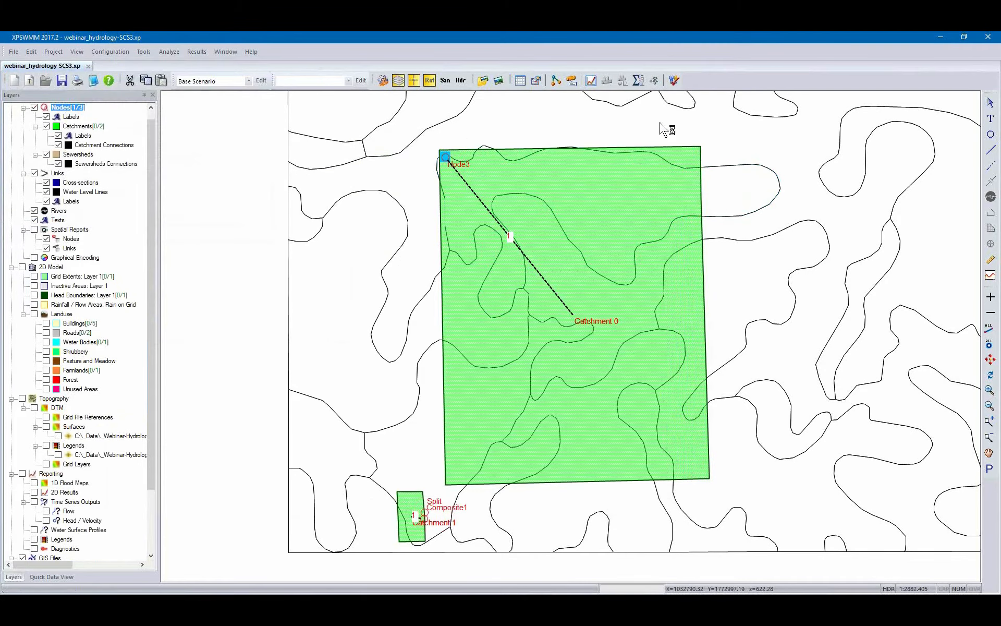
- Check in the mode properties that the current mode and the solve mode are RUNOFF
left_click(695, 139)
left_click(118, 51)
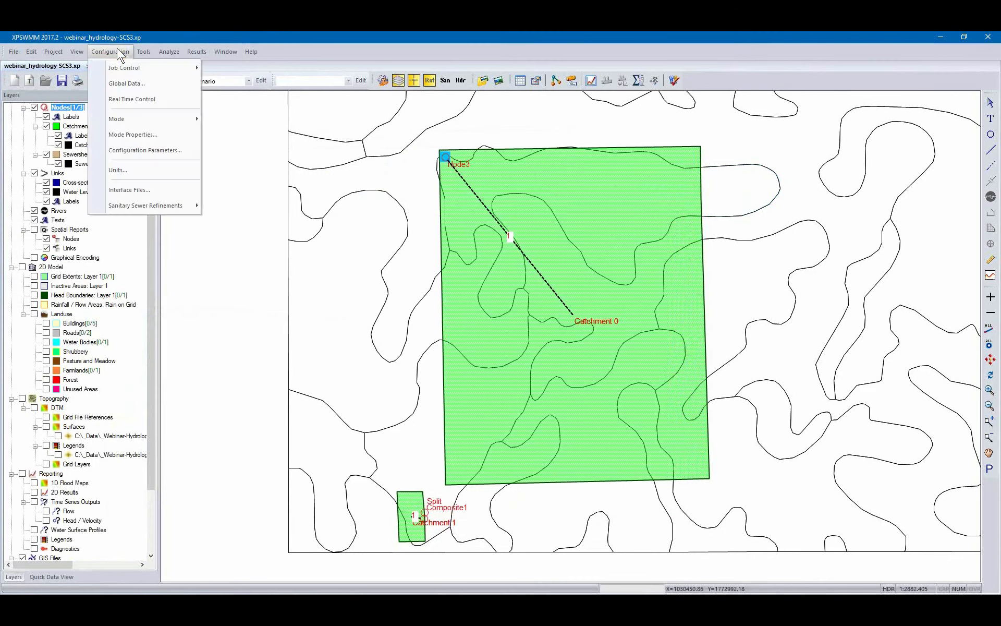
left_click(132, 135)
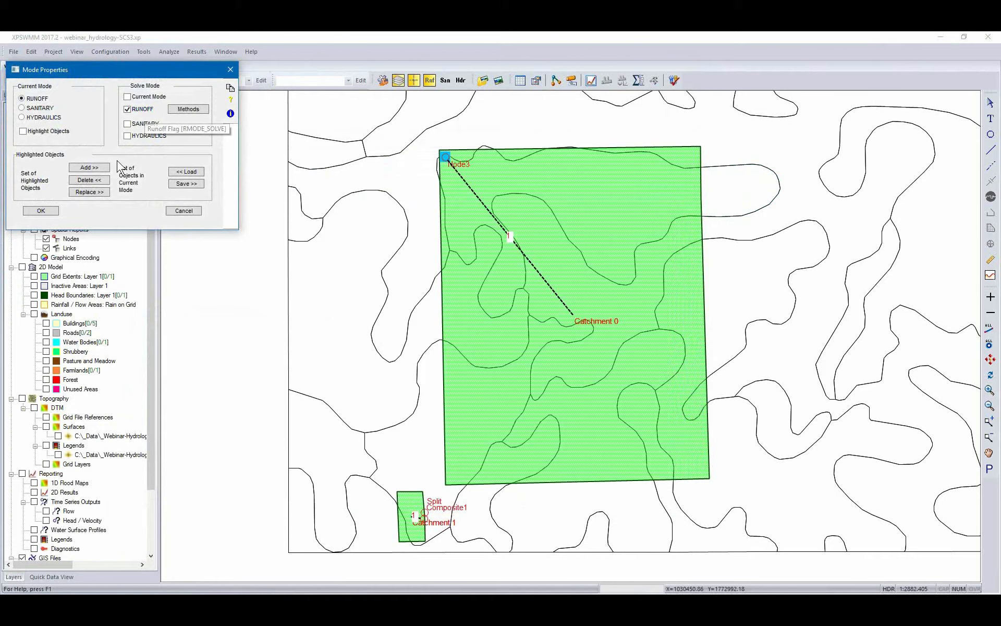
left_click(31, 209)
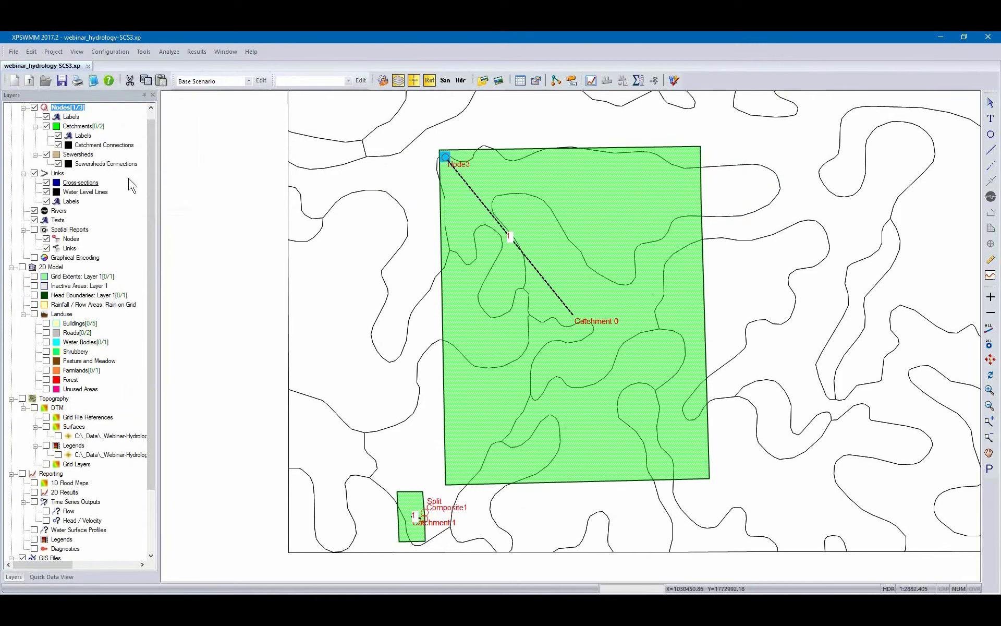
- Review Node3's runoff results graph with Infiltration added to the displayed hydrology rates
left_click(591, 80)
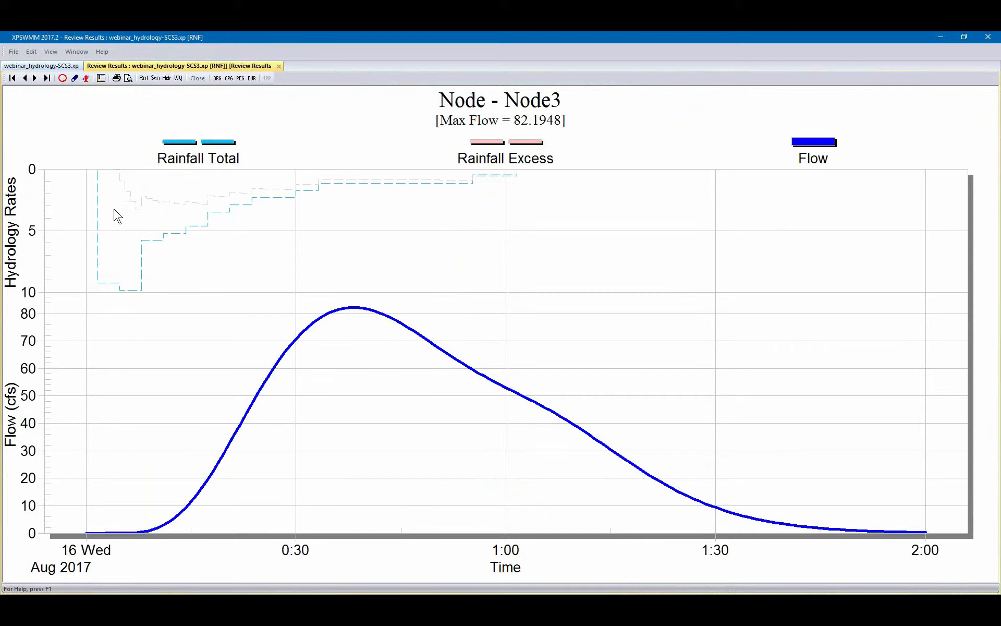
left_click(104, 81)
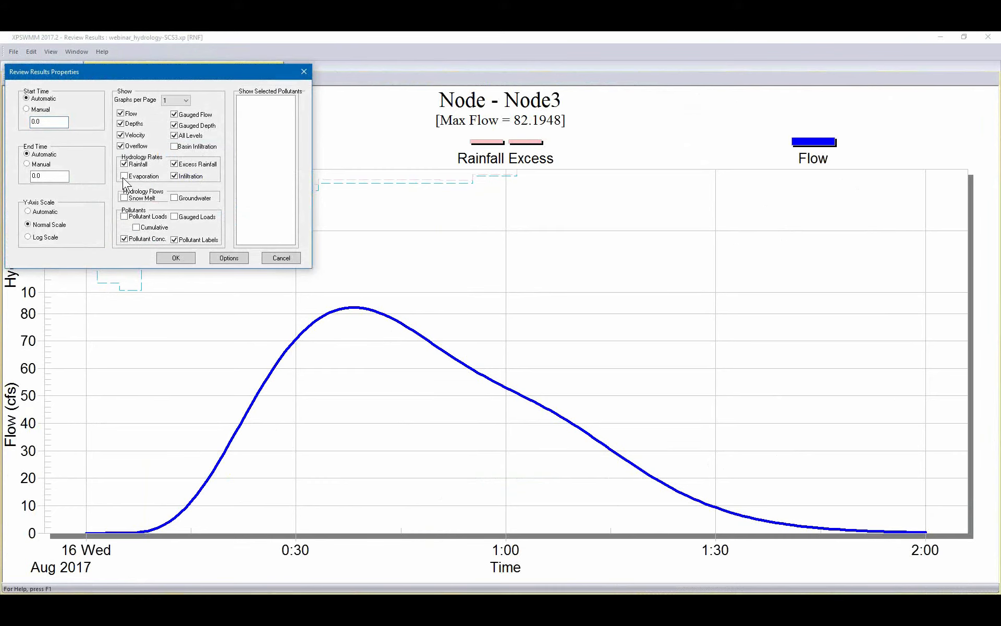
left_click(175, 258)
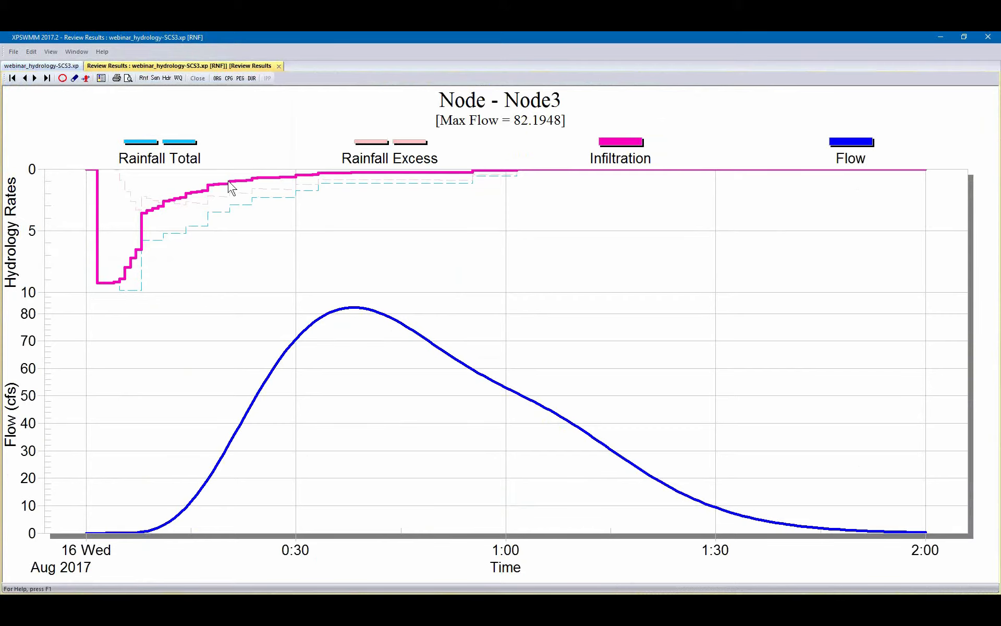
left_click(198, 78)
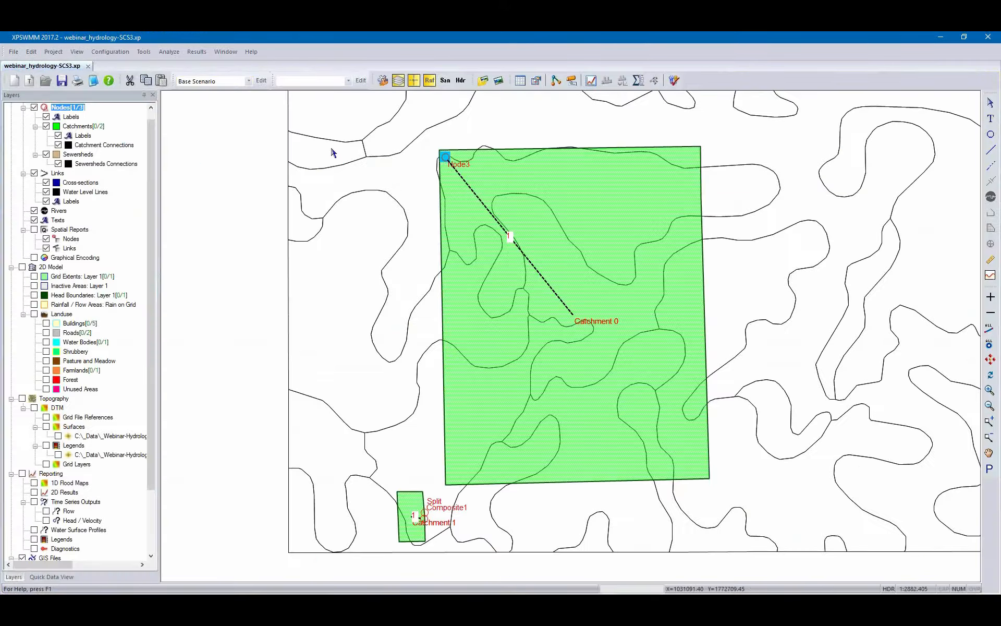
- Review the Global Storms list with its Huff 1st Quartile rainfalls and multipliers
left_click(361, 80)
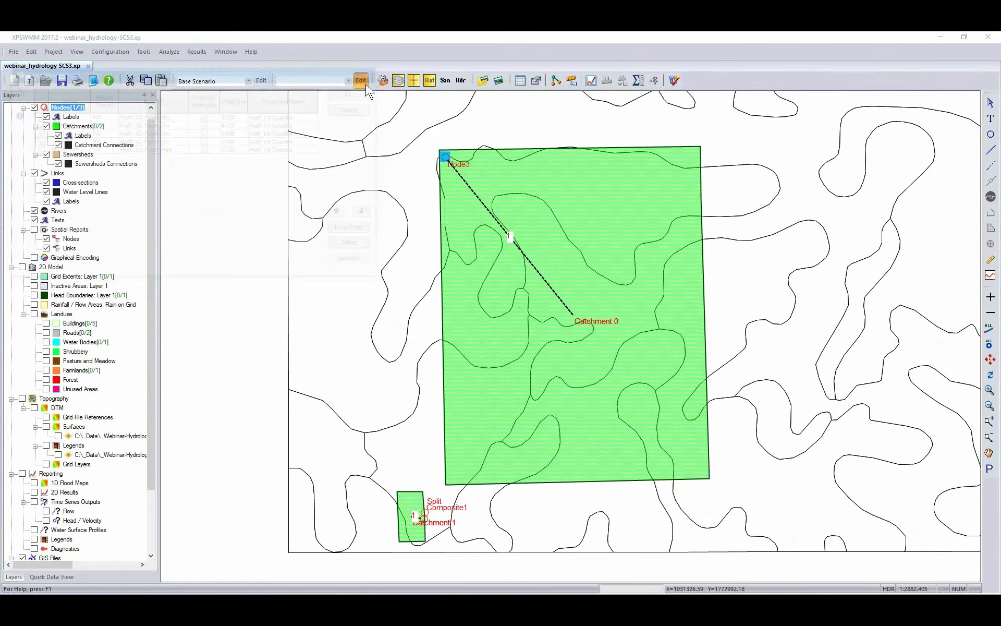
left_click_drag(284, 78, 452, 133)
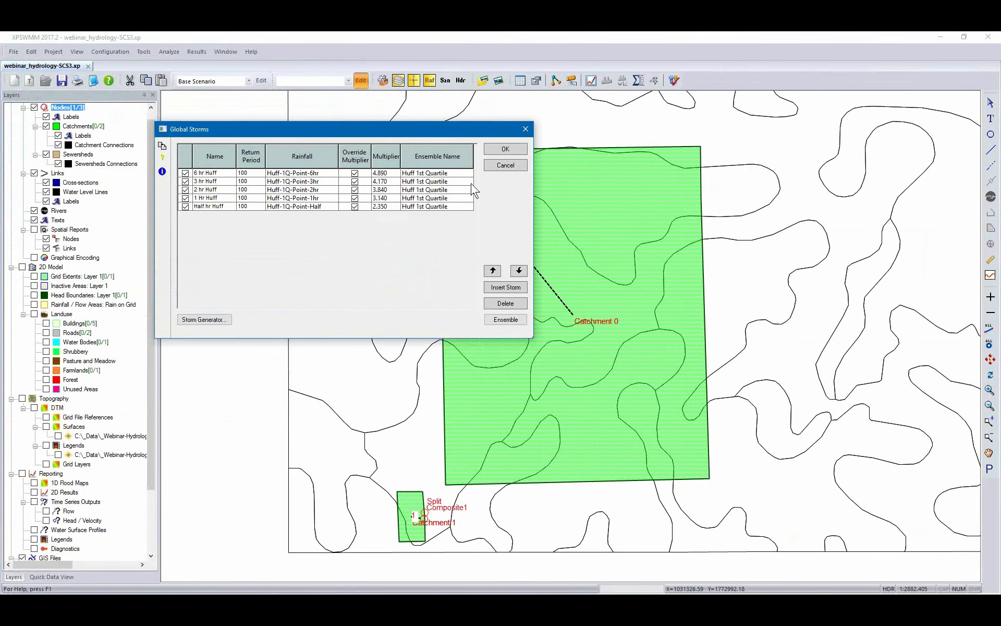
left_click(504, 149)
- Enable Global Storms in the Runoff job control, keeping the existing storm list
left_click(110, 52)
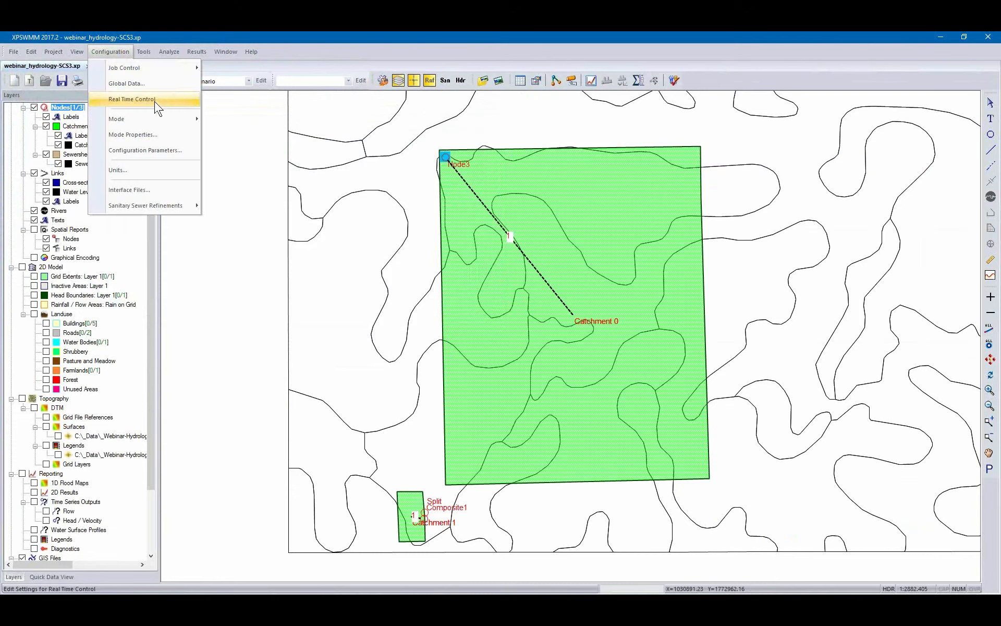
mouse_move(156, 73)
left_click(249, 69)
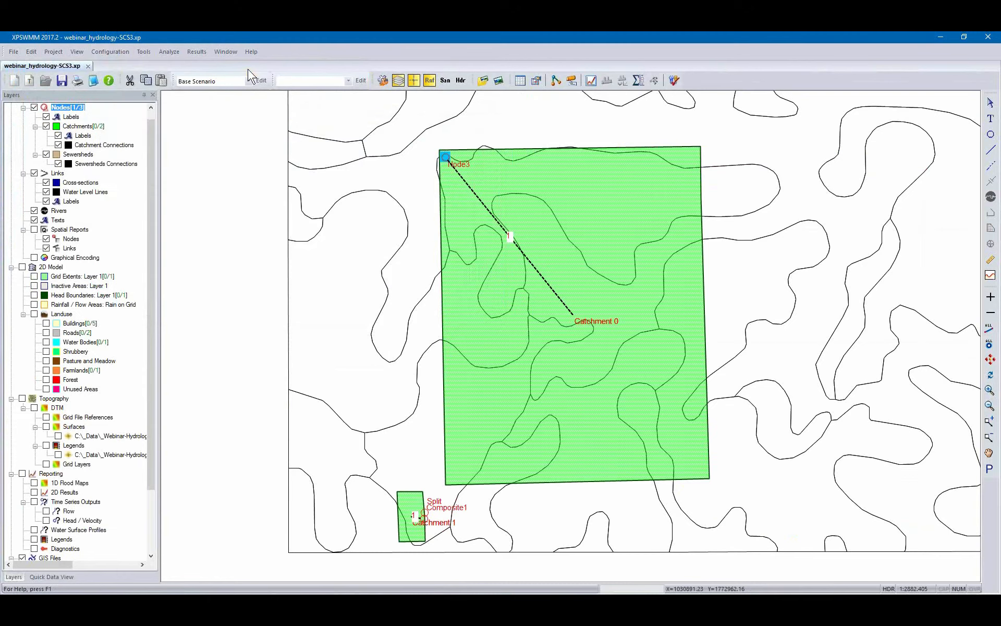
left_click(47, 181)
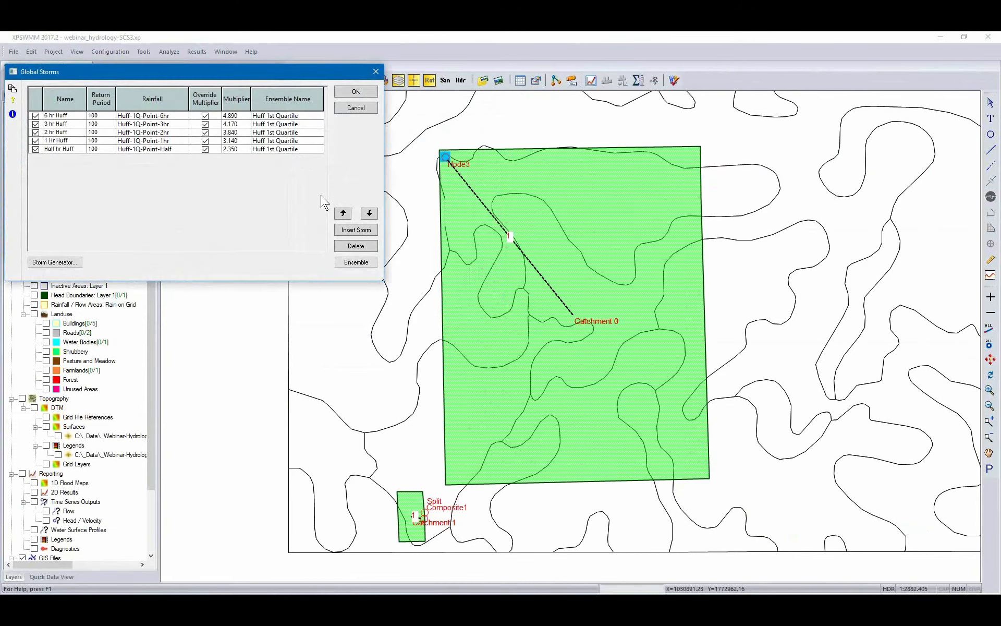
left_click(350, 93)
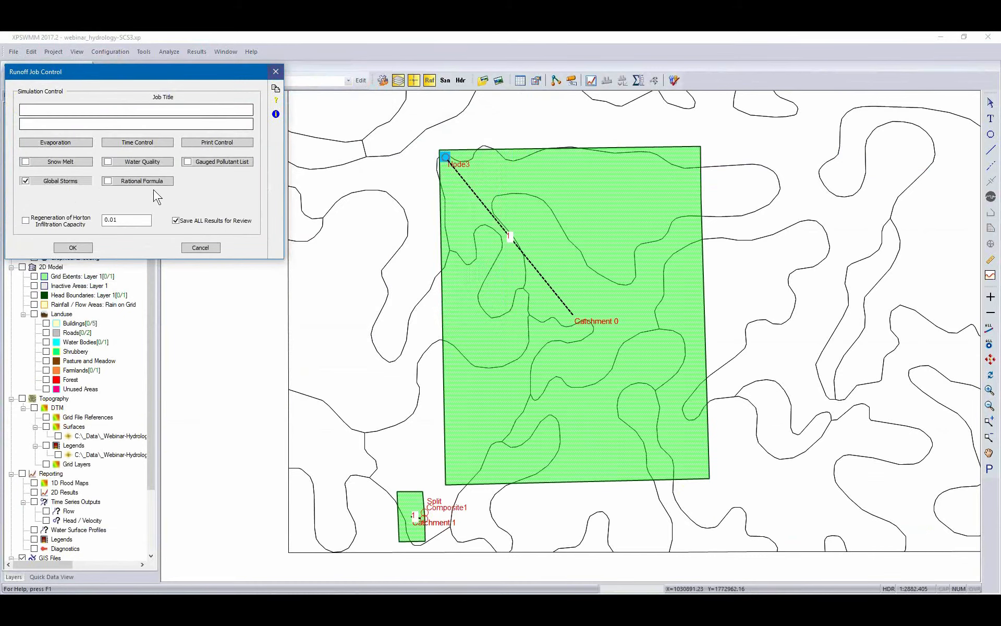
left_click(73, 247)
- Solve the model for all global storms and dismiss the error log and solver windows
left_click(169, 52)
mouse_move(189, 52)
left_click(186, 83)
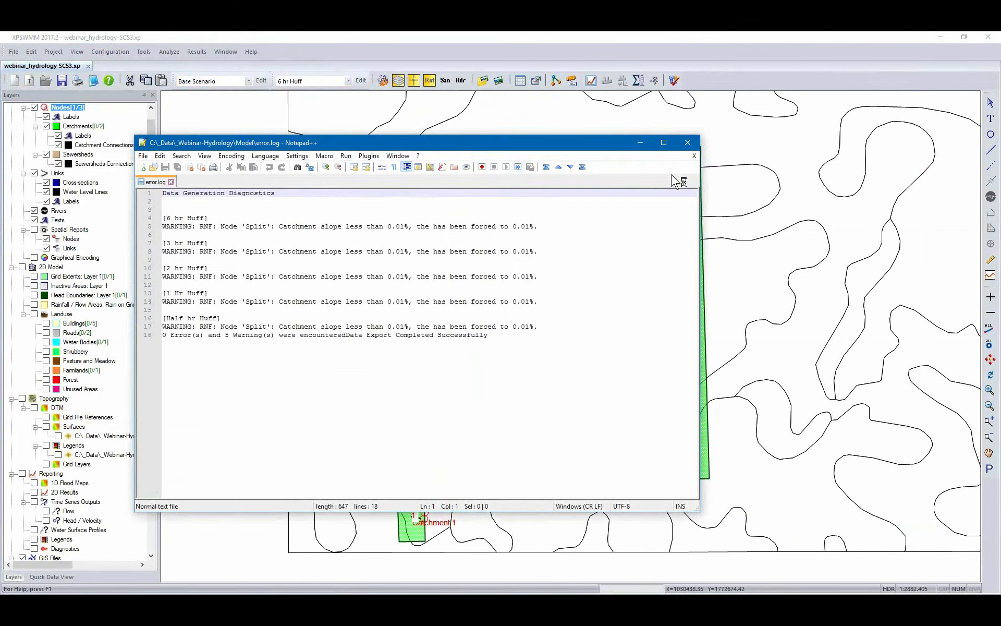
left_click(685, 145)
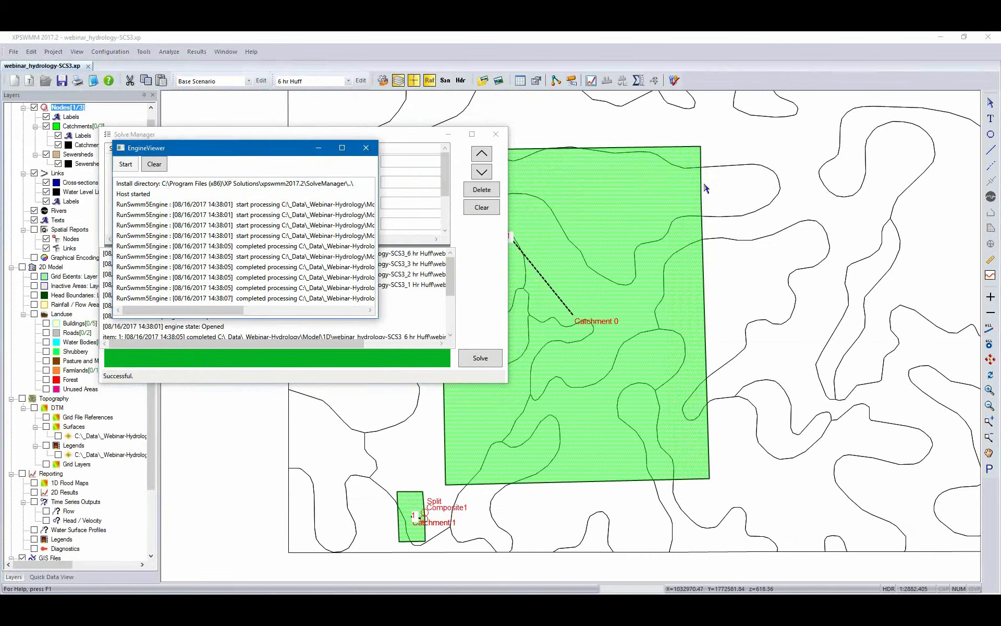
left_click(375, 149)
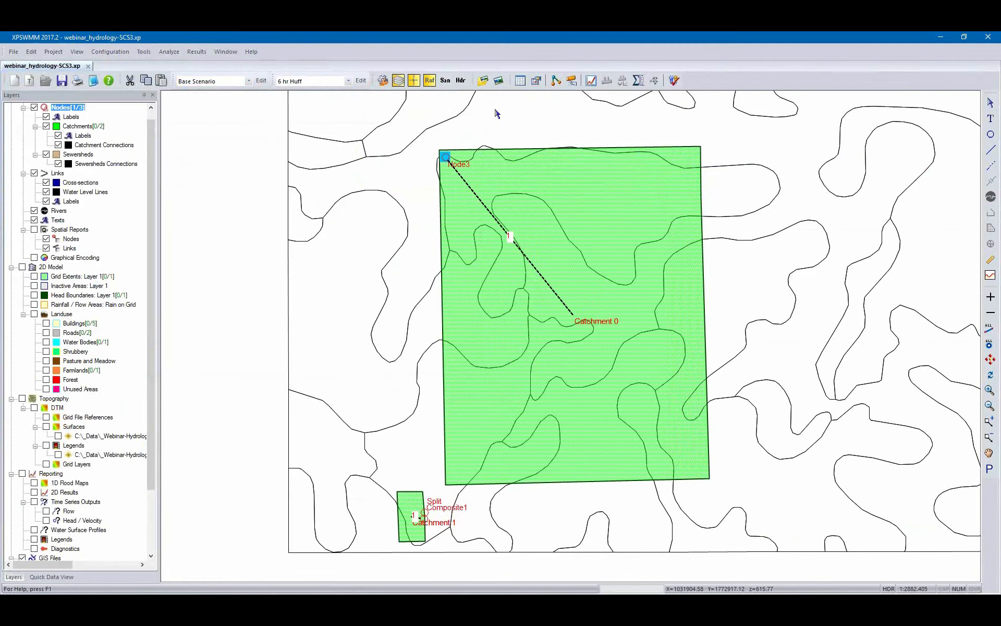
- Review Node3's flow hydrographs for all storms and look at the graph's display properties without changing them
left_click(444, 159)
left_click(591, 81)
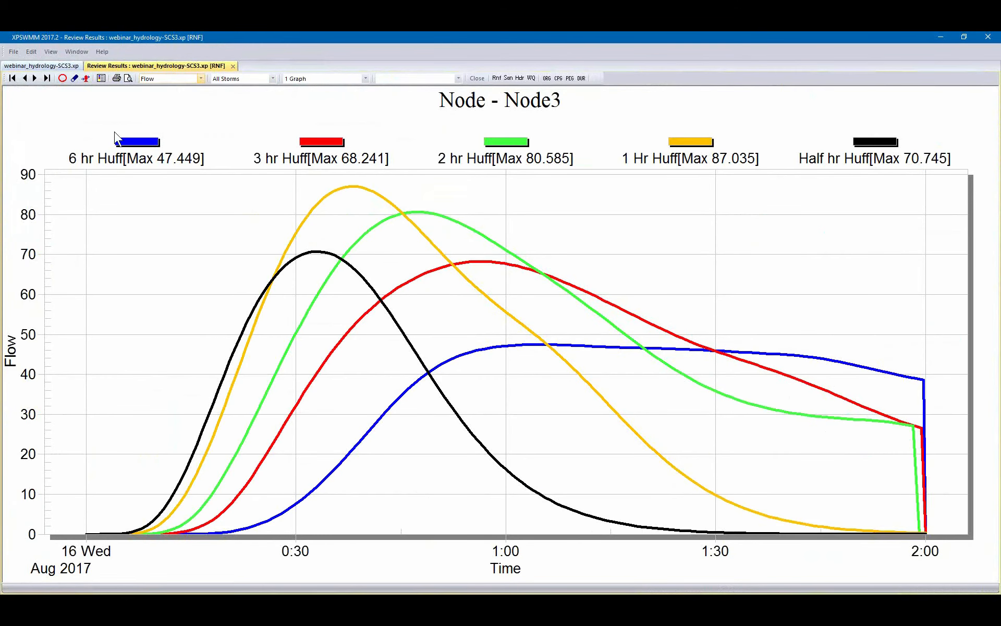
left_click(101, 78)
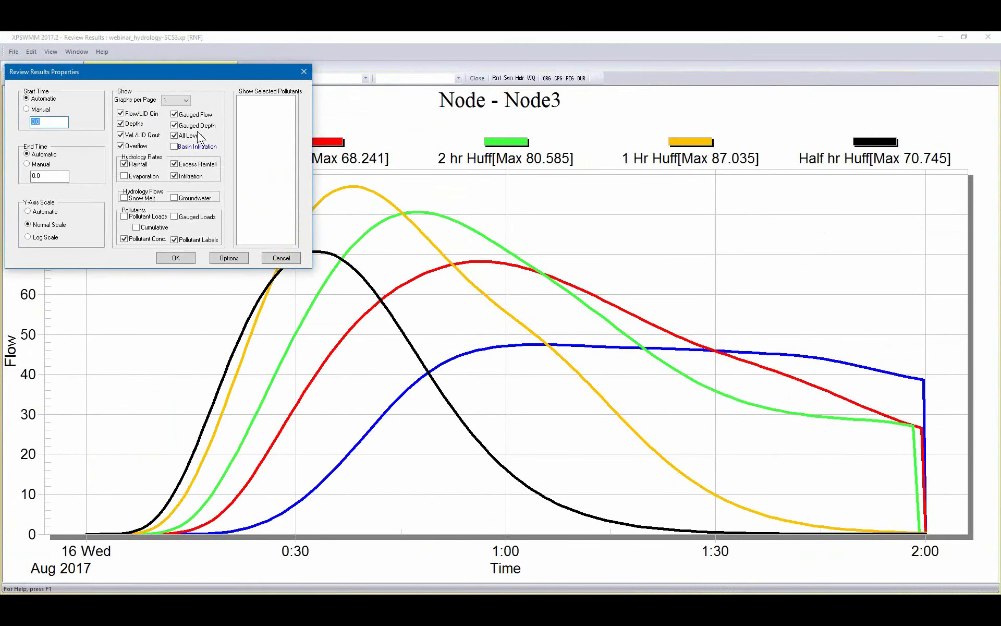
left_click(297, 261)
left_click(283, 259)
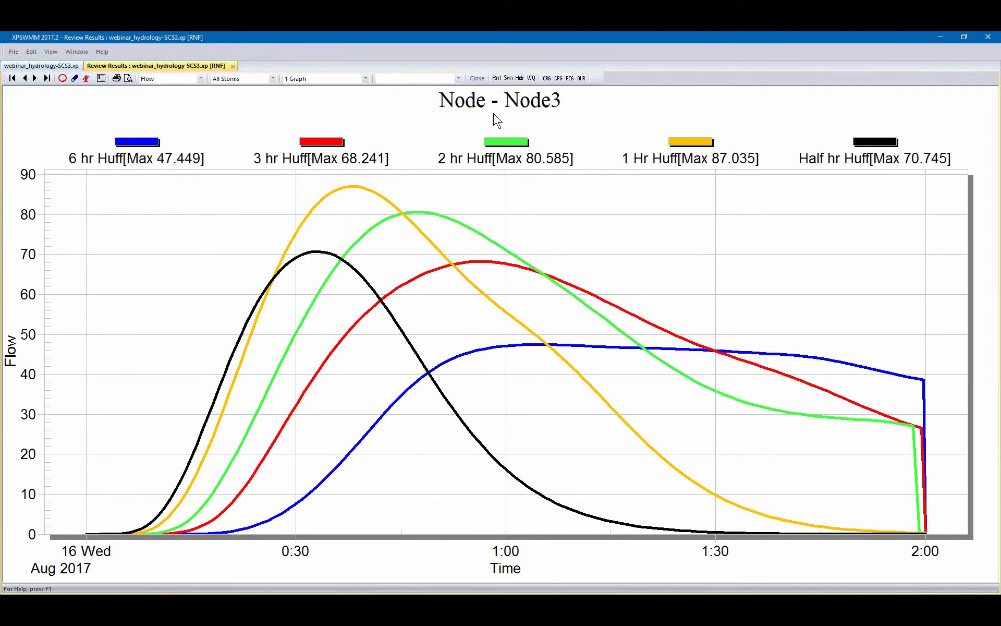
left_click(476, 78)
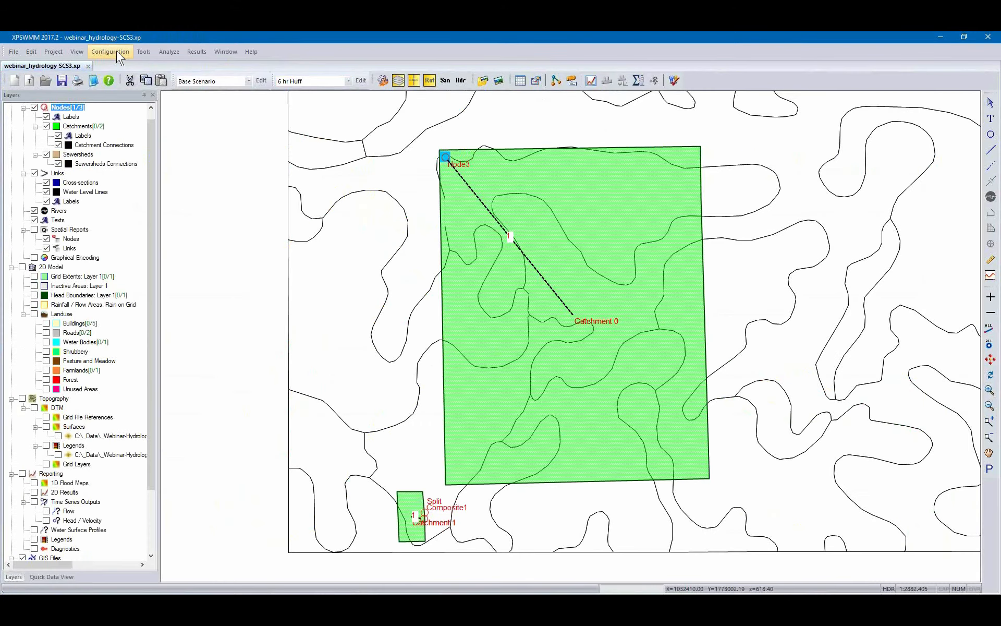
- Disable Global Storms in the Runoff job control
left_click(111, 51)
mouse_move(119, 68)
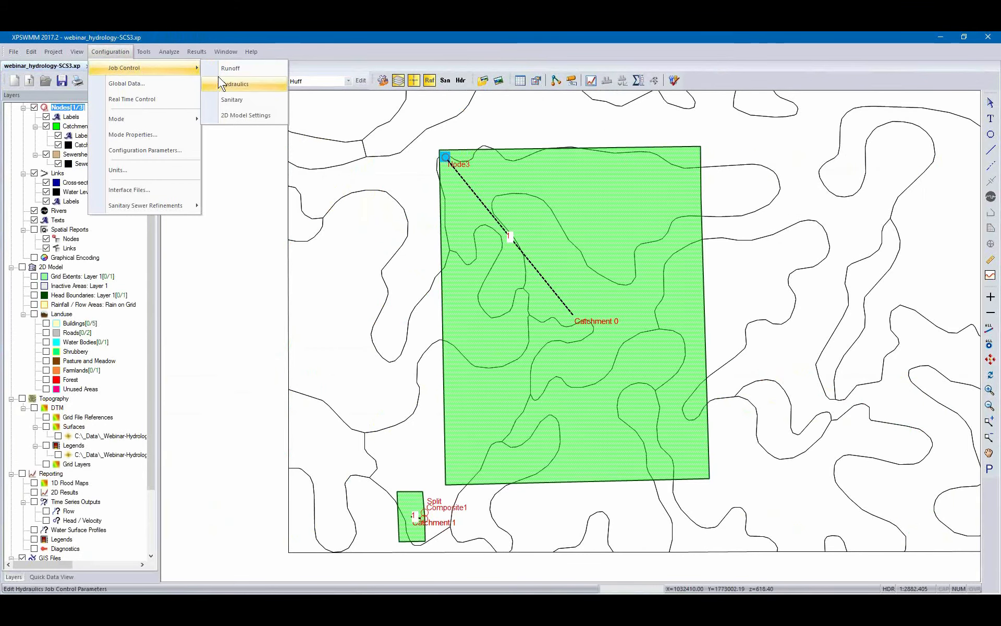
left_click(233, 72)
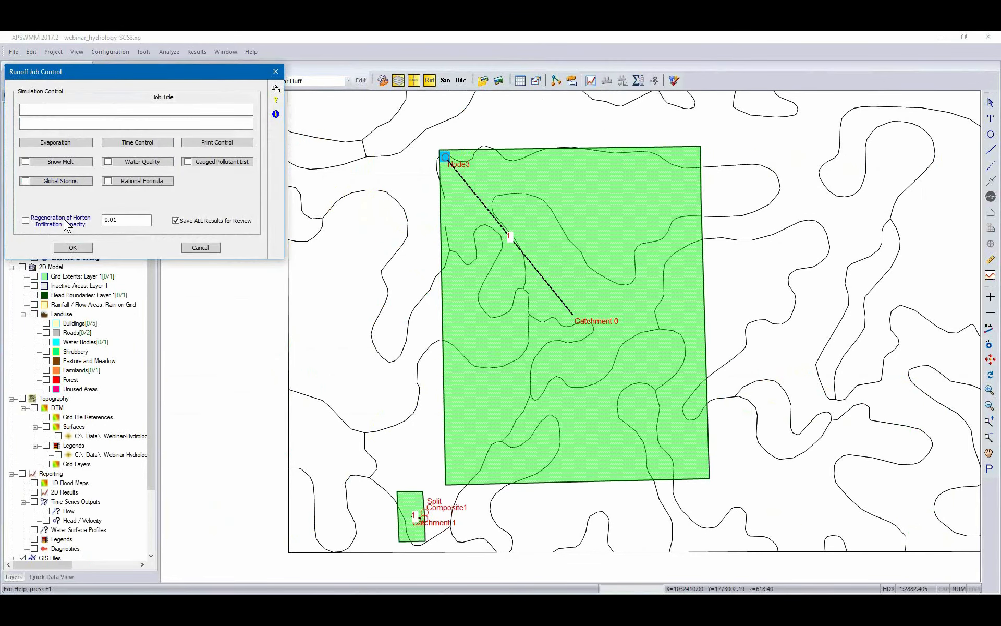
left_click(71, 248)
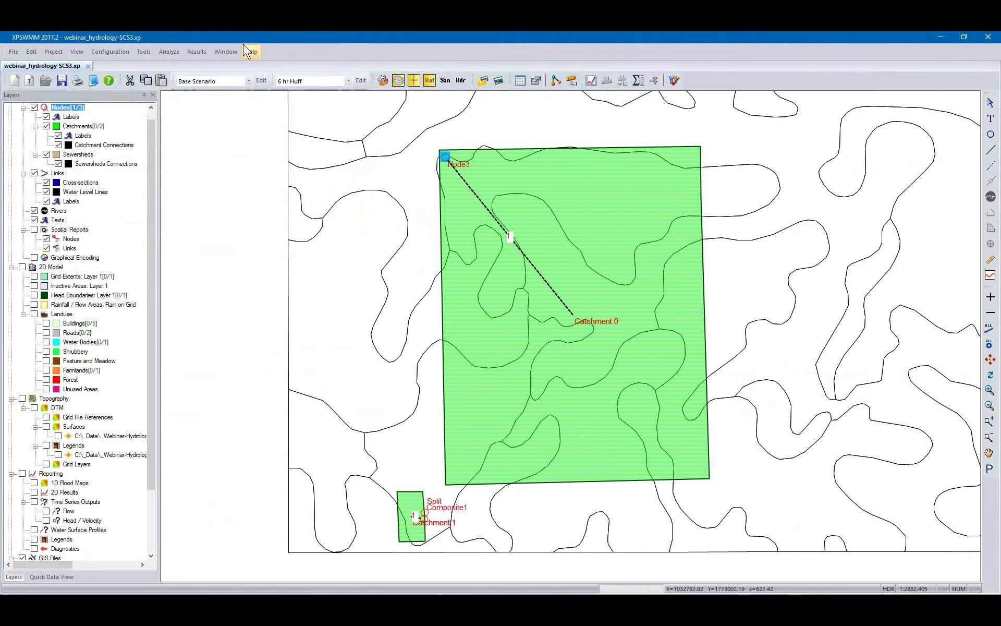
- Solve the model with Global Storms disabled and close the error log
left_click(196, 52)
mouse_move(168, 51)
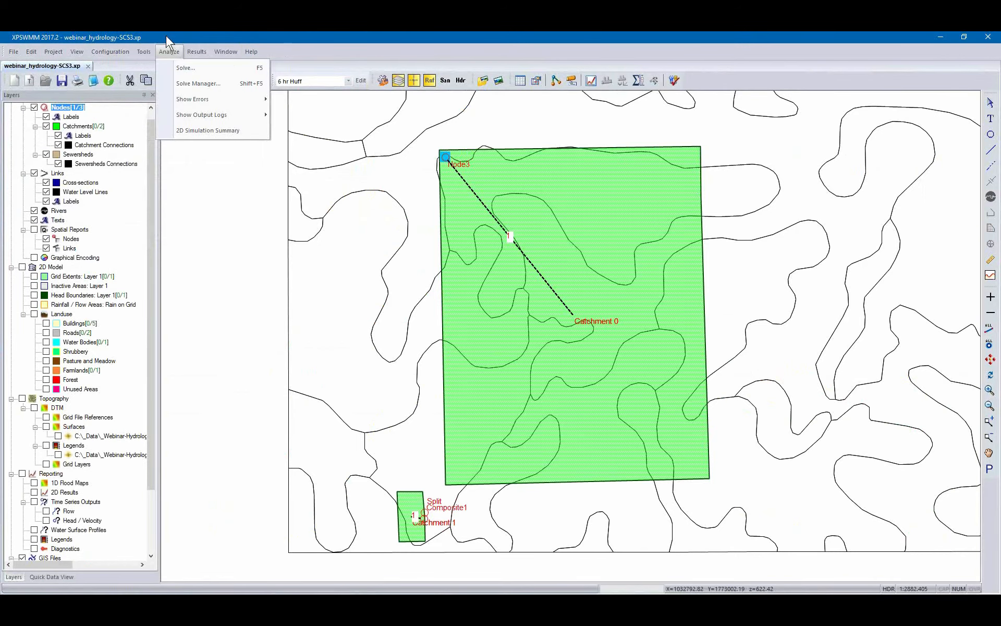
left_click(192, 83)
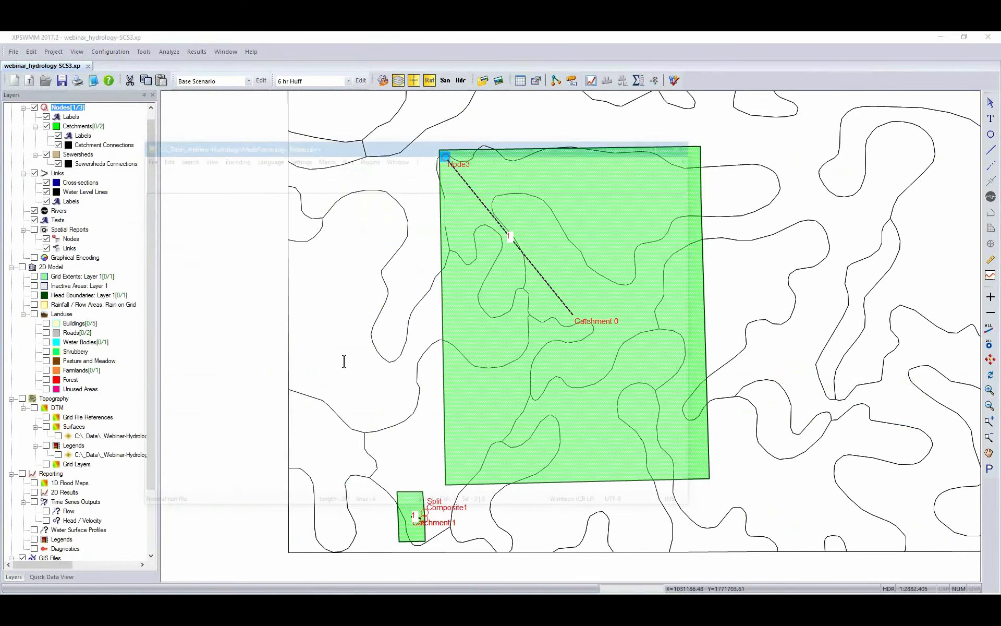
left_click(285, 537)
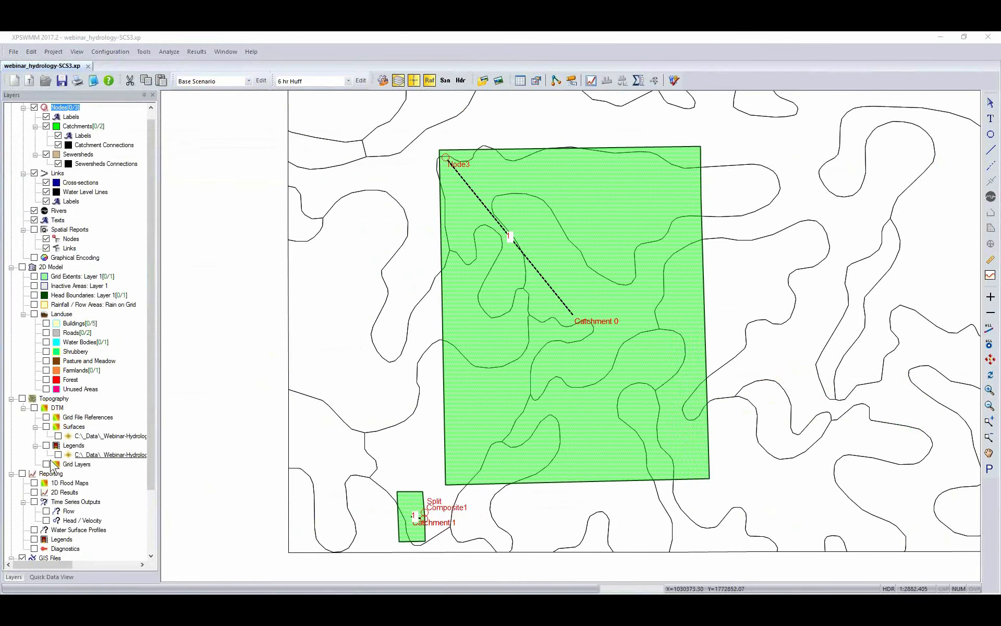
- Turn on the background aerial images and restore the saved view of the small Catchment 1 area
scroll(81, 471, "down", 3)
left_click(21, 511)
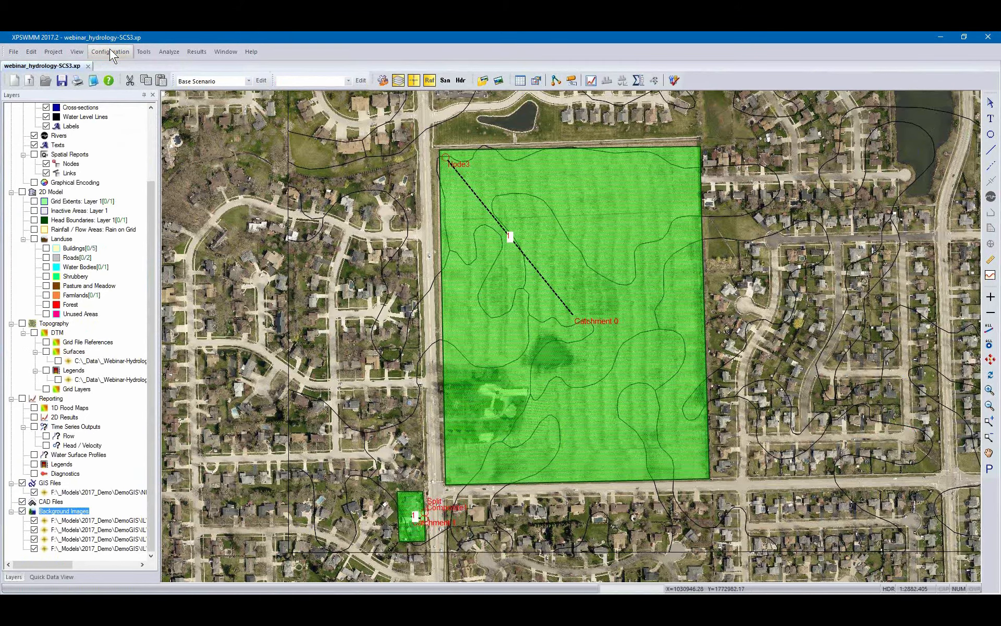
left_click(110, 50)
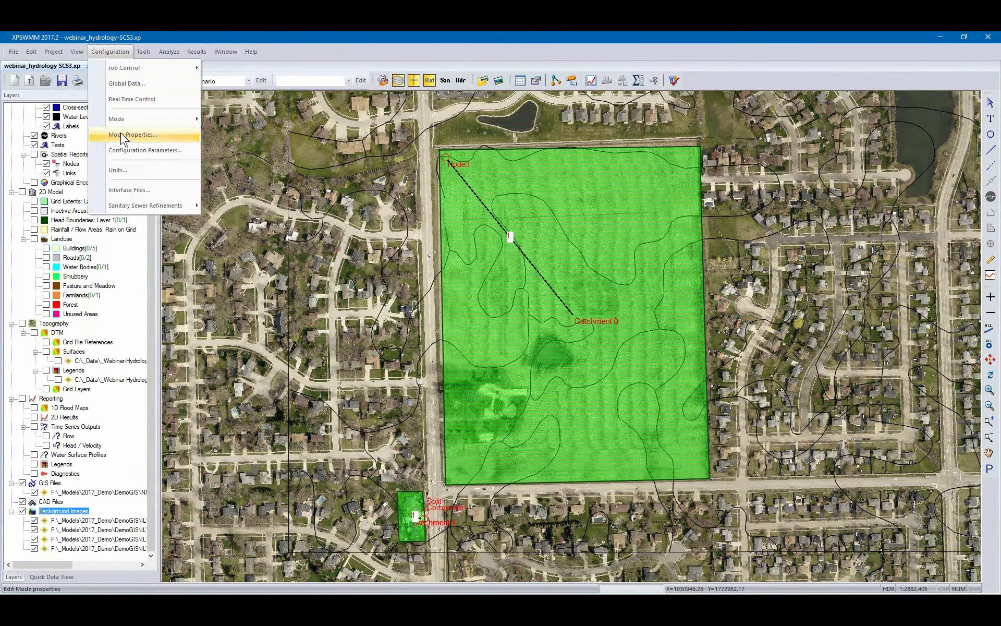
mouse_move(156, 45)
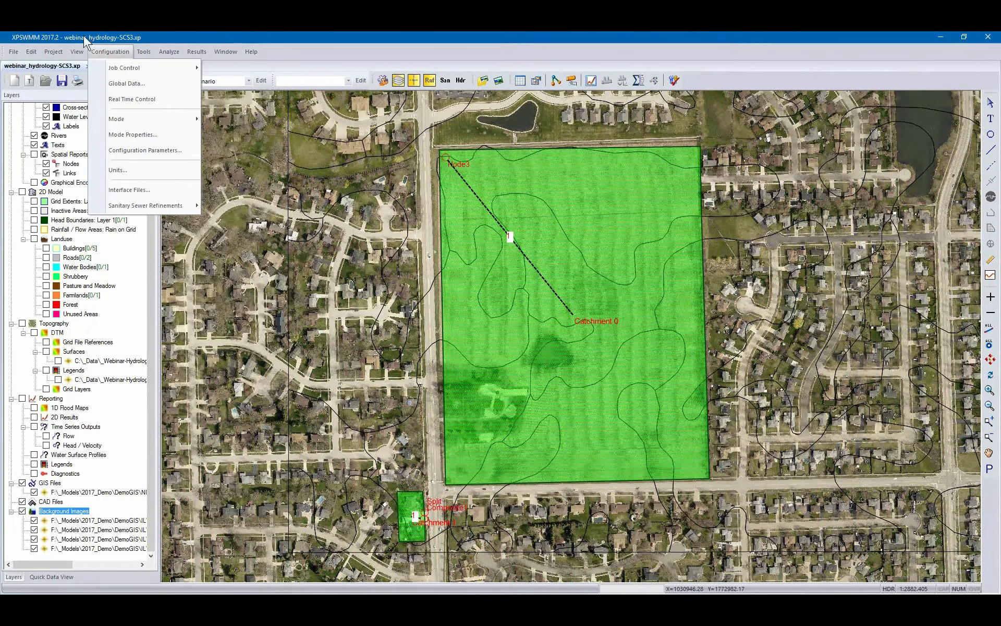
mouse_move(77, 51)
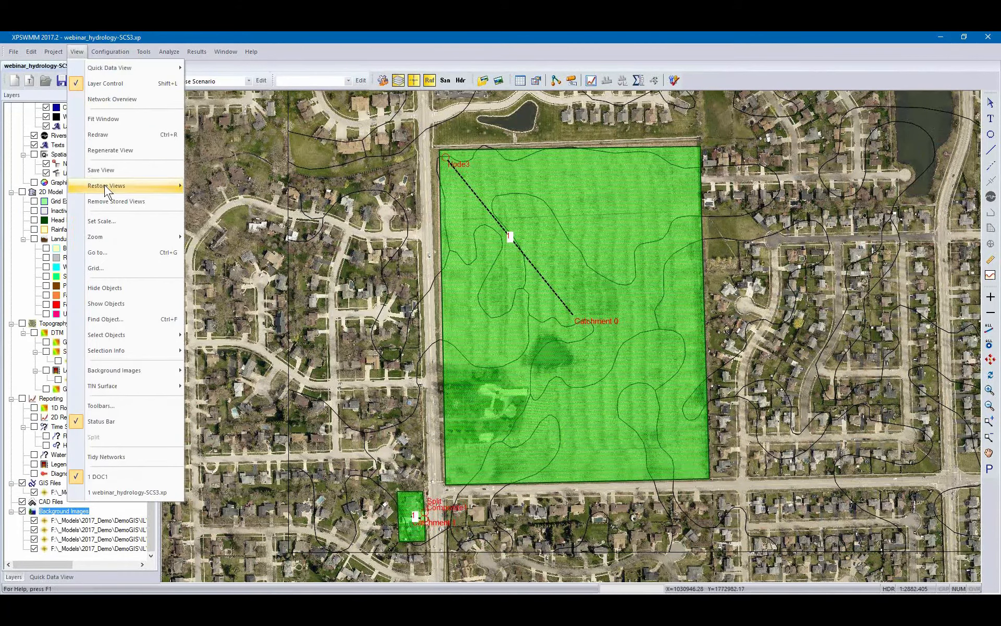
mouse_move(107, 187)
left_click(220, 217)
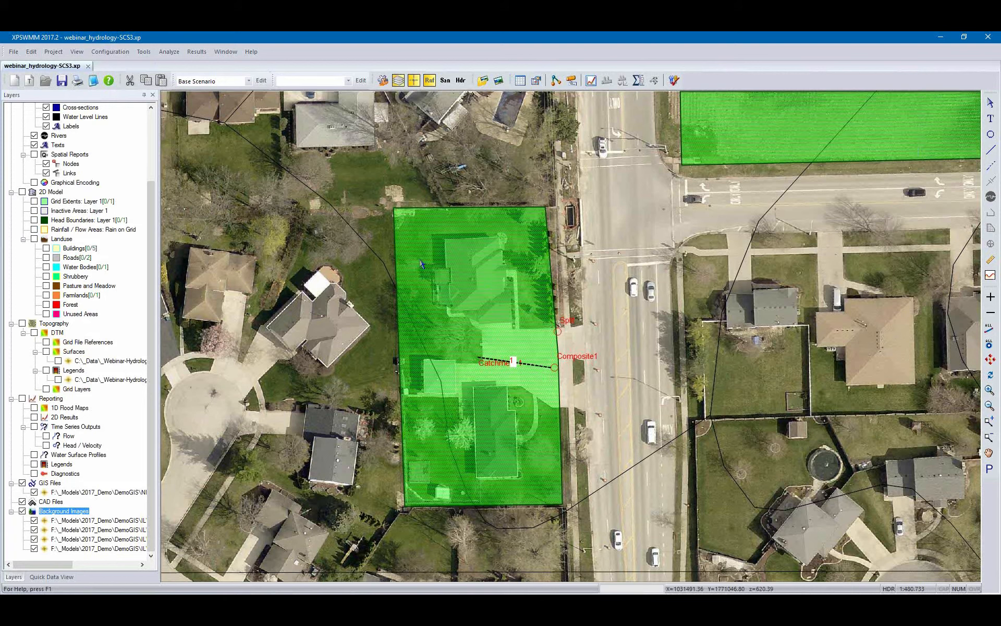
- Review node Composite1's area and impervious percentage, plus sub-catchment 1's SCS curve number and time of concentration, without changing them
double_click(549, 363)
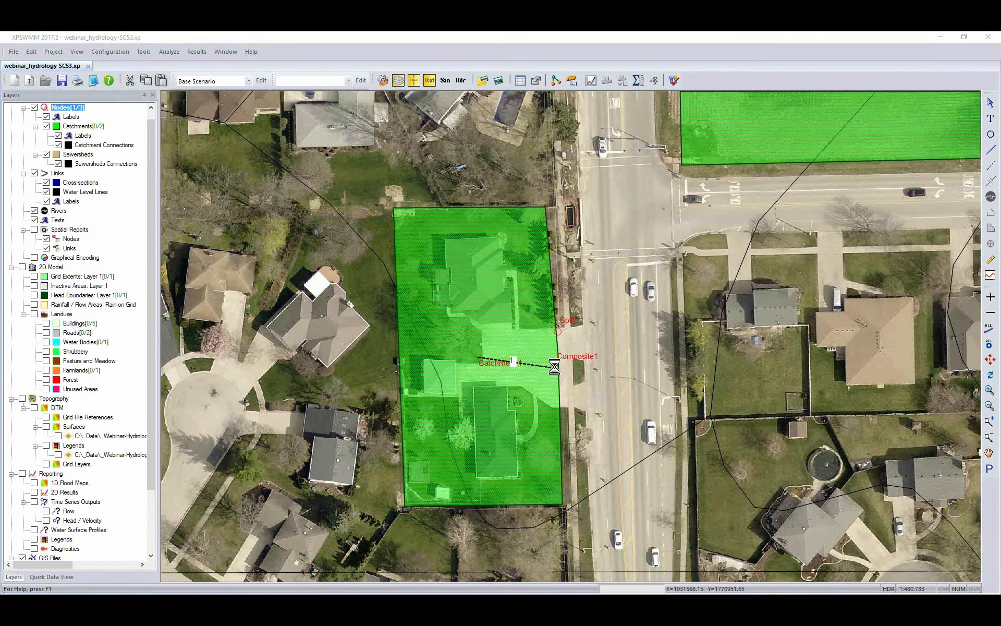
left_click(81, 115)
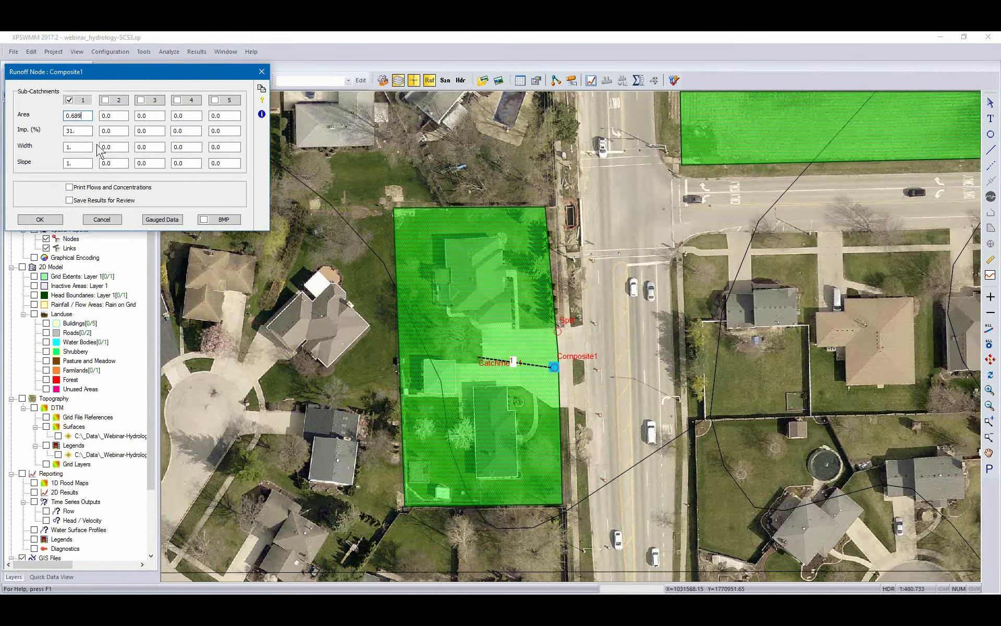
left_click(83, 131)
left_click(81, 100)
left_click(67, 172)
left_click(157, 98)
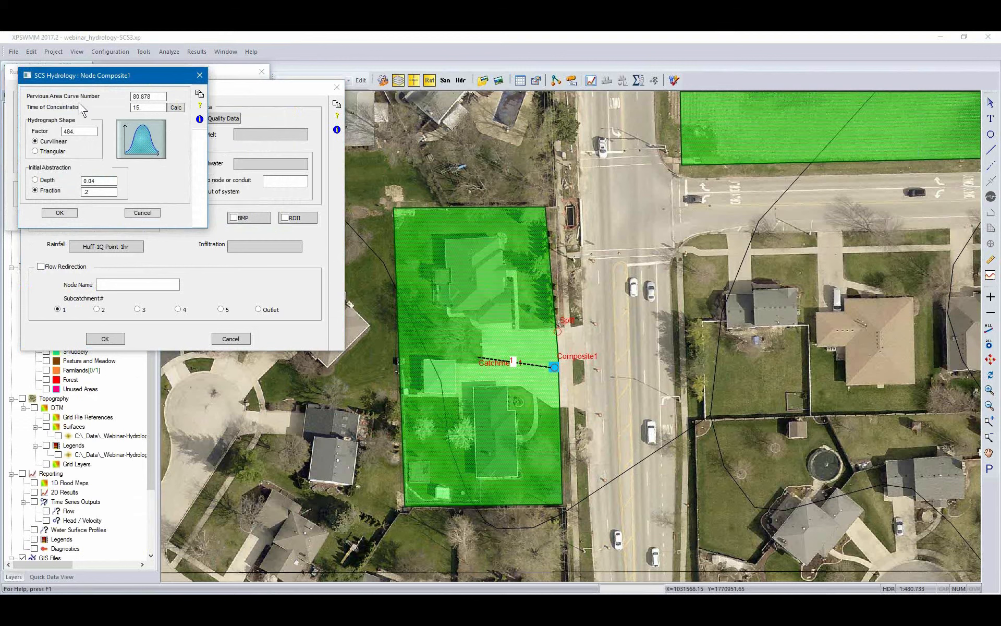
left_click_drag(115, 79, 237, 142)
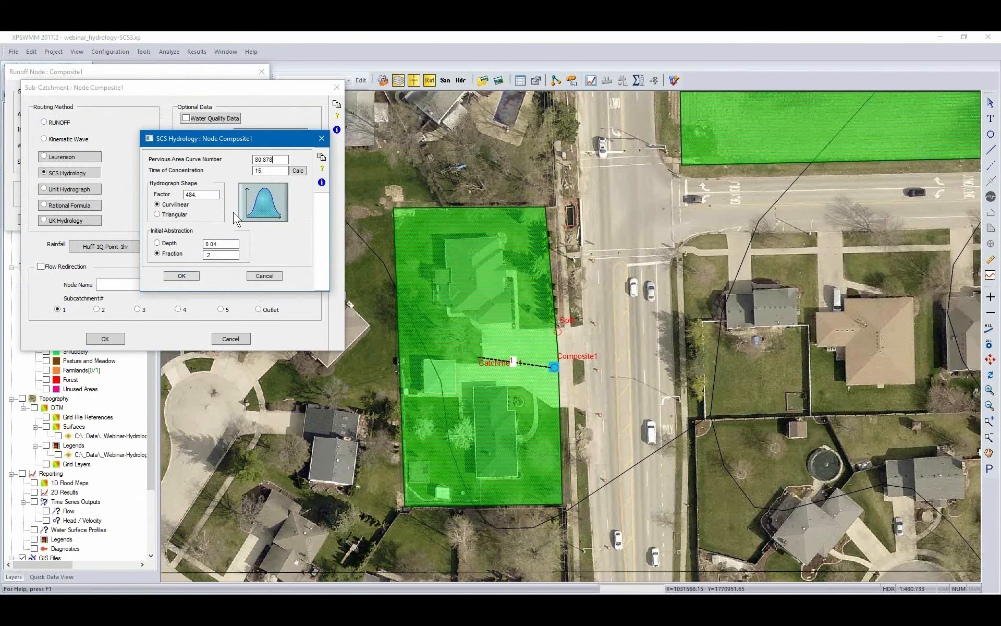
left_click_drag(272, 158, 233, 159)
left_click(179, 276)
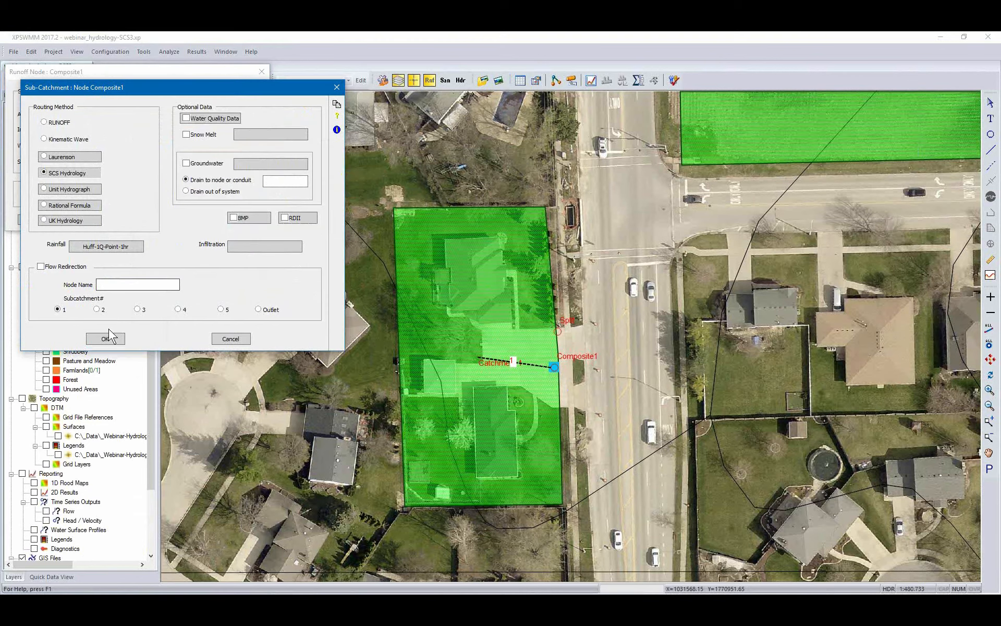
left_click(105, 338)
left_click(40, 219)
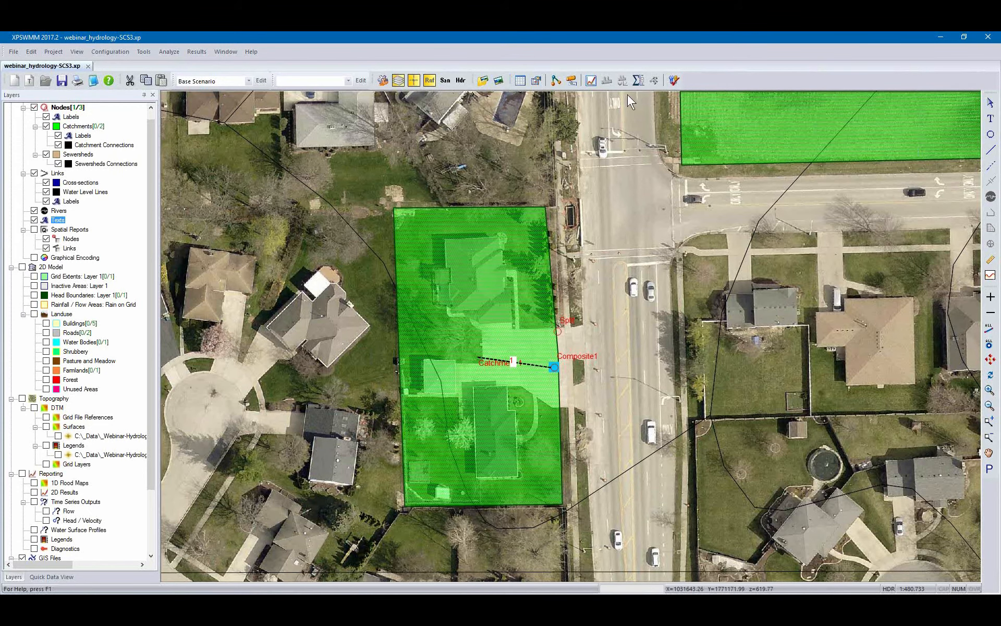
- Review node Composite1's runoff results graph with the Infiltration curve hidden, and close the results view
left_click(592, 80)
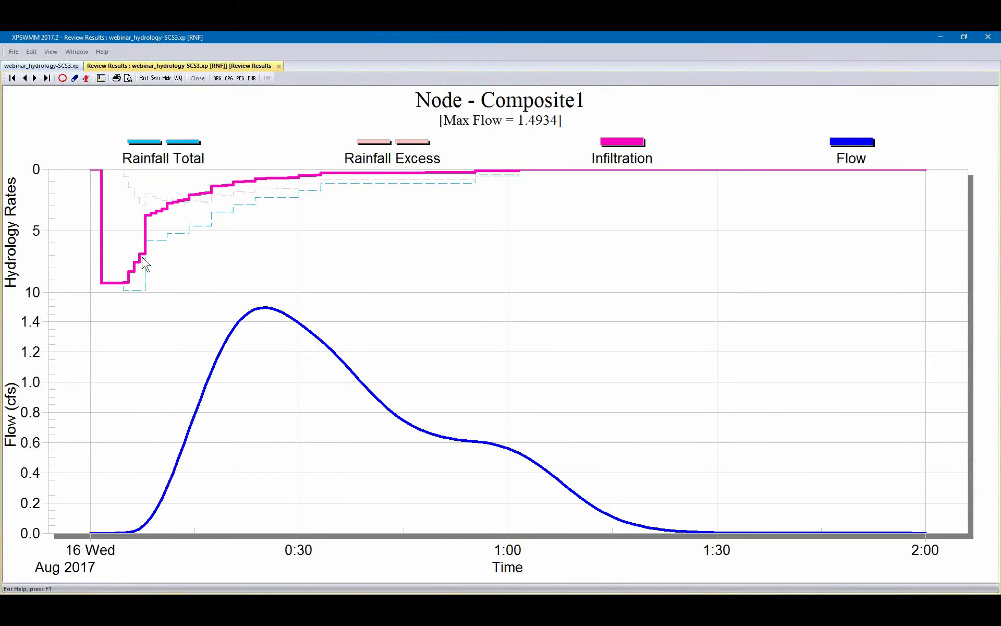
left_click(101, 78)
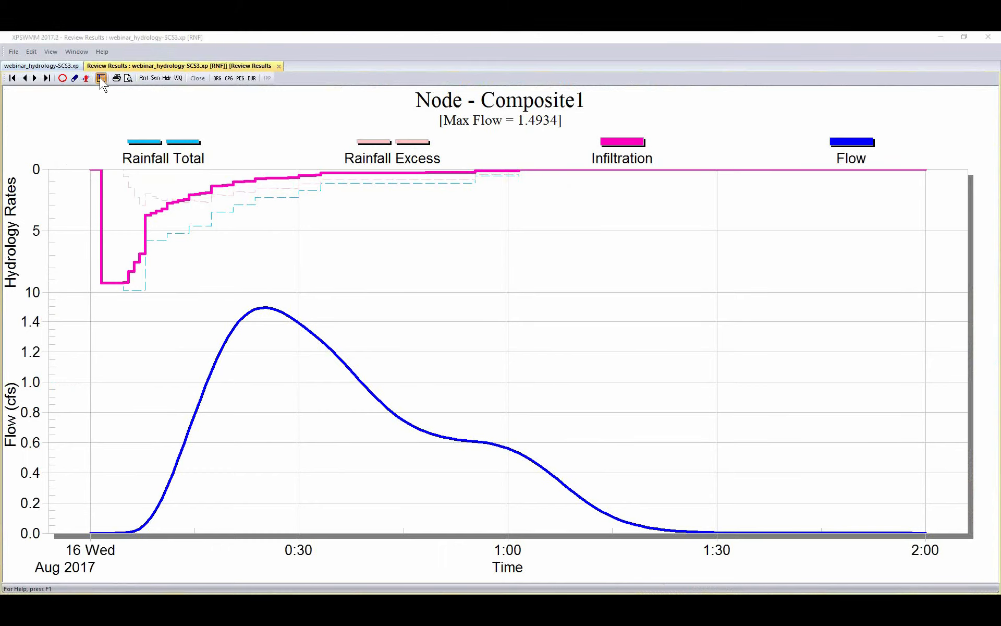
left_click(198, 176)
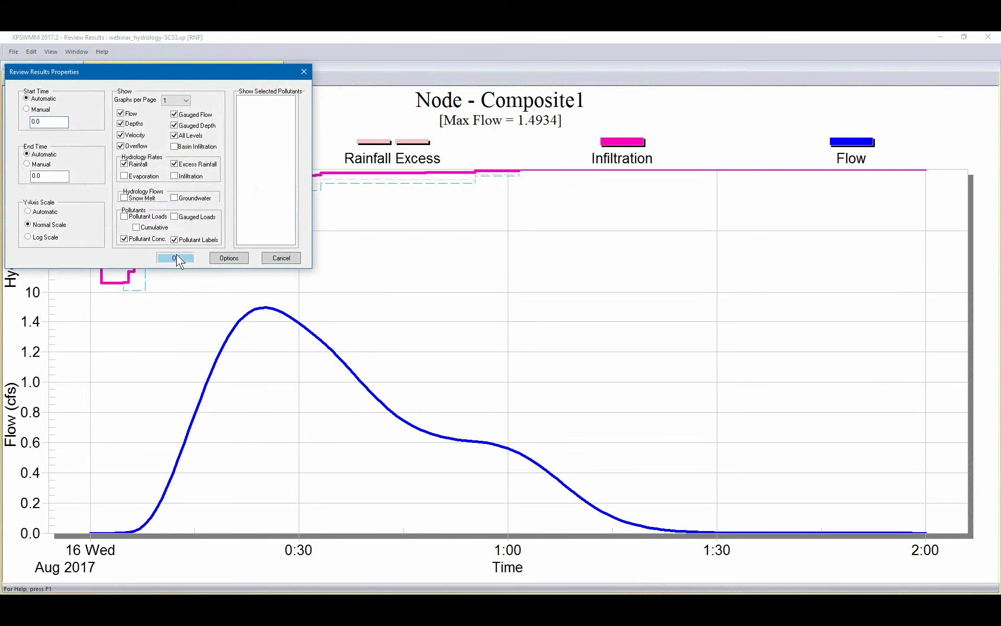
left_click(176, 258)
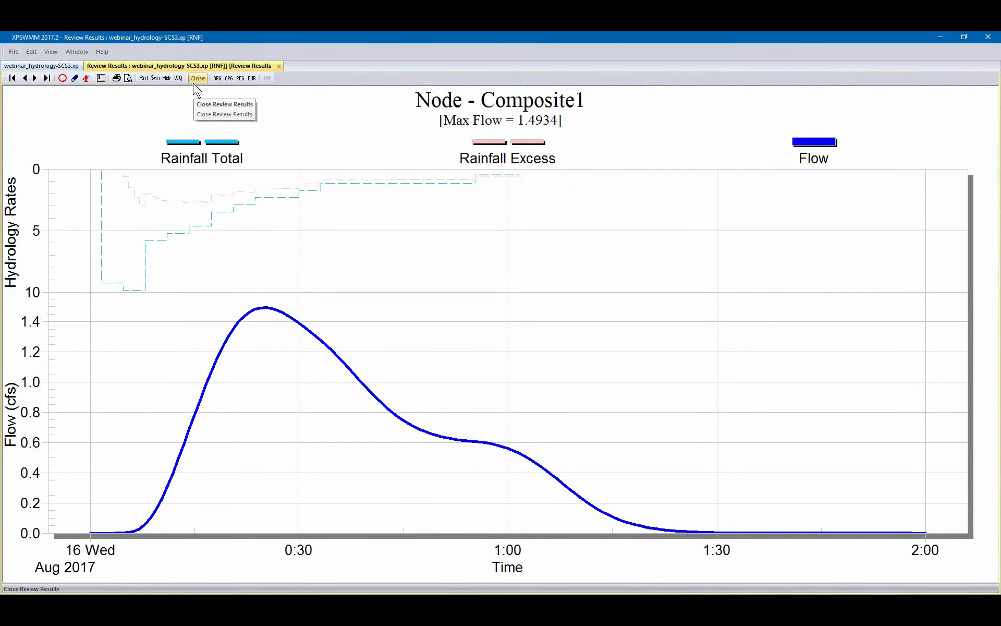
left_click(194, 83)
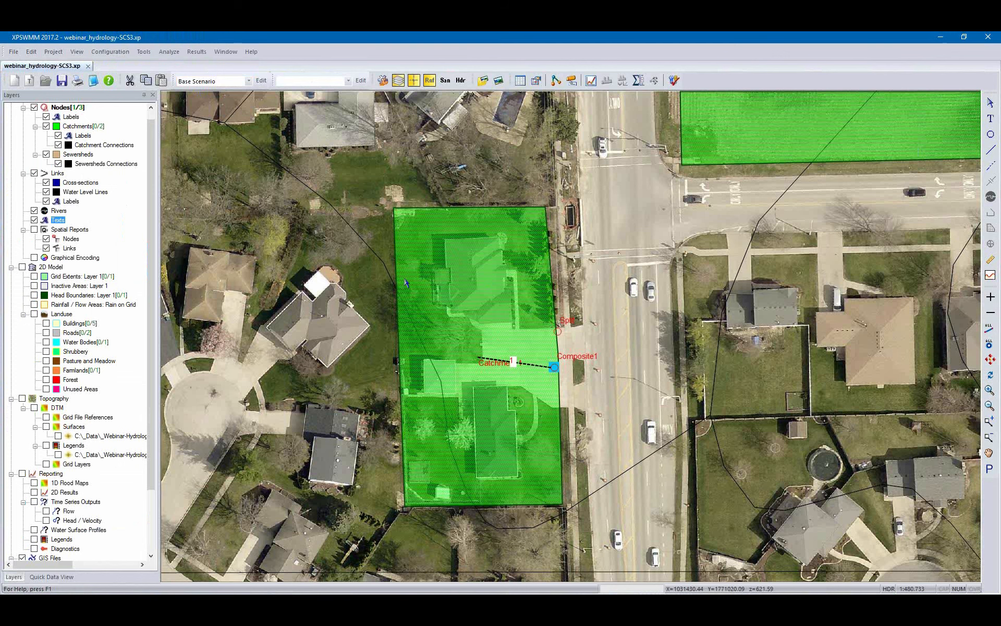
- Open node Split's runoff data and examine the areas and impervious percentages of its three sub-catchments
left_click(558, 330)
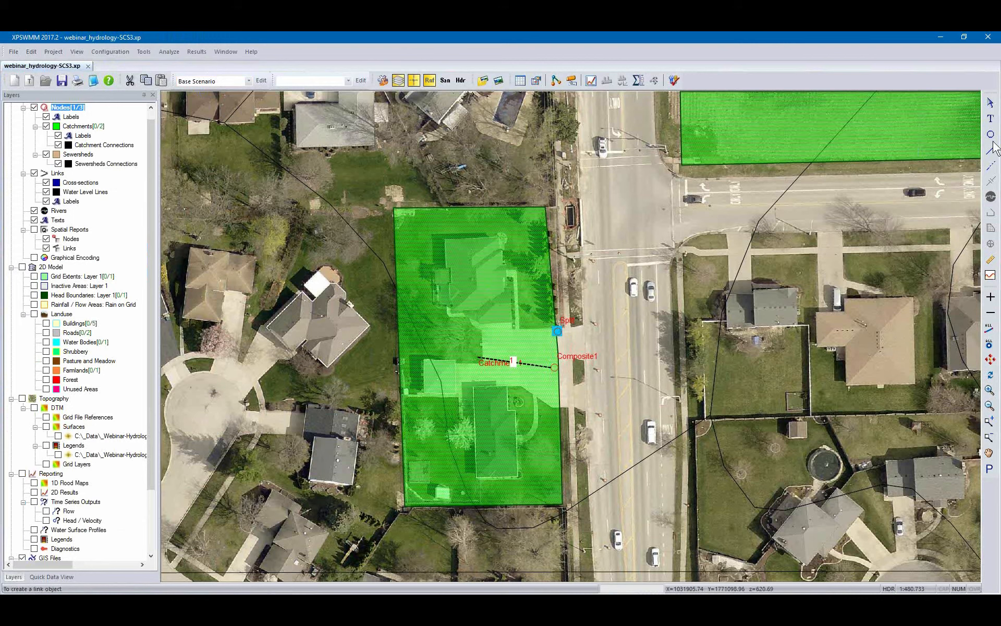
right_click(558, 330)
left_click(580, 347)
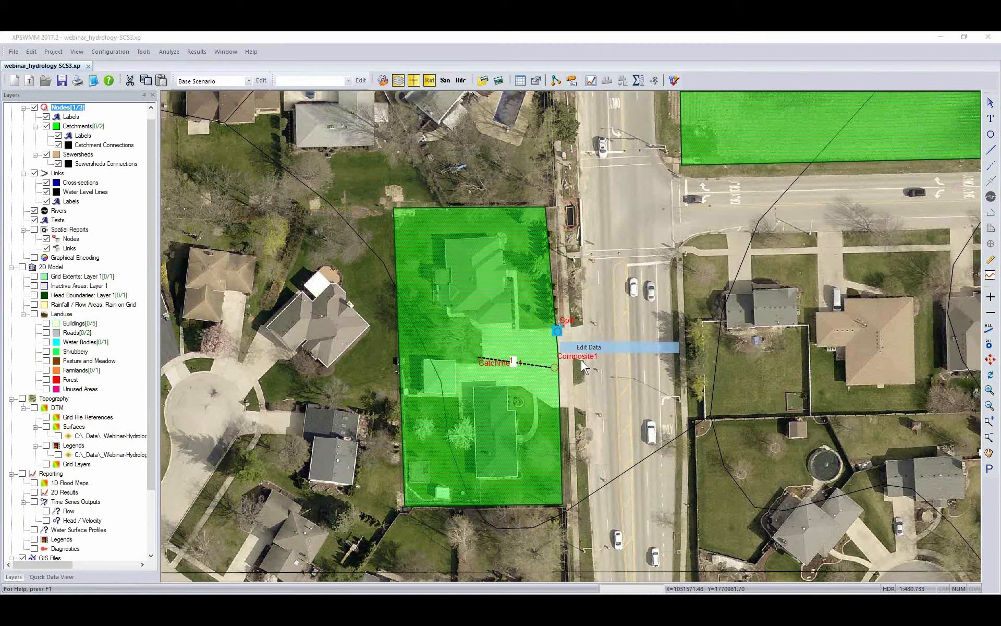
left_click_drag(121, 67, 268, 89)
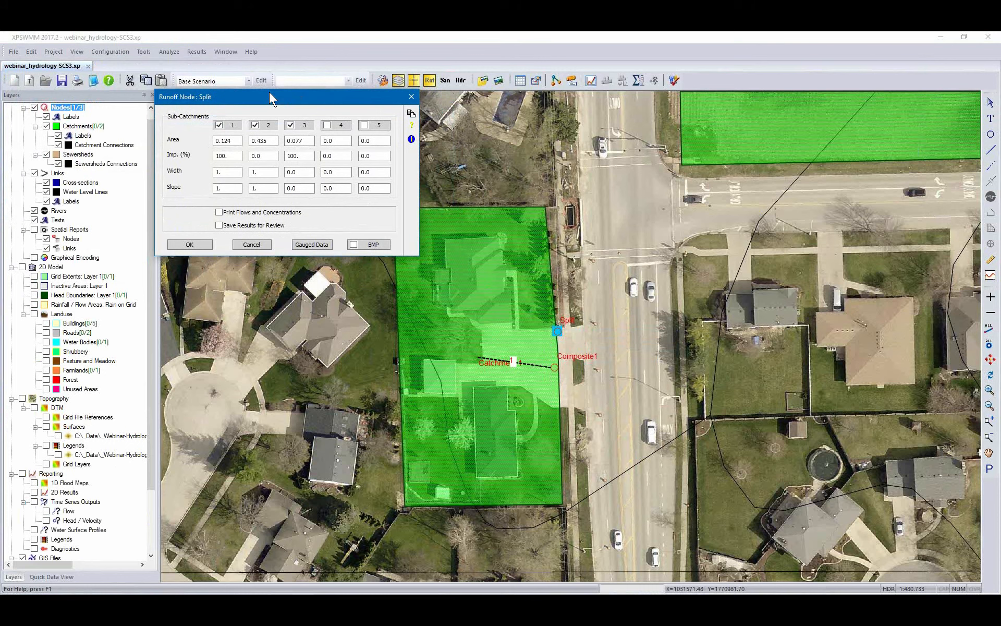
left_click(267, 140)
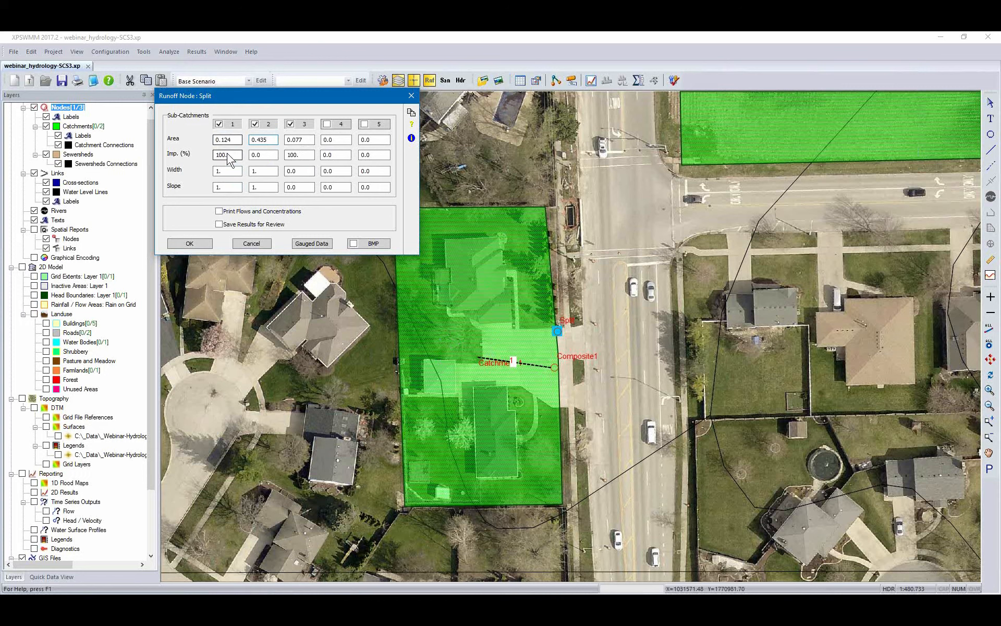
- Check sub-catchment 1 of node Split for its flow redirection, SCS curve number and time of concentration, keeping all settings
left_click(234, 125)
left_click(237, 131)
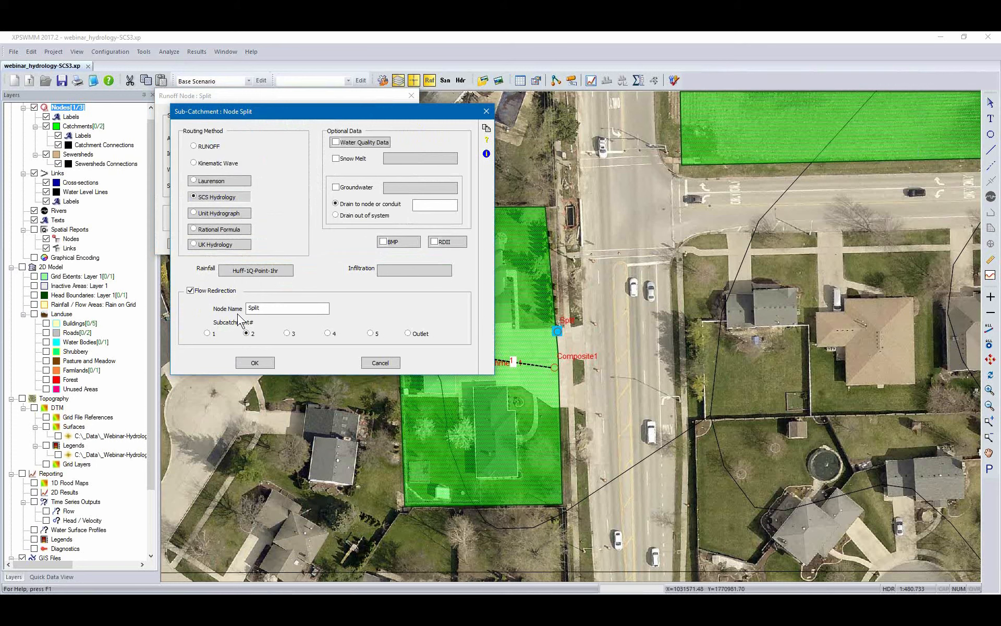
left_click(269, 310)
left_click(260, 365)
left_click(233, 156)
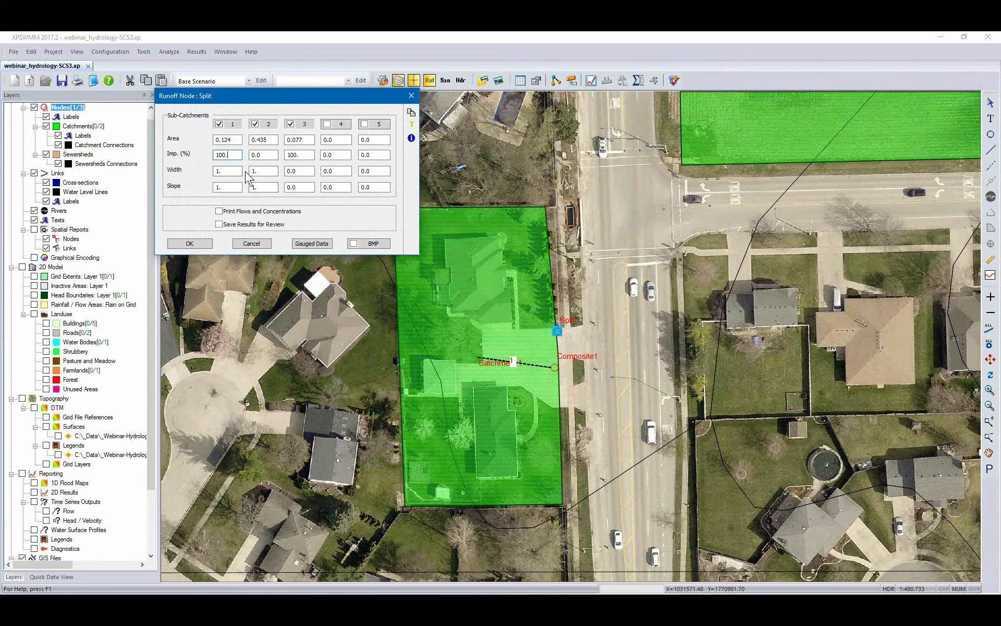
left_click(233, 124)
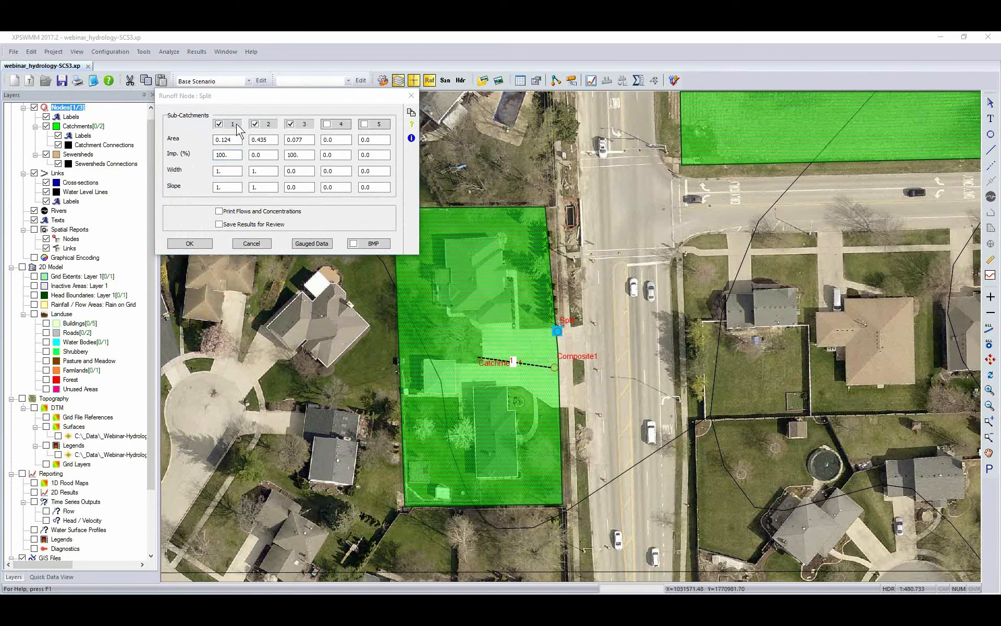
left_click(232, 197)
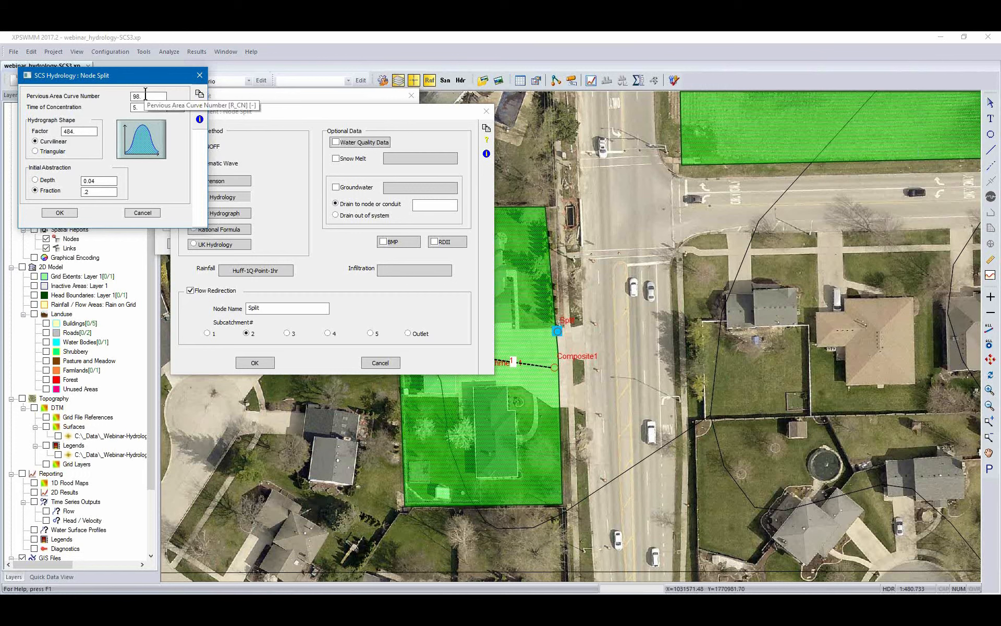
left_click(59, 213)
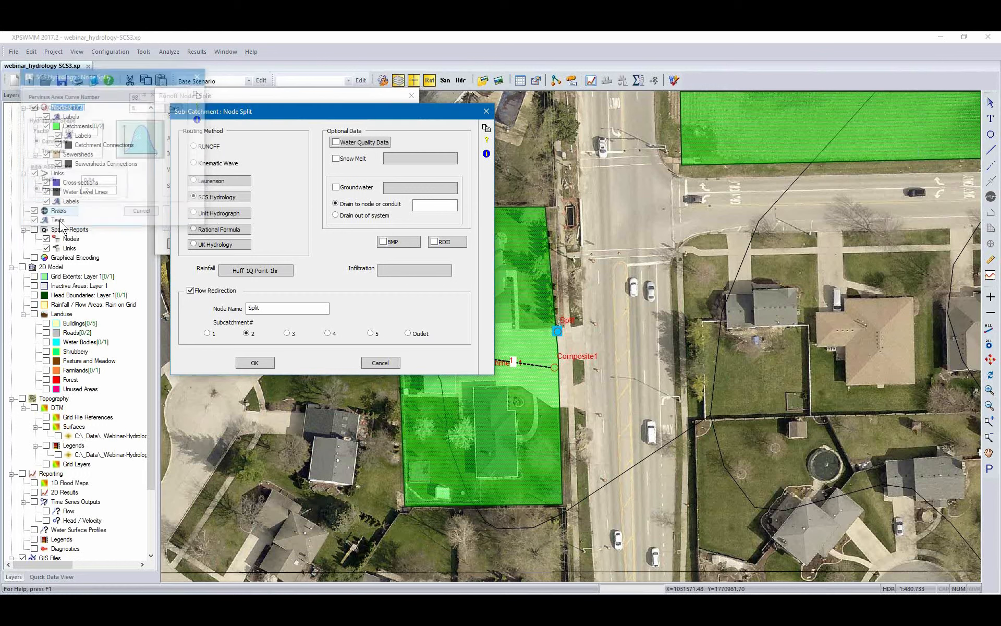
left_click(255, 363)
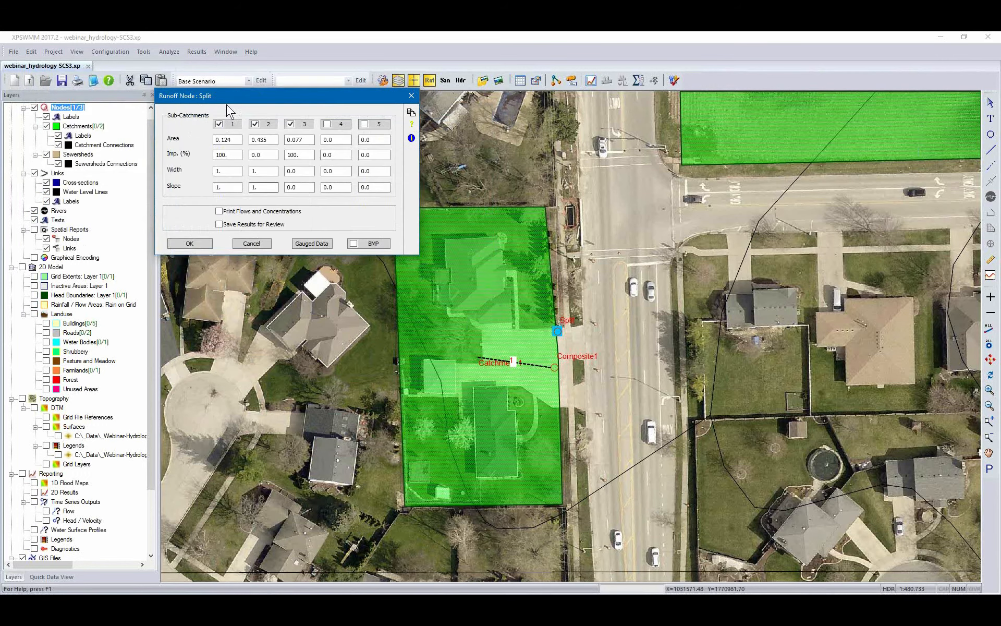
- Check the flow redirection of node Split's sub-catchments 2 and 3, and look again at sub-catchment 1's area and impervious percentage
left_click(274, 126)
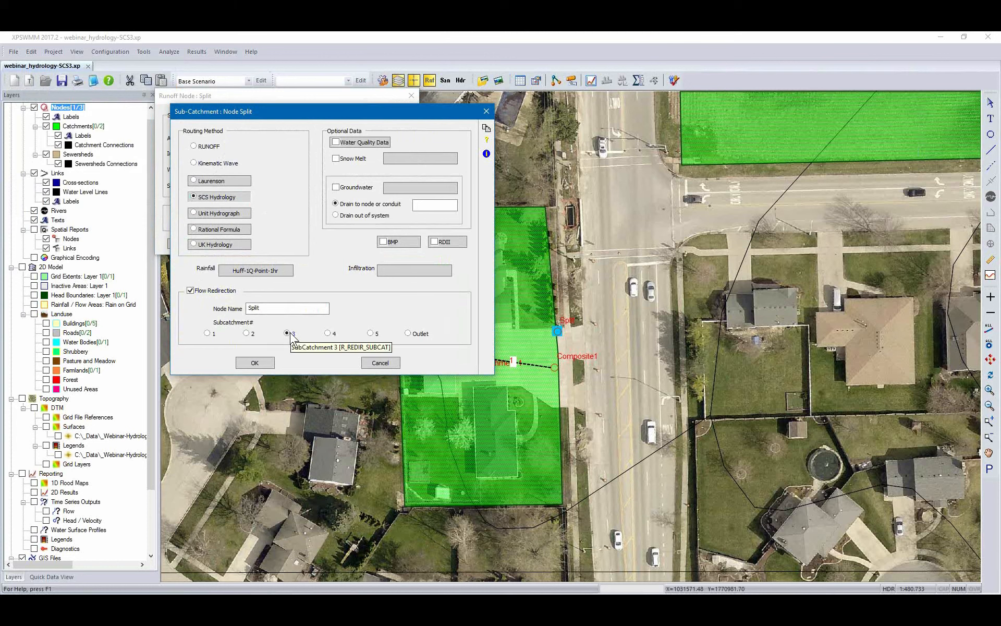
left_click(254, 363)
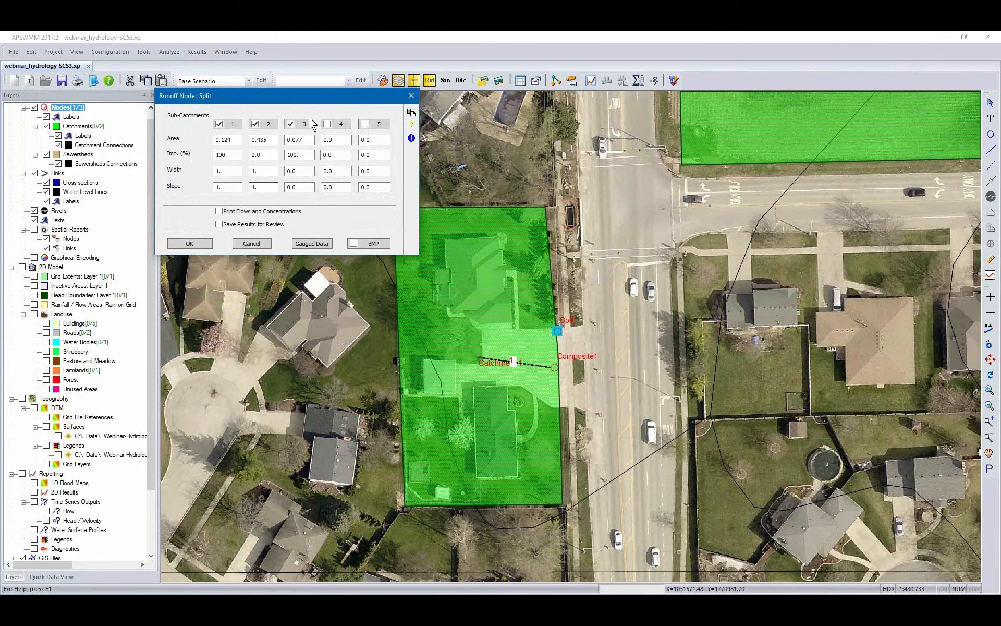
left_click(312, 126)
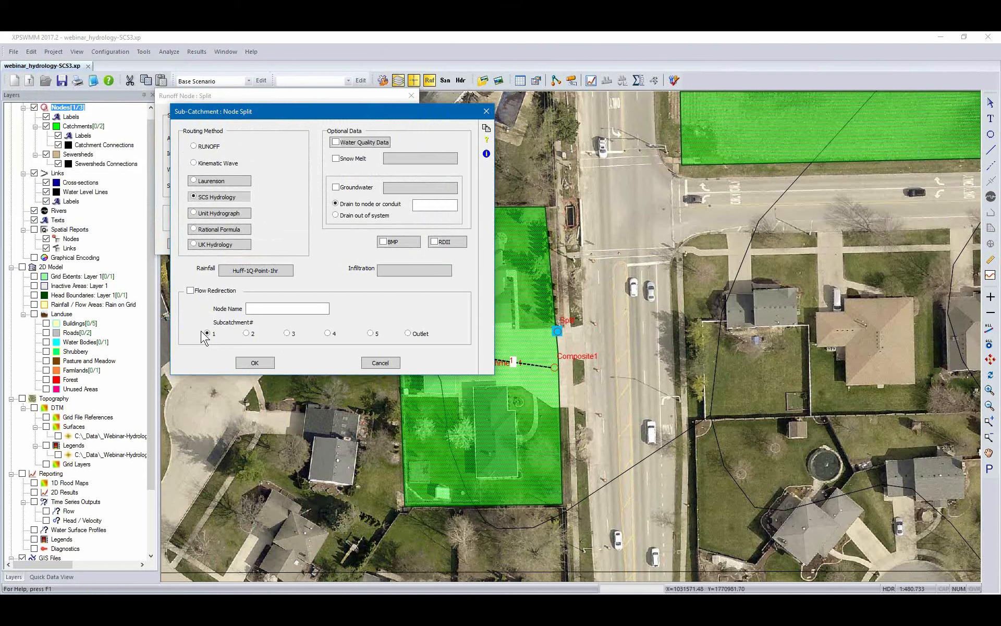
left_click(256, 362)
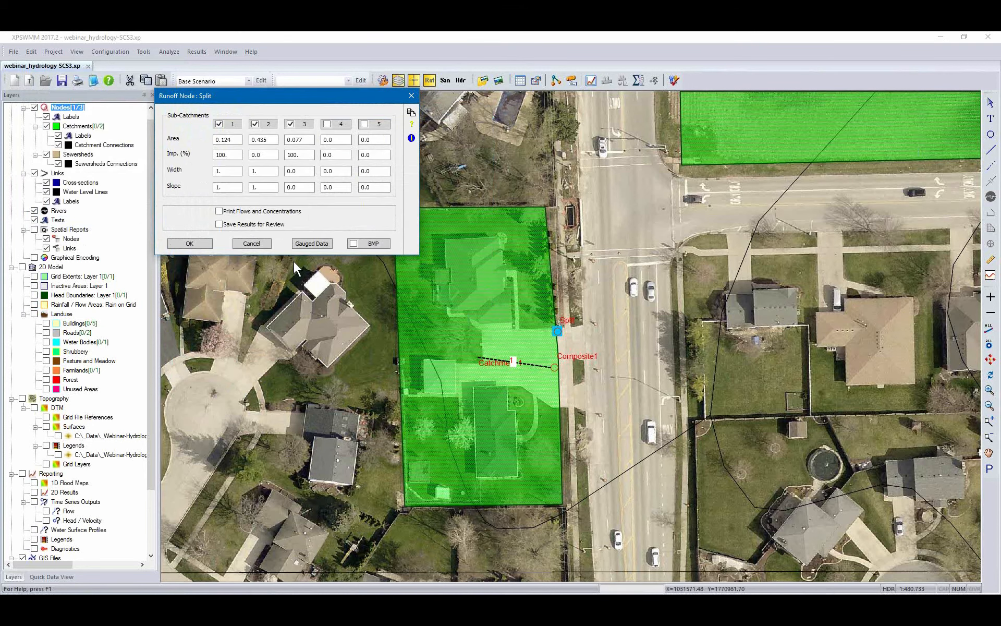
left_click_drag(298, 91, 277, 71)
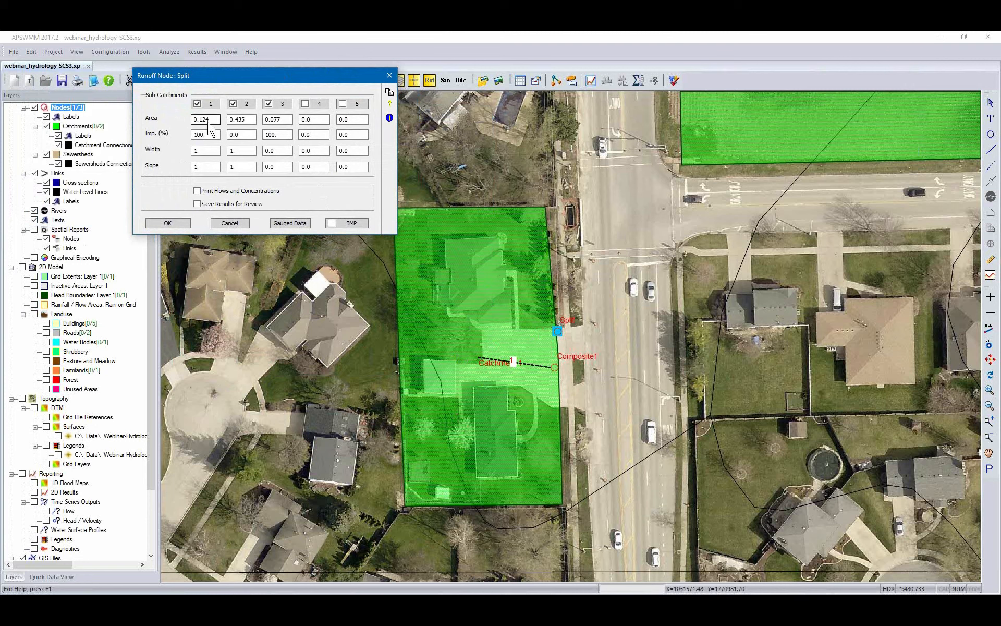
left_click(198, 135)
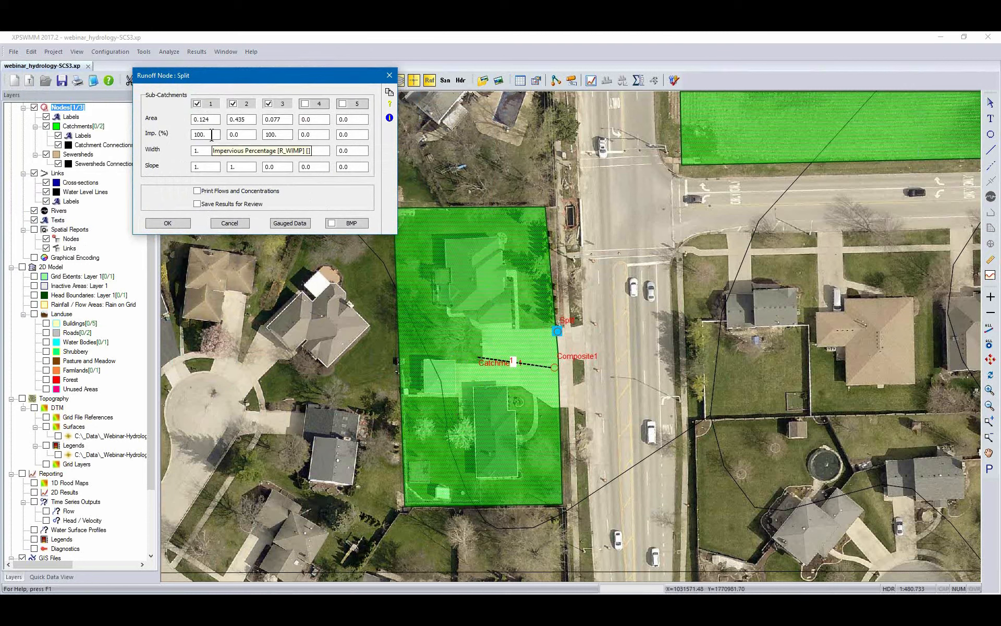
- Close node Split's runoff data and review its runoff results graph of rainfall and flow
left_click(276, 135)
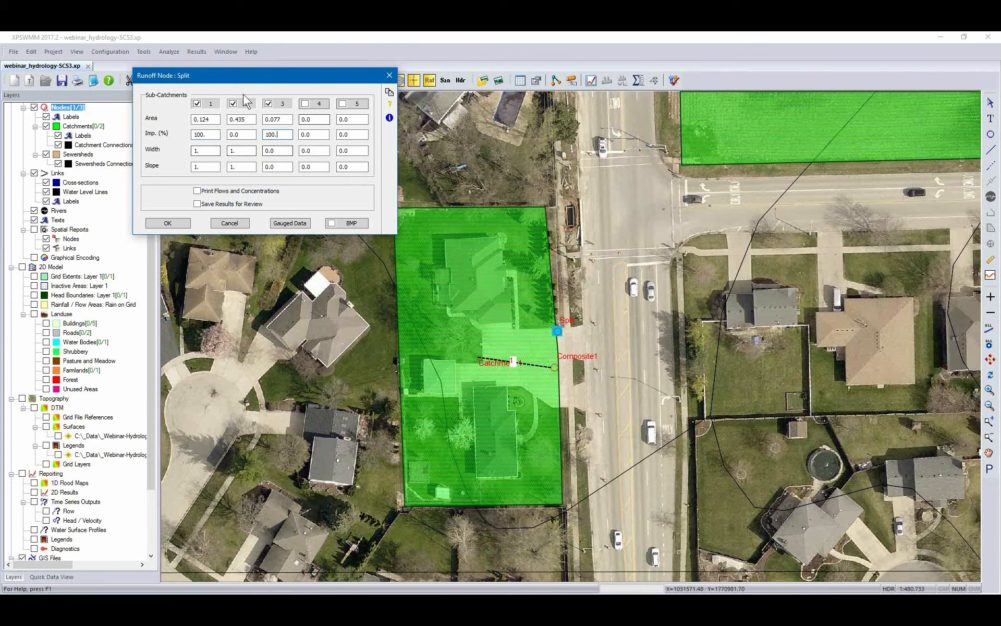
left_click(167, 223)
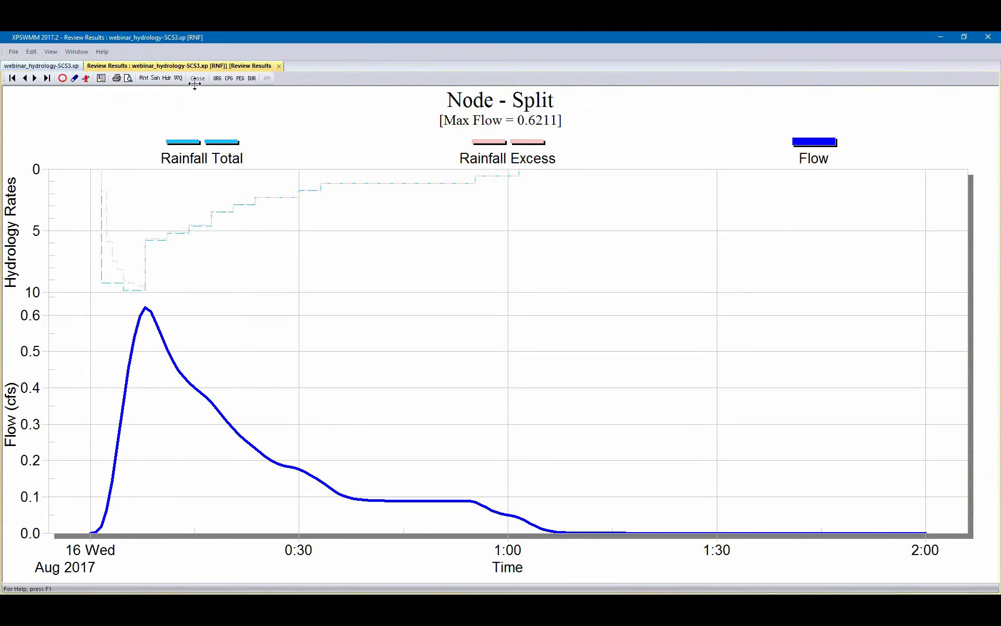
left_click(280, 66)
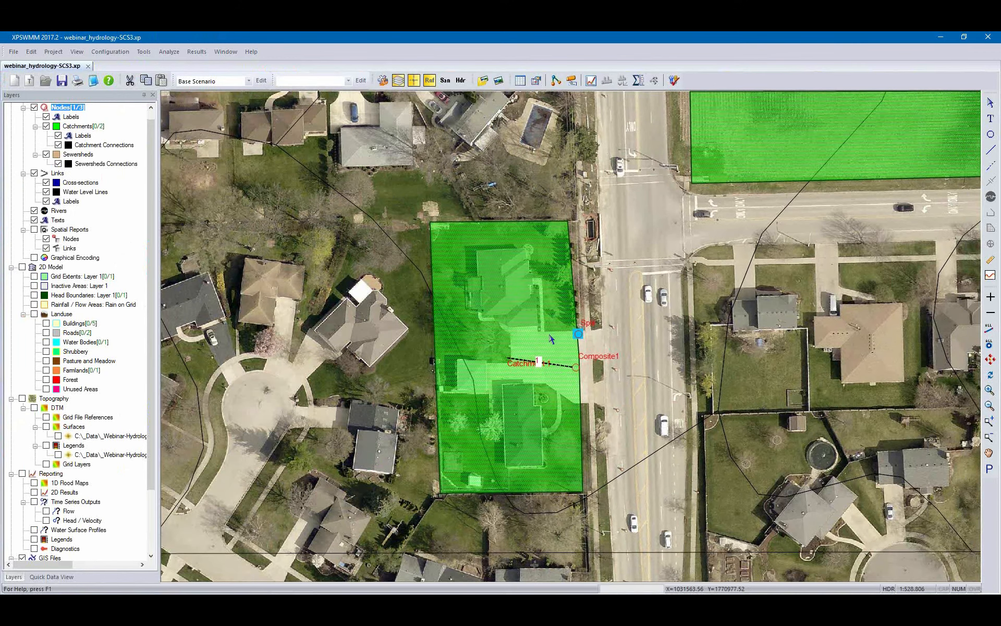
scroll(569, 321, "down", 1)
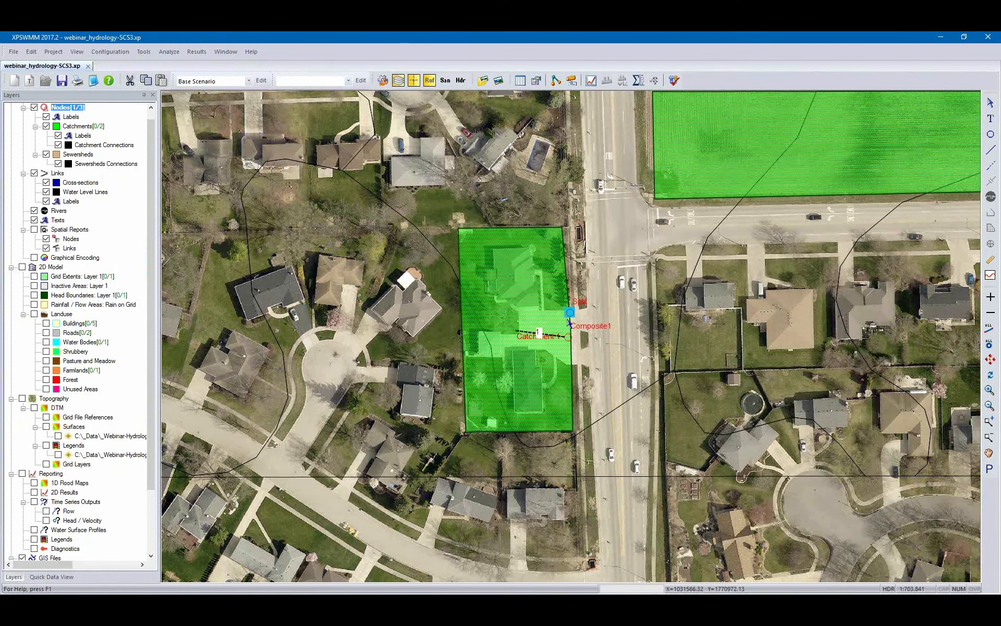
scroll(569, 320, "down", 1)
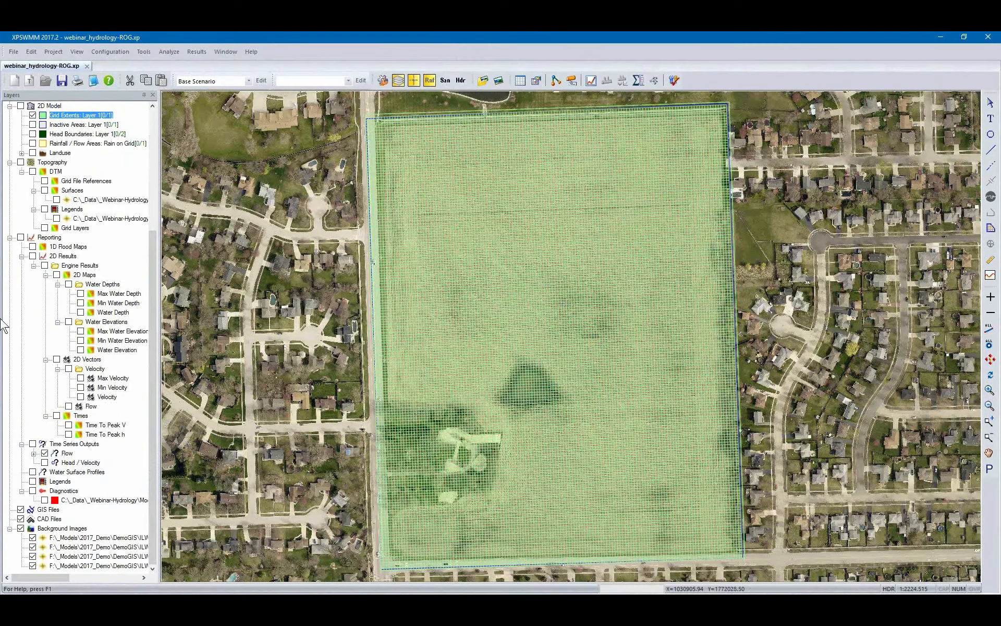
- Hide the Layer 1 grid extents in the webinar_hydrology-ROG.xp model
left_click(56, 200)
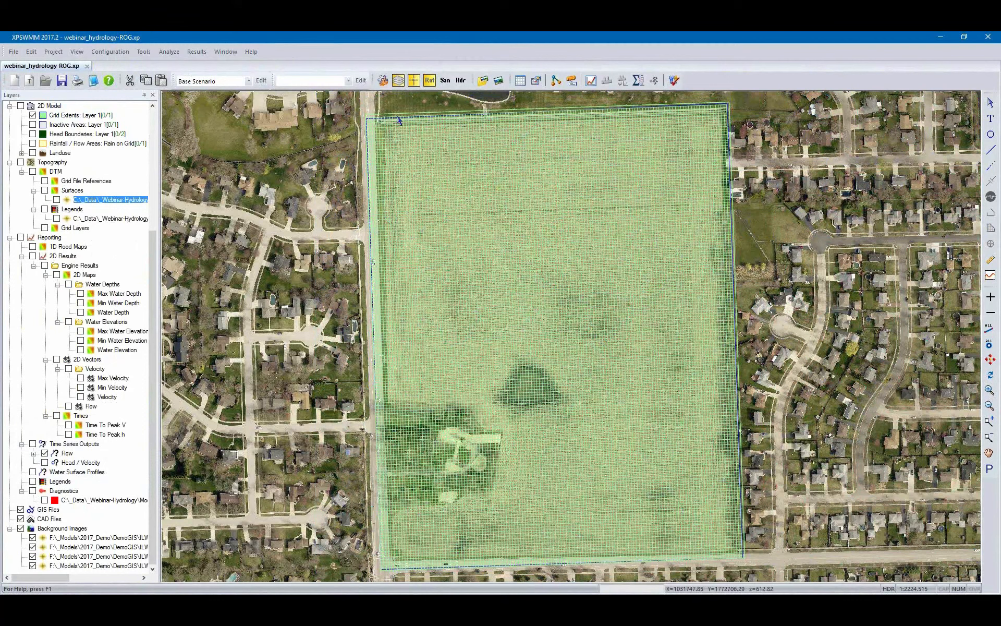
left_click(78, 115)
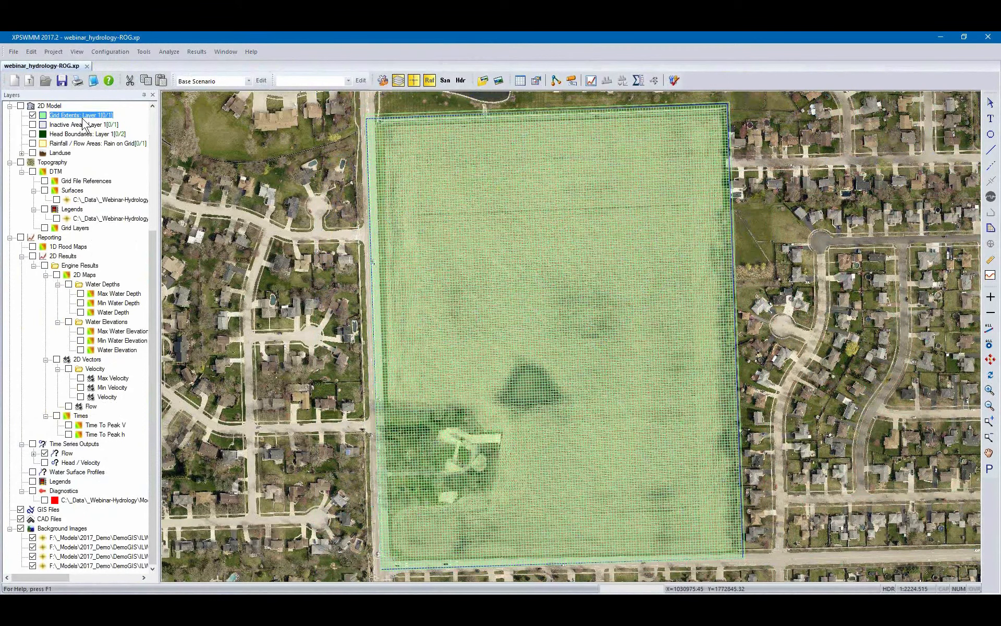
left_click(32, 115)
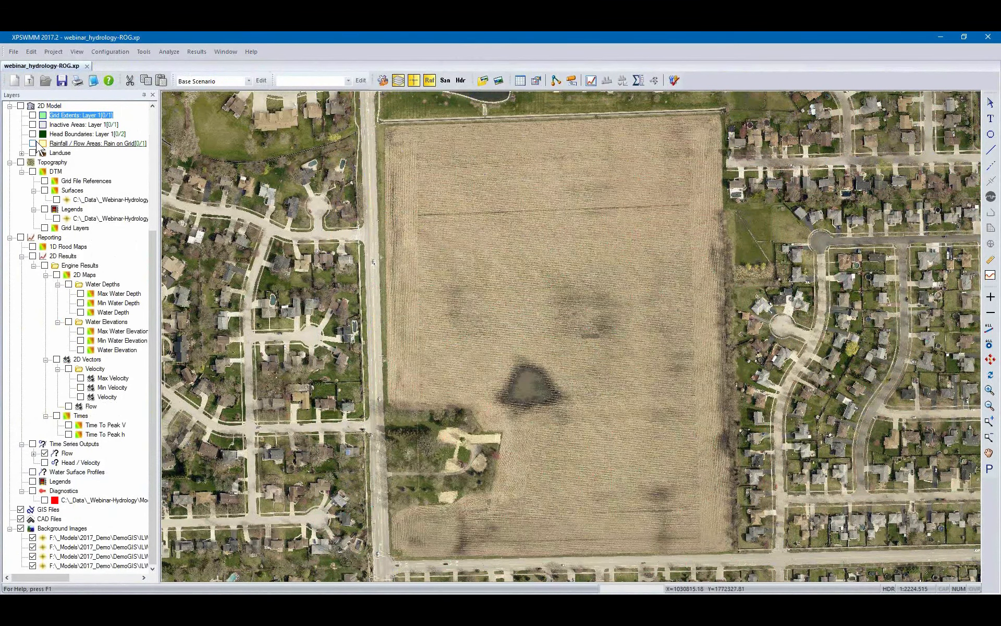
- Show the Rain on Grid rainfall area, check which rainfall is assigned to its polygon, and hide the area again
left_click(33, 144)
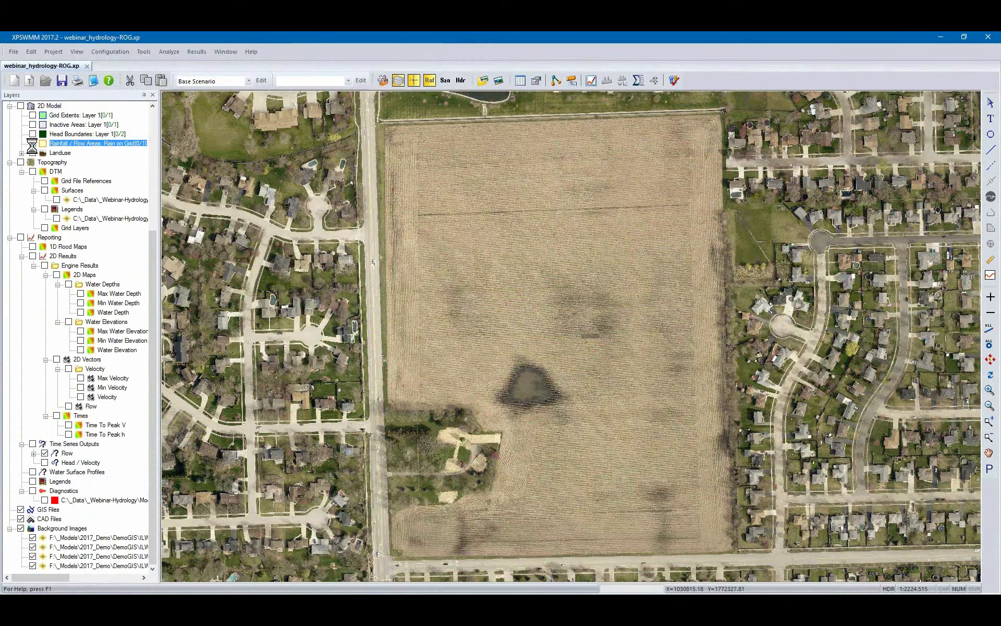
right_click(525, 128)
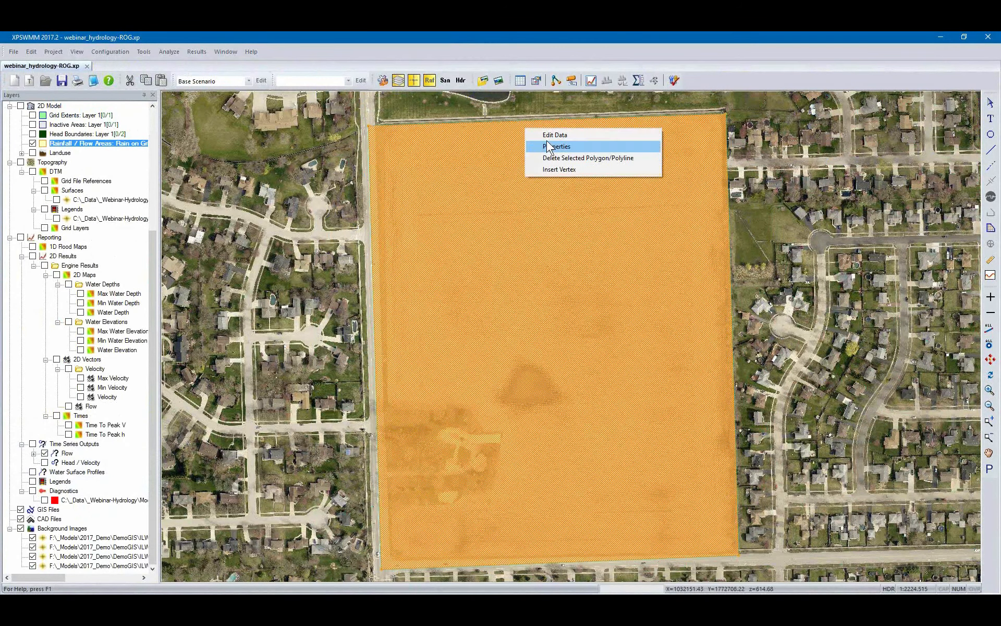
left_click(549, 145)
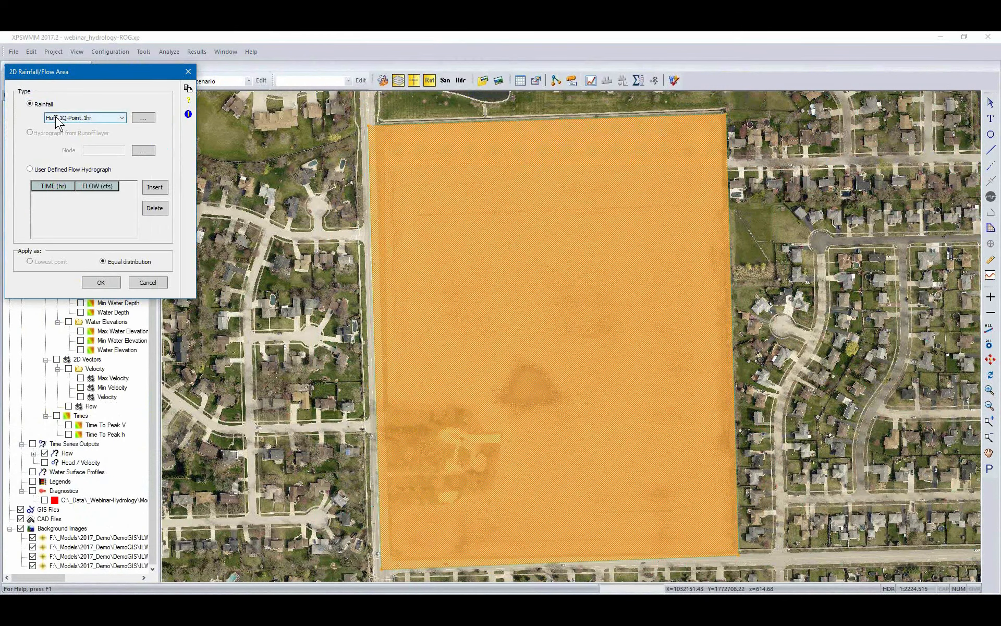
left_click(99, 283)
left_click(32, 143)
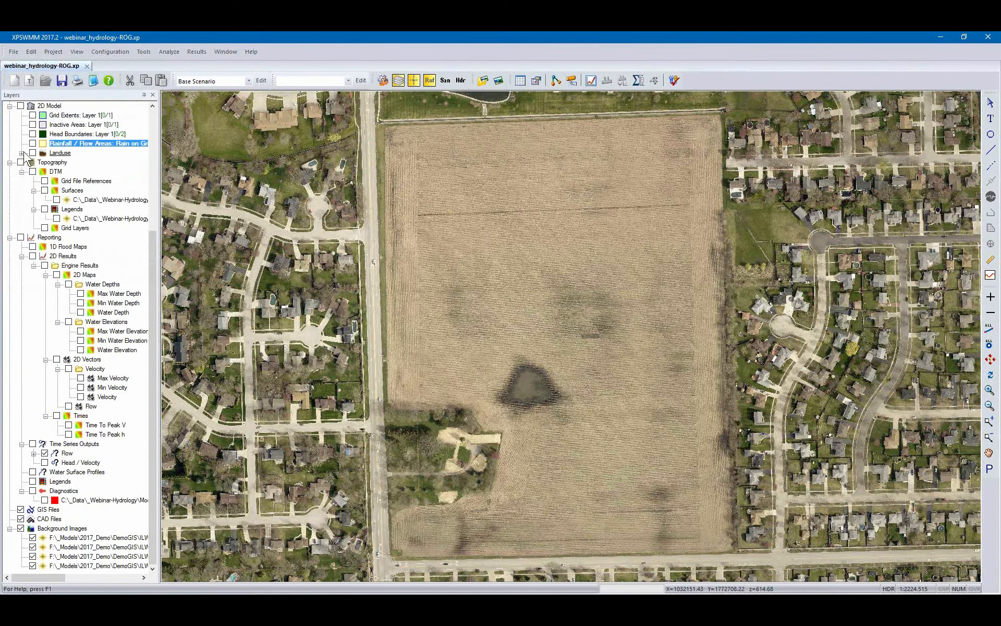
- Briefly show the Buildings, Roads and Water Bodies landuse polygons one after another, hiding each again
left_click(21, 153)
left_click(44, 163)
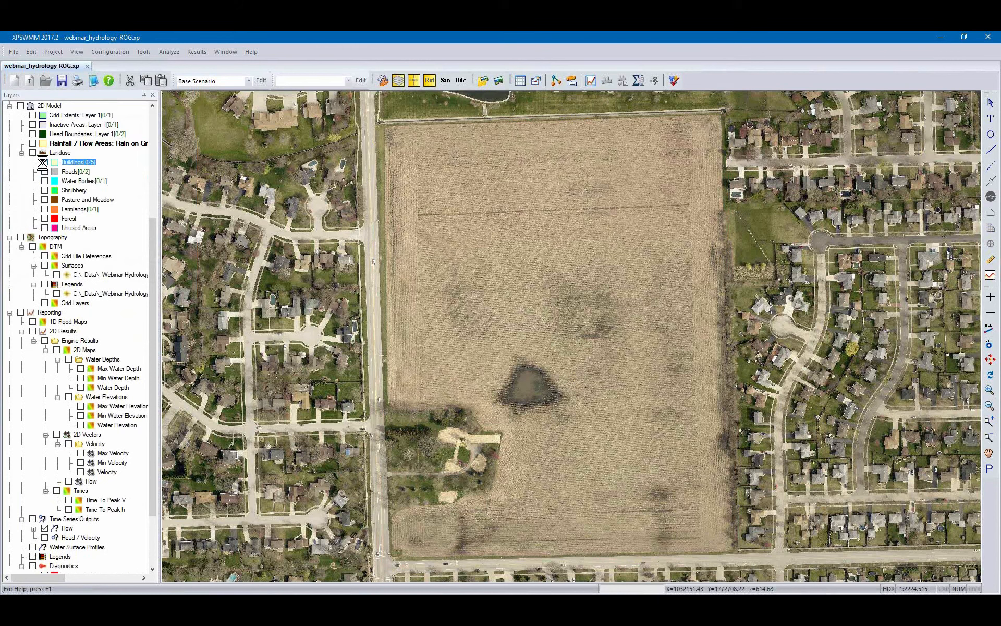
left_click(44, 163)
left_click(44, 172)
left_click(44, 172)
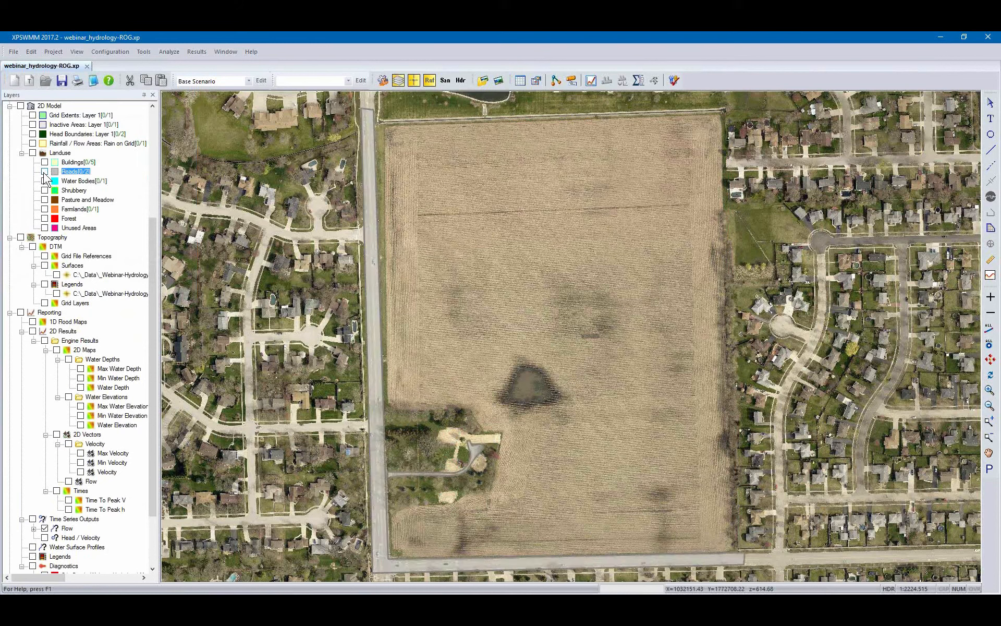
left_click(44, 181)
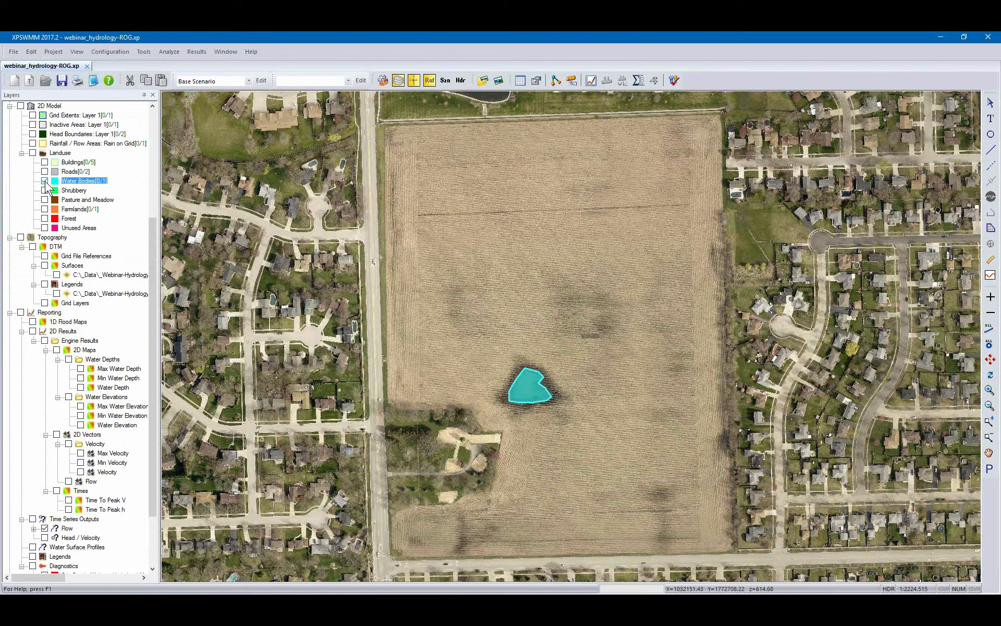
left_click(45, 181)
- Show the Farmlands landuse polygon and open its category data to examine roughness, rainfall abstraction and infiltration
left_click(44, 209)
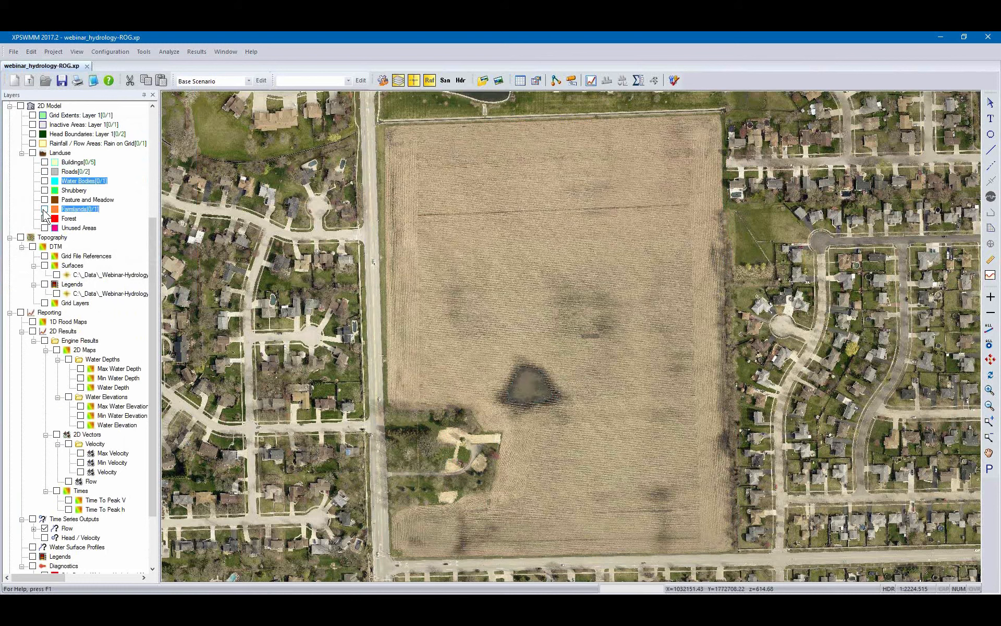
right_click(521, 137)
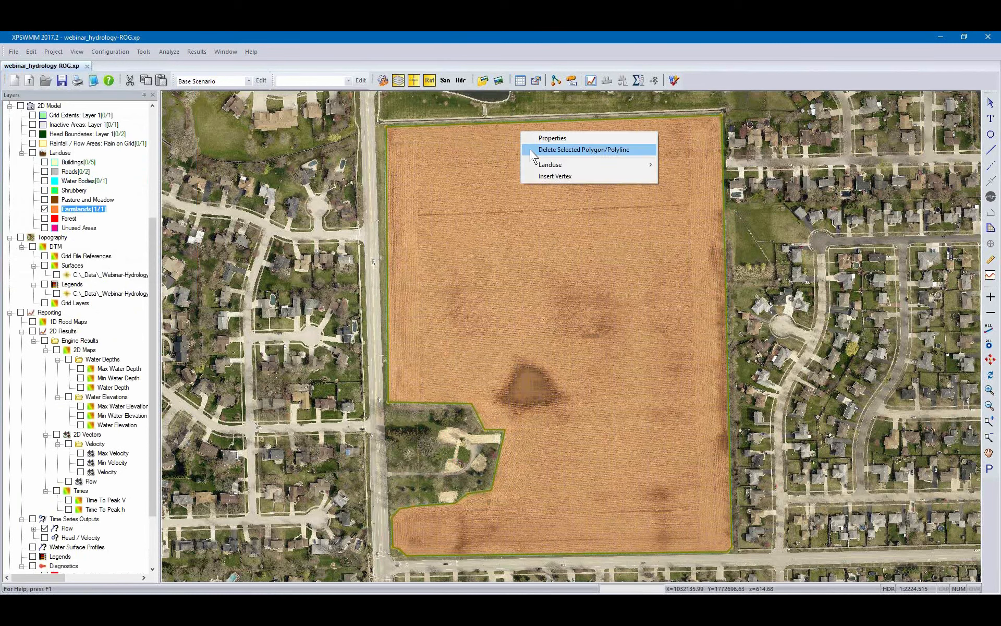
left_click(570, 138)
left_click(459, 150)
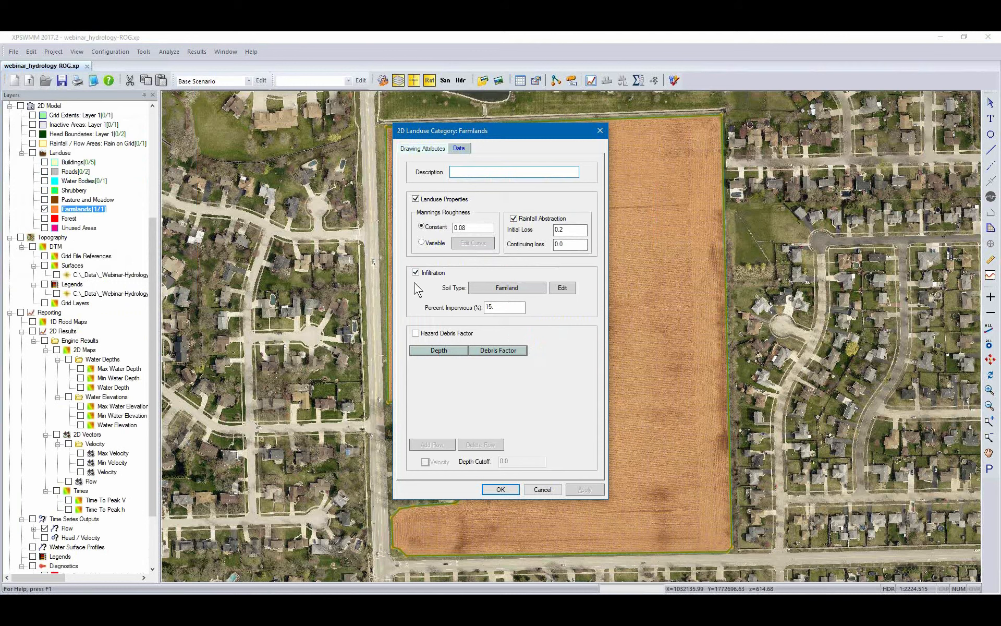
- Inspect the Farmland soil type's USDA soil, initial moisture and infiltration method, and close the landuse data without changes
left_click(531, 293)
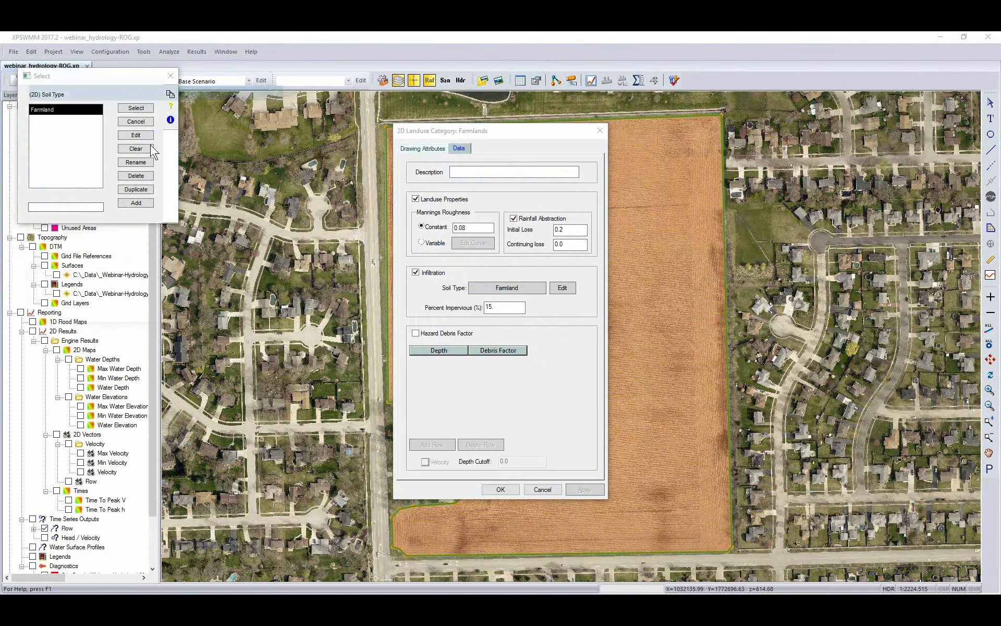
left_click(135, 135)
left_click(165, 119)
left_click(206, 149)
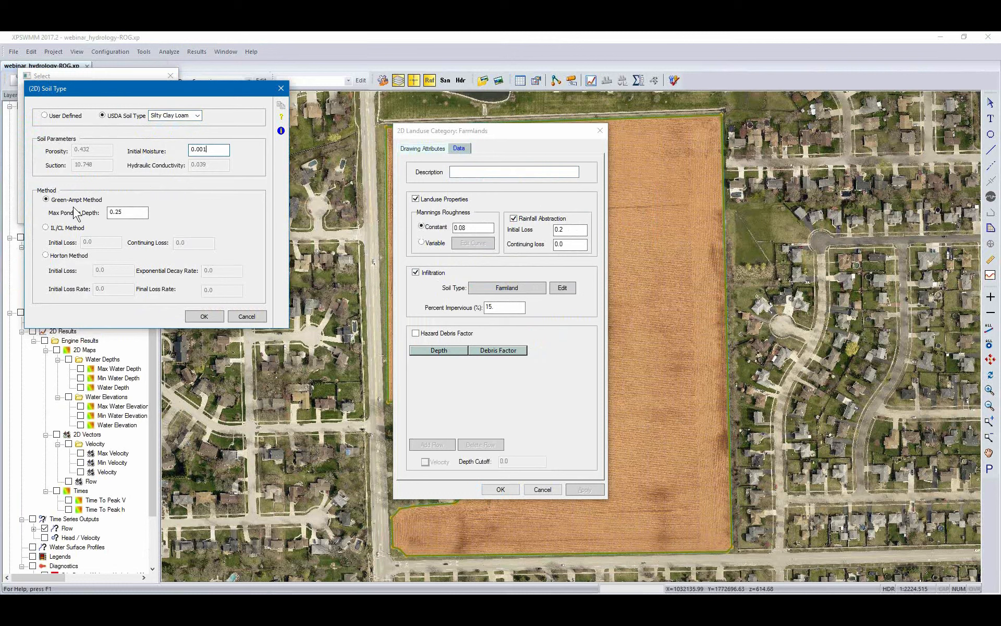
left_click(239, 319)
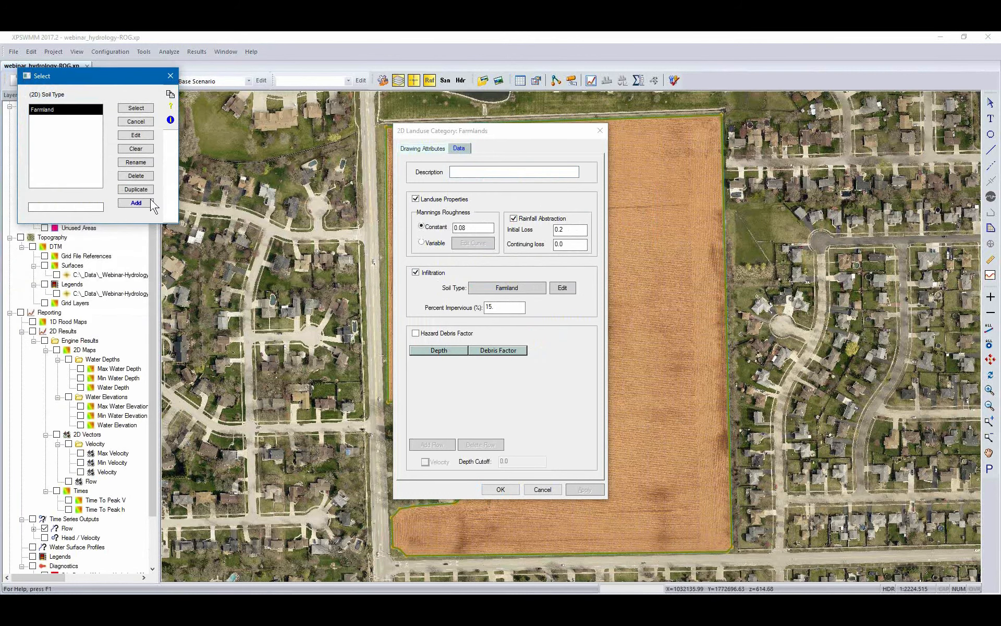
left_click(169, 76)
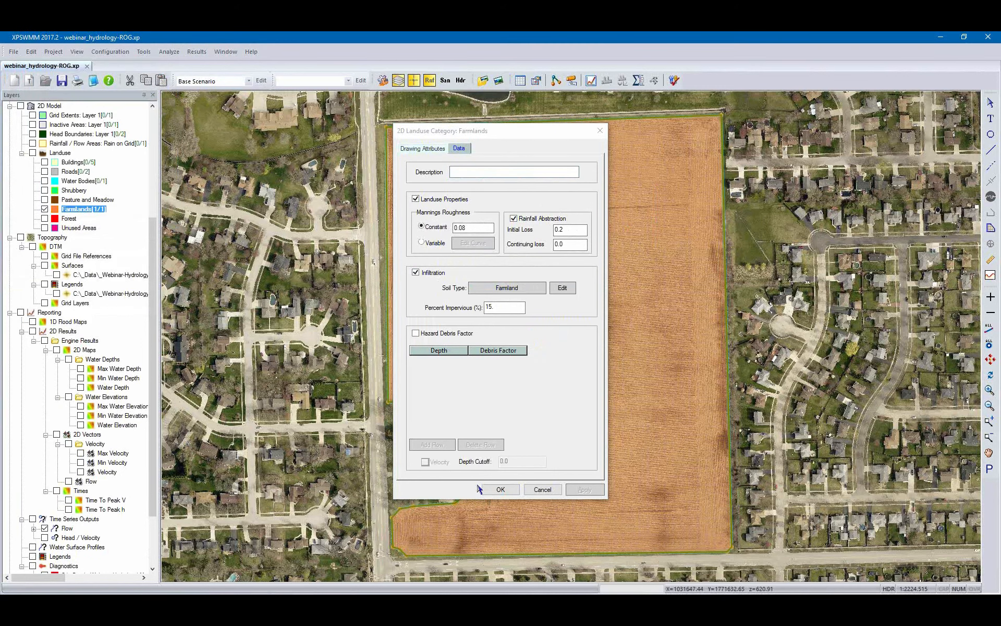
left_click(499, 491)
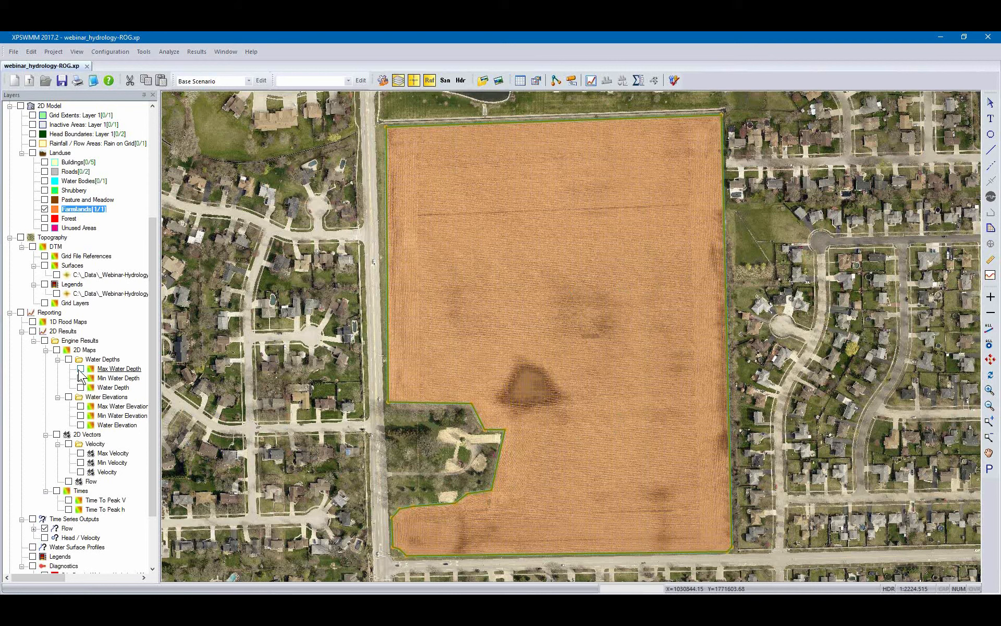
- Display the Max Water Depth map and measure a flow path from the field's south-centre through the pond to its northwest corner
left_click(21, 153)
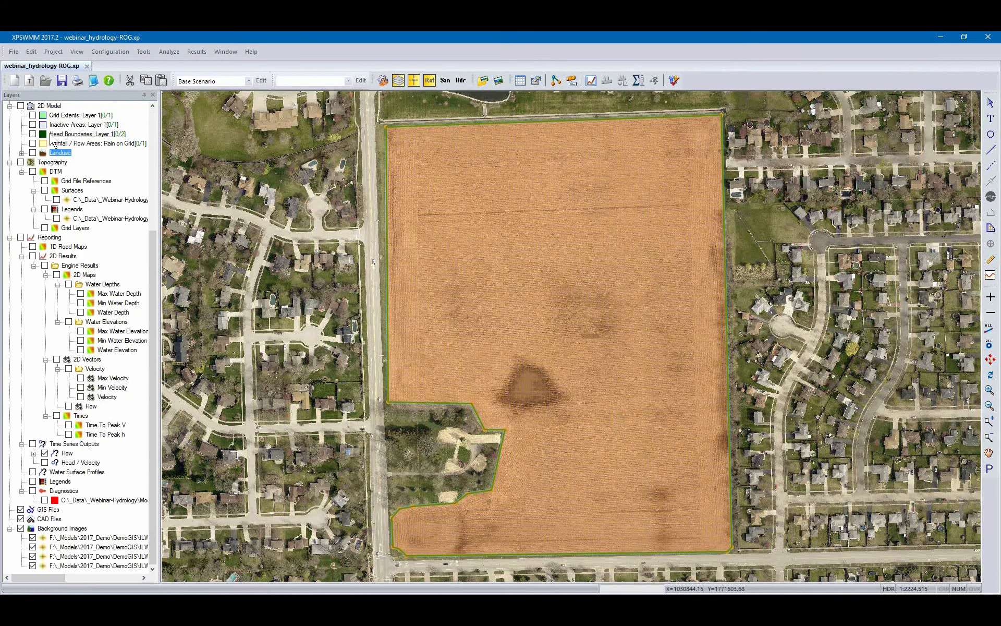
left_click(80, 295)
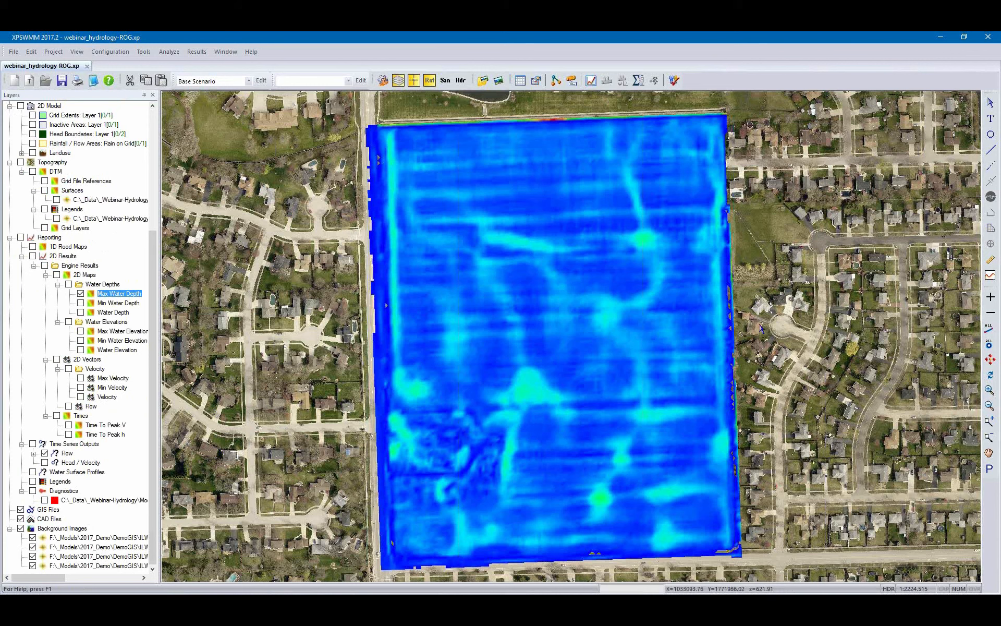
left_click(991, 259)
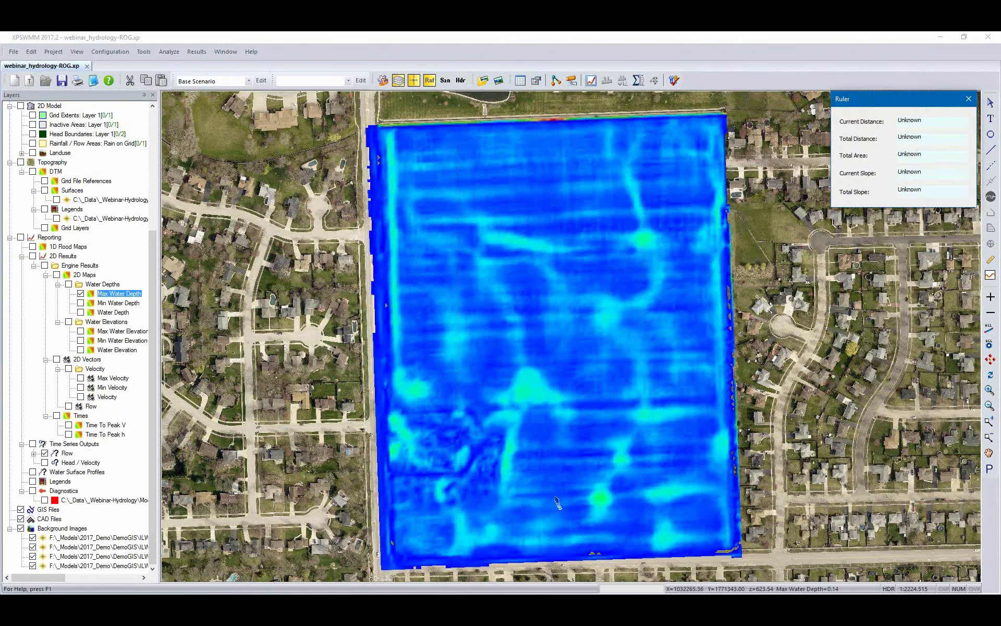
left_click(554, 464)
left_click(520, 462)
left_click(527, 383)
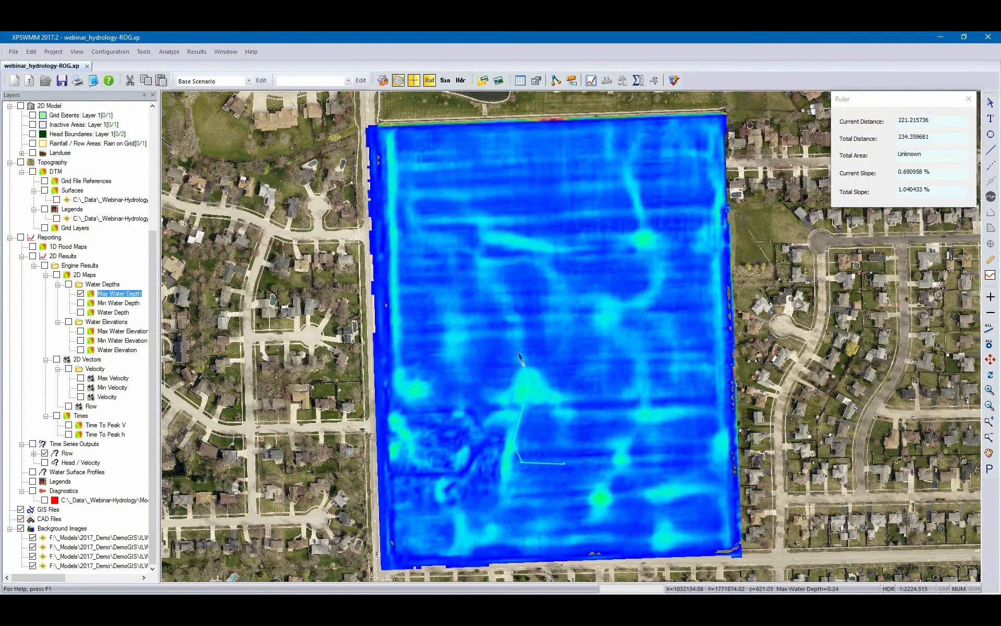
left_click(486, 260)
left_click(451, 203)
left_click(407, 150)
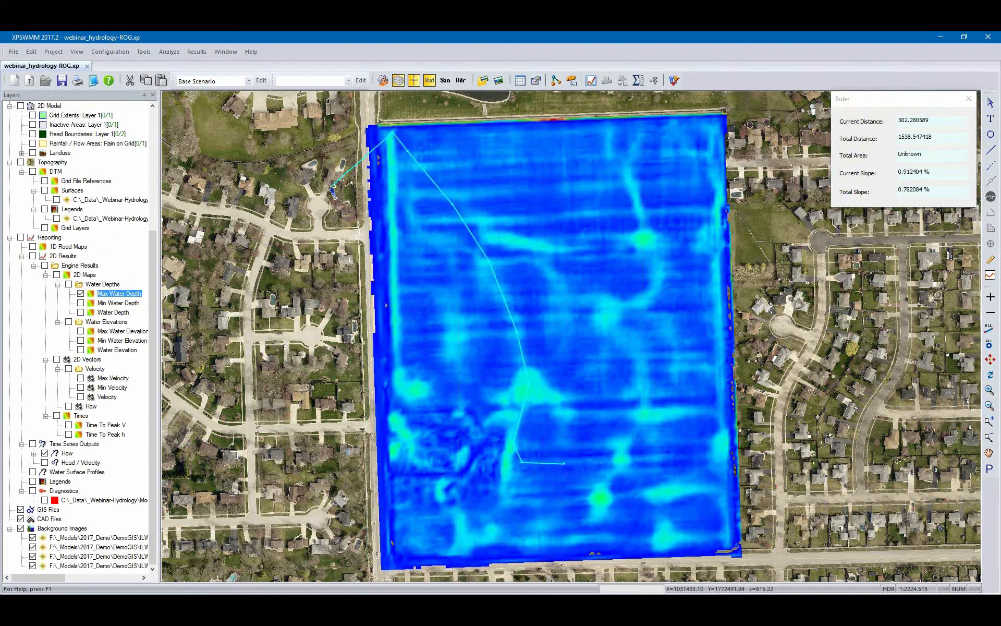
key("Escape")
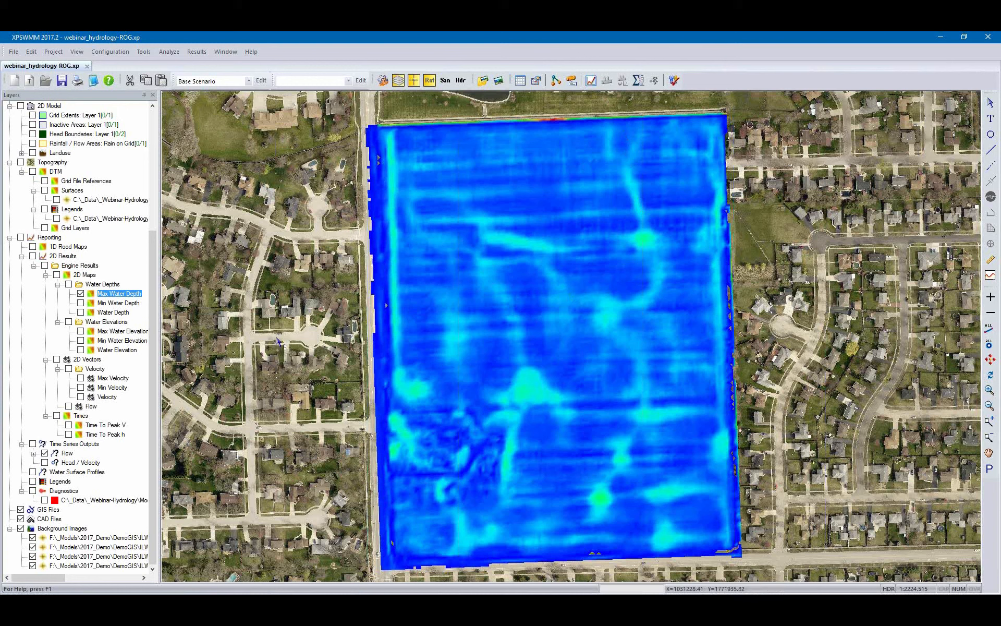
- Overlay the Max Velocity vectors on the depth map, leaving the time-varying Velocity vectors off
left_click(80, 397)
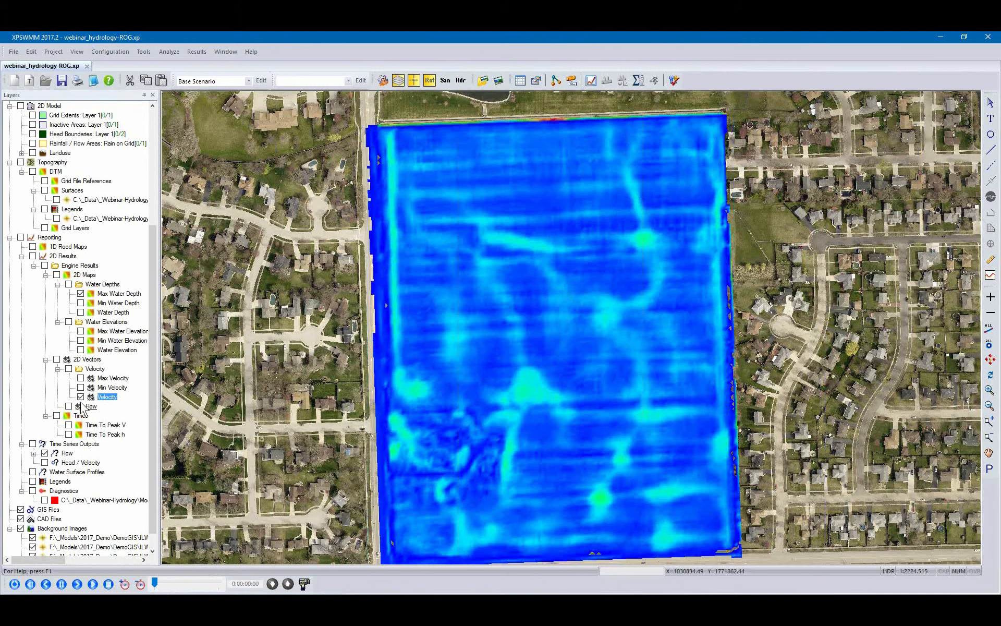
left_click(80, 397)
left_click(81, 378)
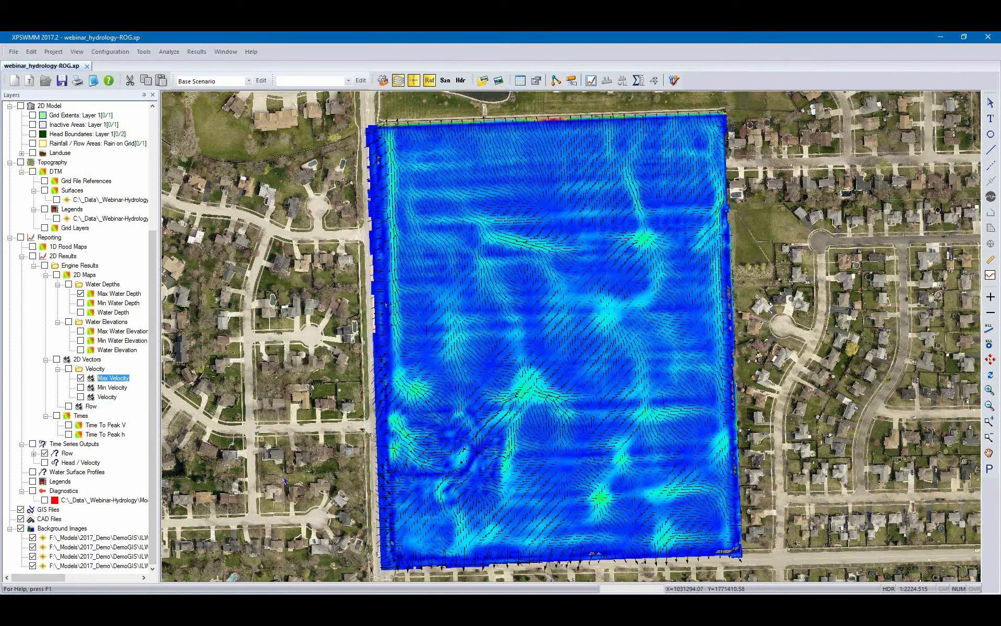
- Display the Line 1 flow output along the field's north edge and try to select the line for graphing
left_click(33, 453)
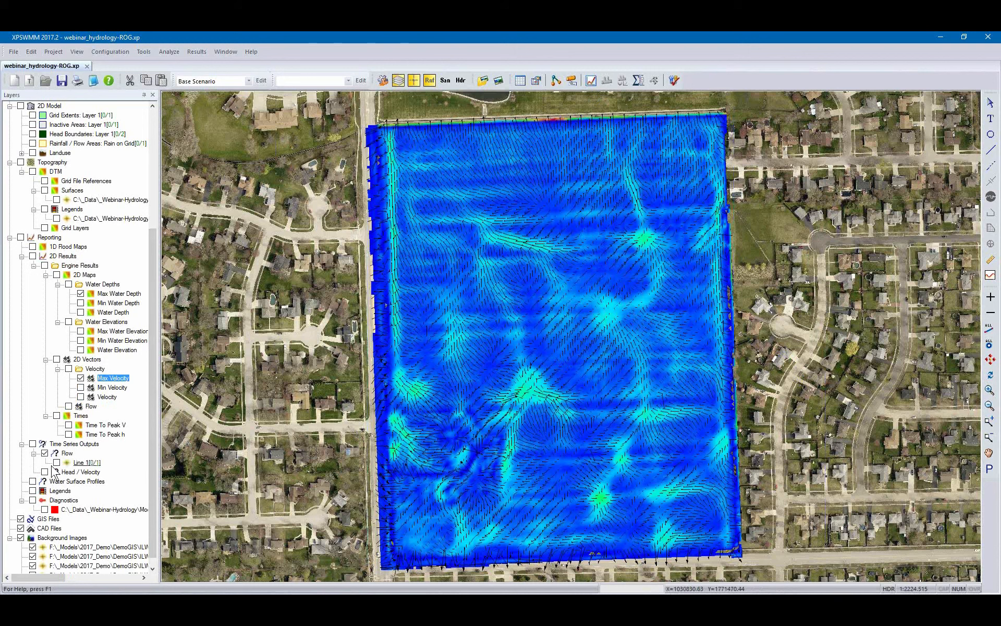
left_click(55, 463)
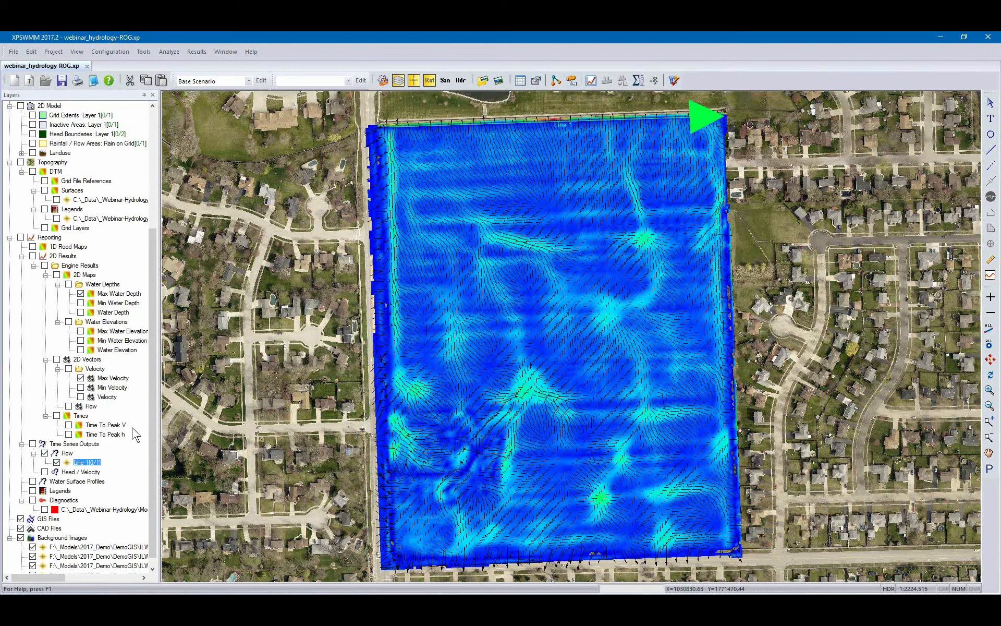
right_click(542, 125)
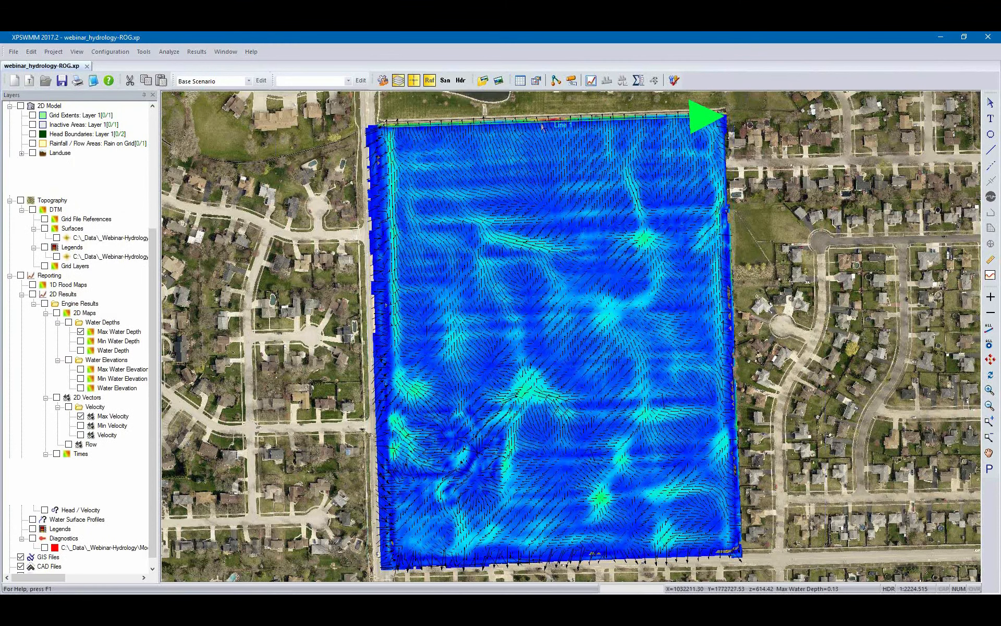
left_click(489, 124)
right_click(489, 124)
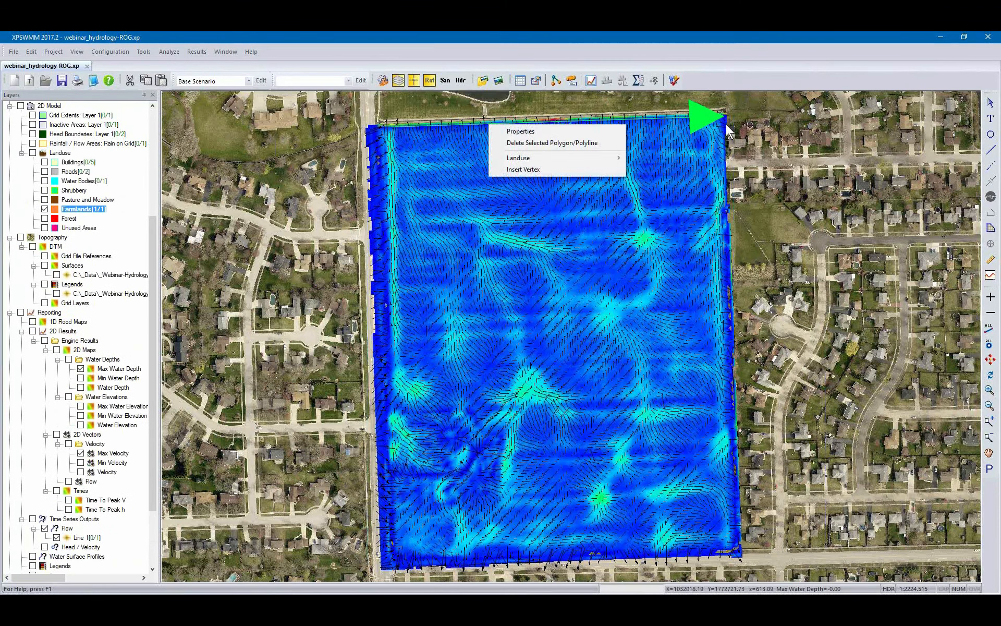
left_click(685, 110)
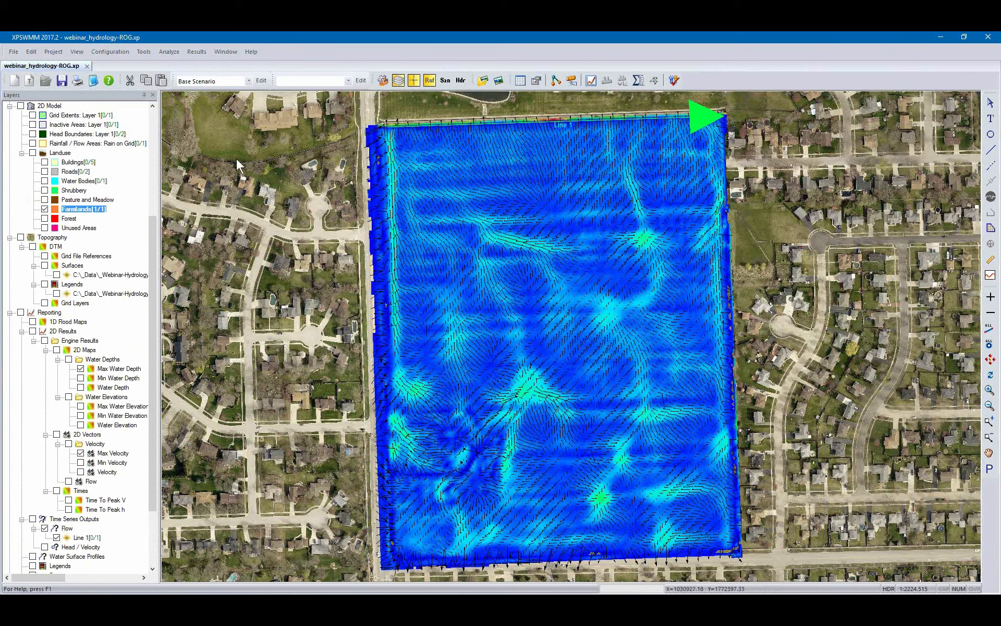
- Hide the Farmlands landuse layer, whose polygon overlaps the Line 1 flow output
right_click(574, 123)
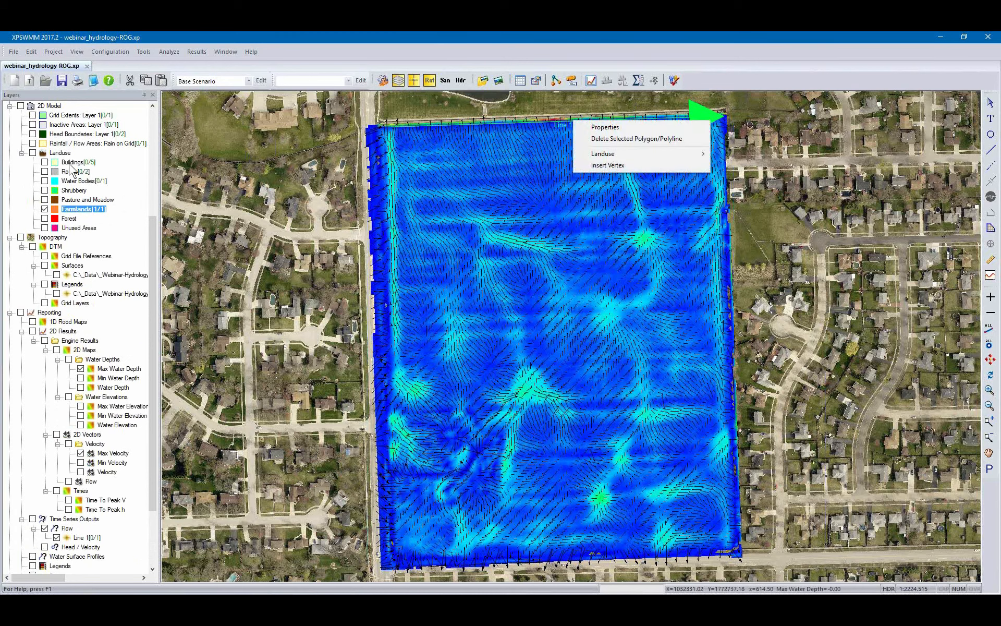
left_click(45, 208)
left_click(44, 208)
- Graph the flow over time across Line 1, review the plot, and close it
left_click(595, 123)
right_click(593, 121)
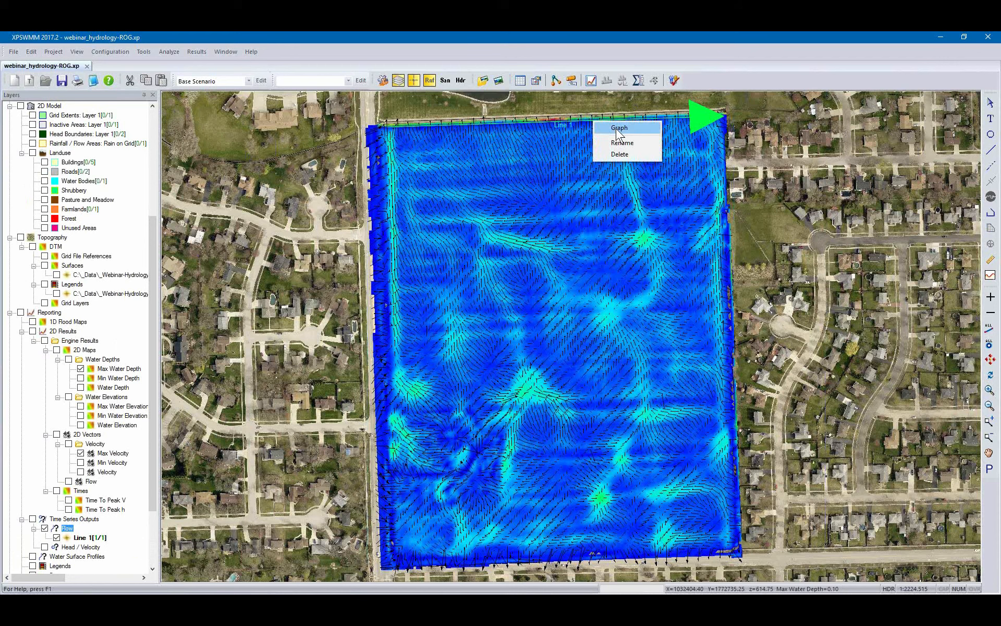
left_click(617, 130)
left_click_drag(69, 62, 458, 241)
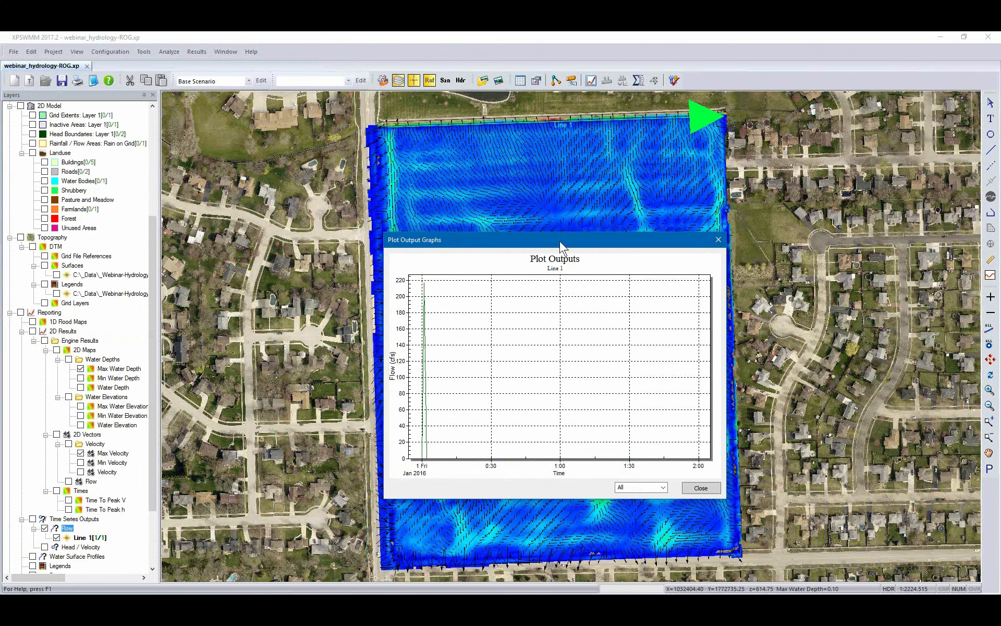
left_click(715, 490)
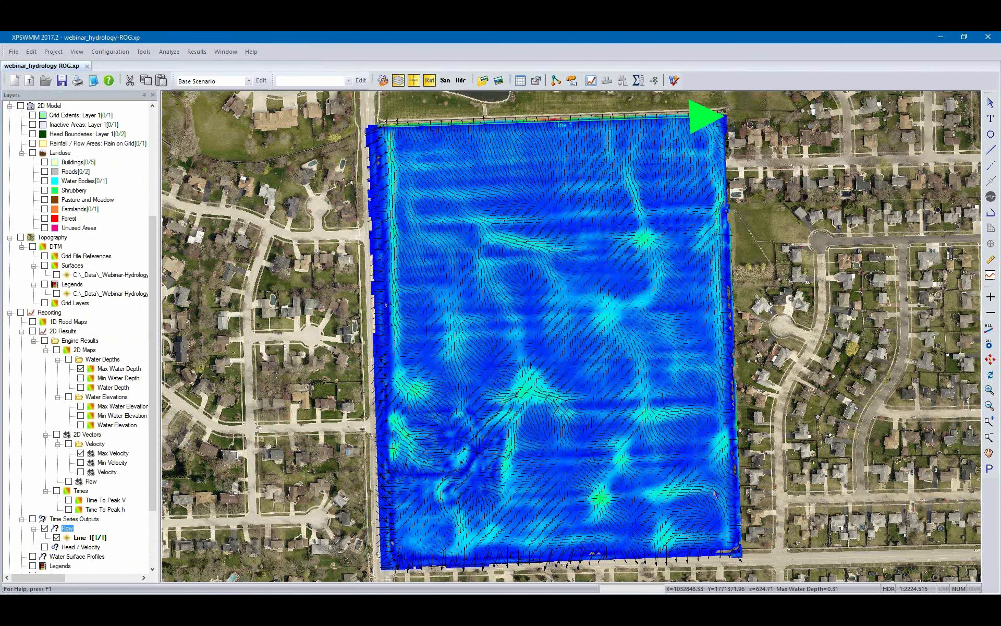